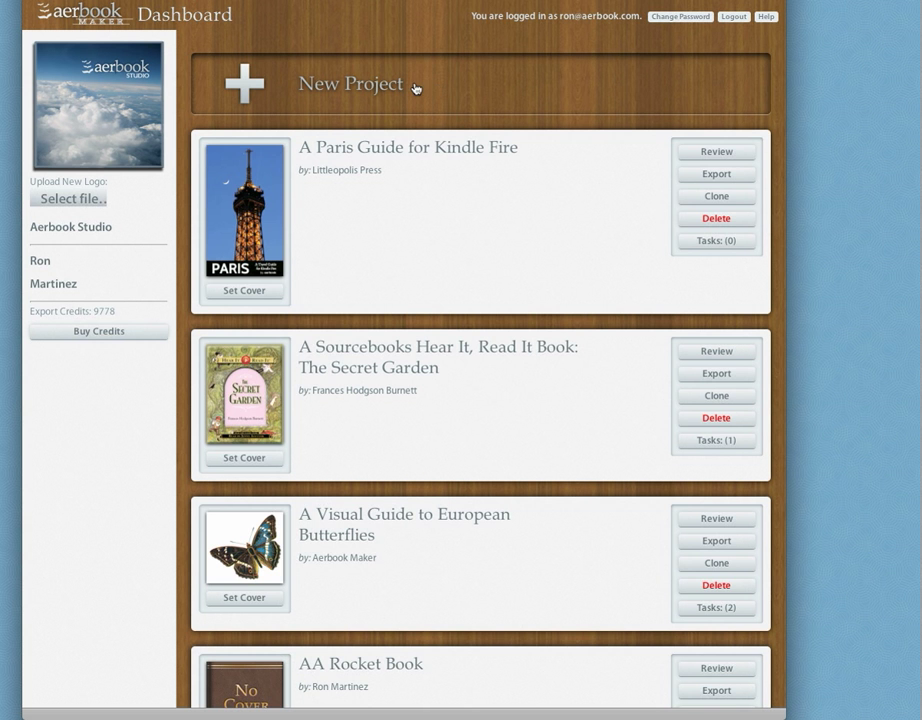
- Start a new project with the title The Rocket Book and the author Peter Newell
left_click(266, 94)
left_click(325, 102)
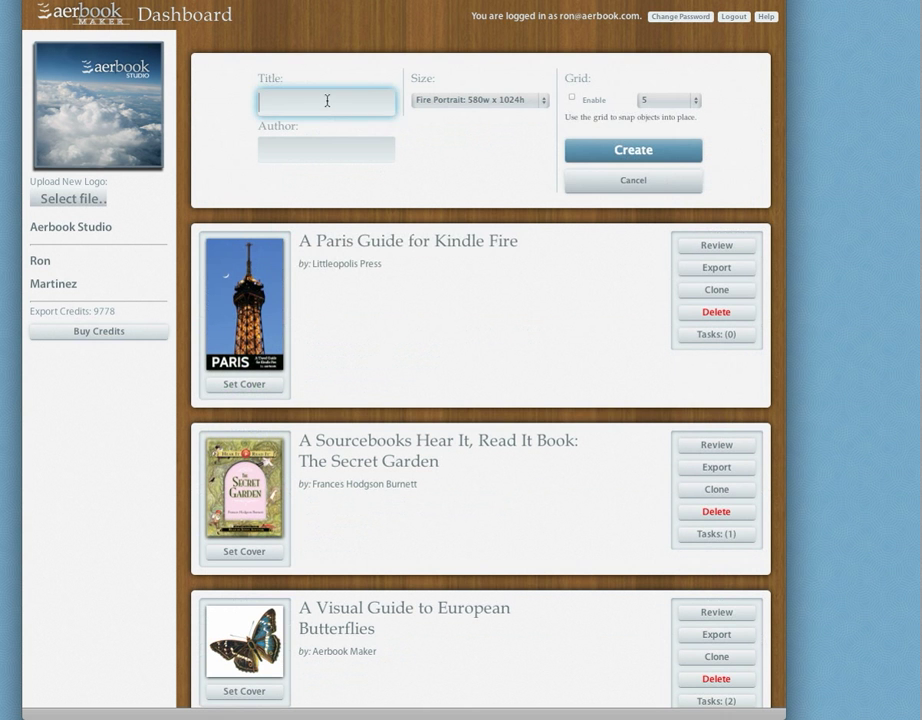
type("The")
key("Tab")
type("Peter Newell")
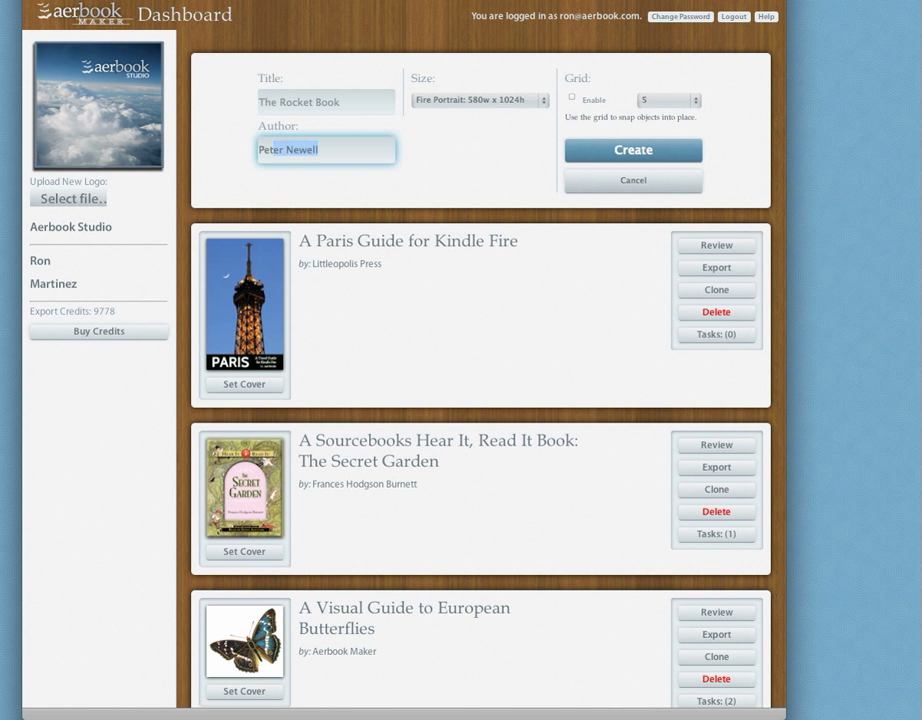
key("Tab")
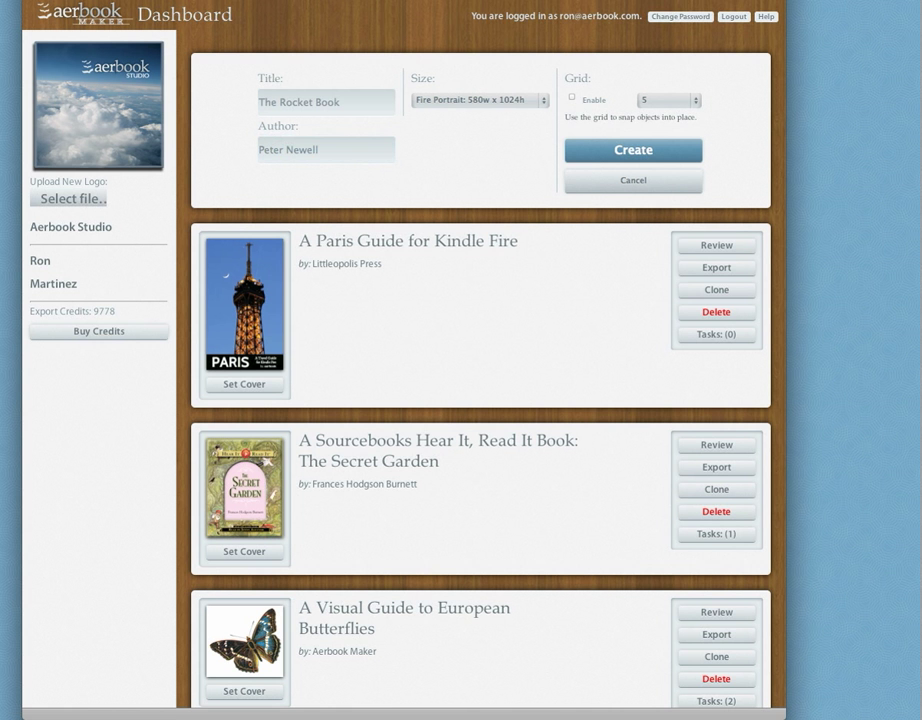
- Try the Custom size option for the project, with its own height and width fields
left_click(497, 100)
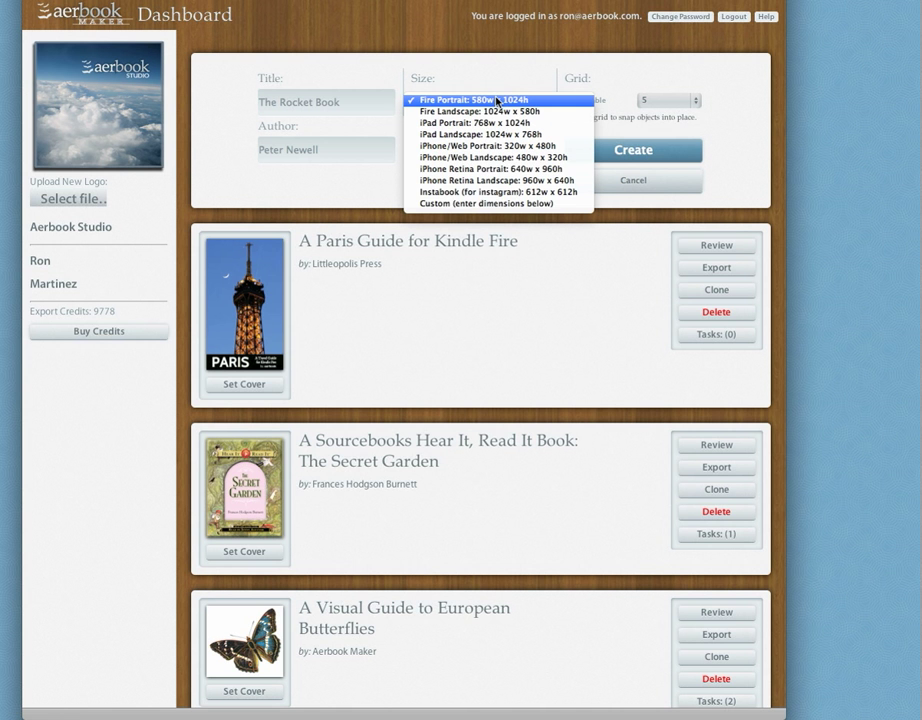
left_click(535, 203)
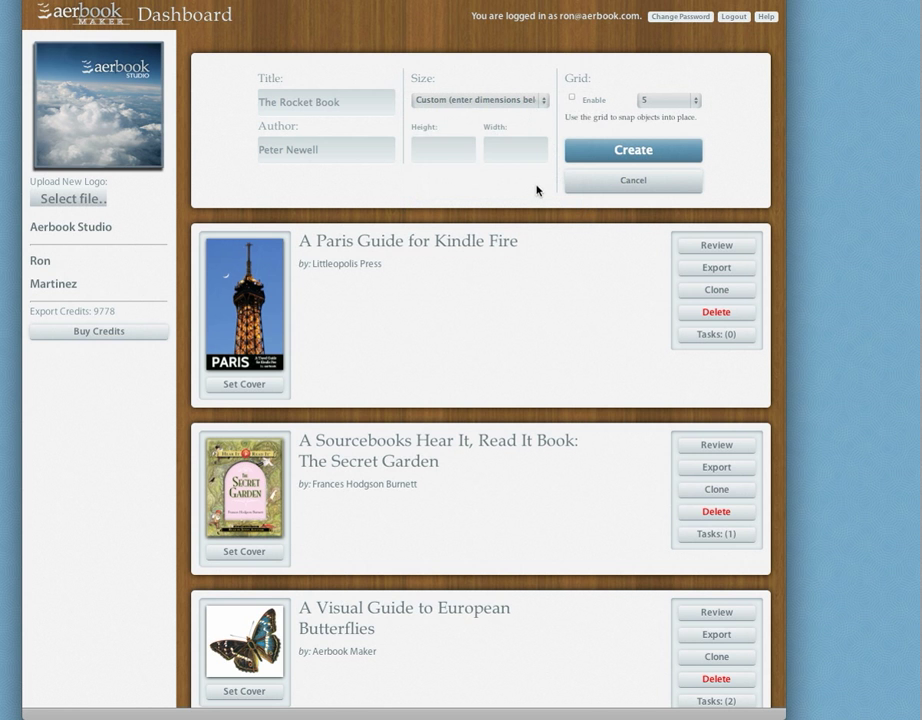
left_click(457, 149)
left_click(517, 146)
- Set the project size to iPad Portrait: 768w x 1024h and create the project
left_click(522, 101)
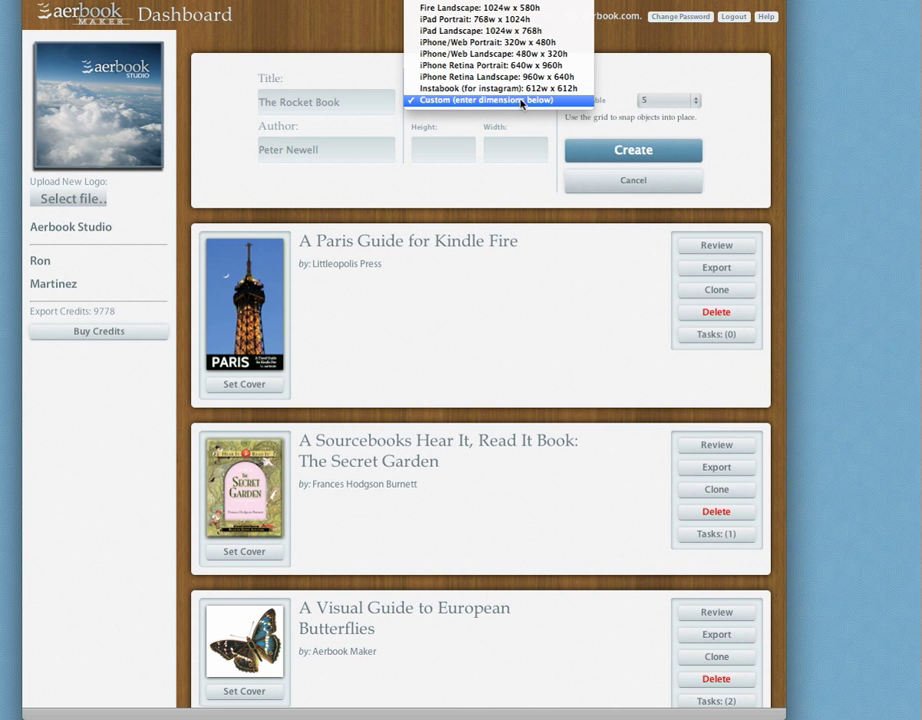
left_click(500, 22)
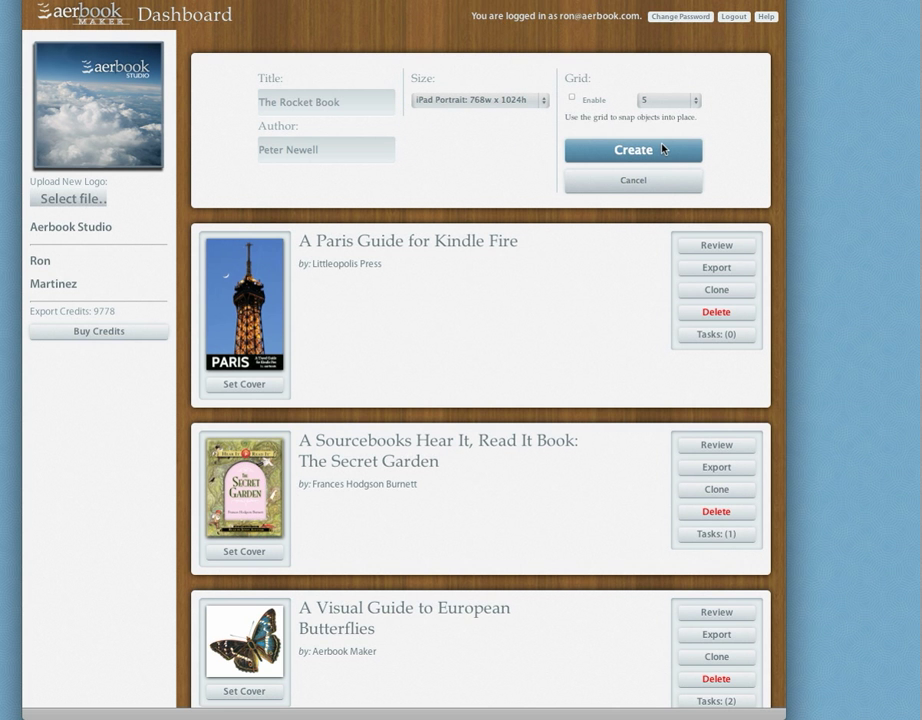
left_click(663, 149)
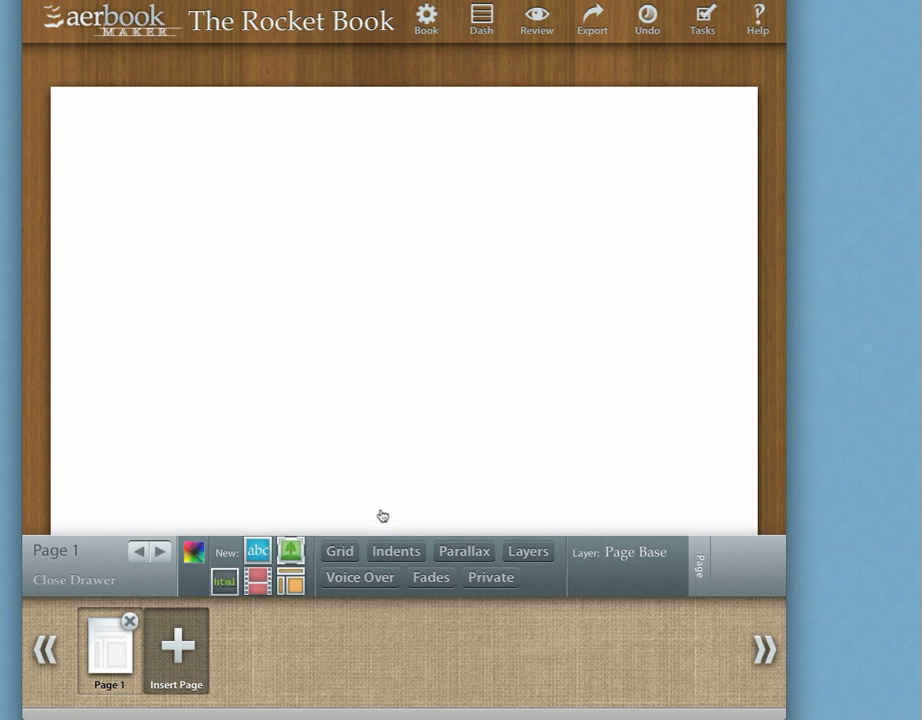
- Set page 1's background to the fourth colour of the Paper palette and close the palette collection
left_click(196, 554)
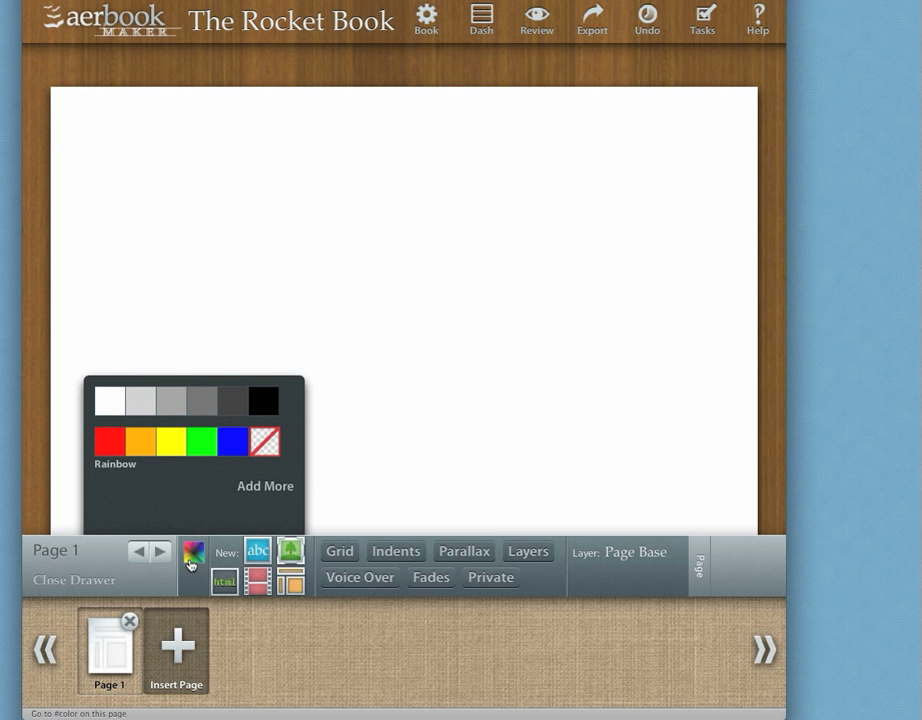
left_click(262, 486)
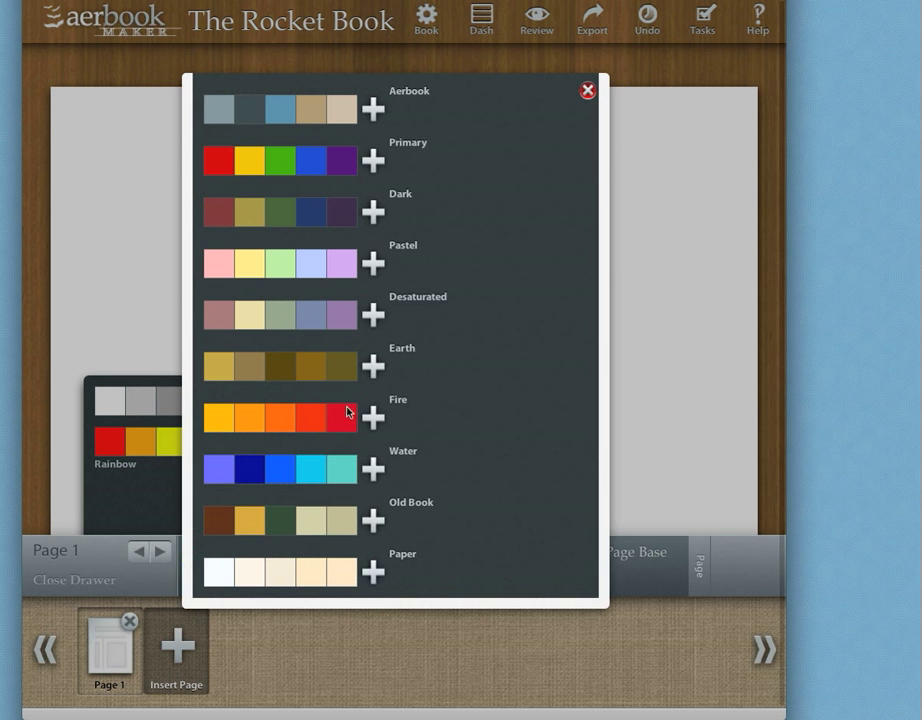
left_click(320, 574)
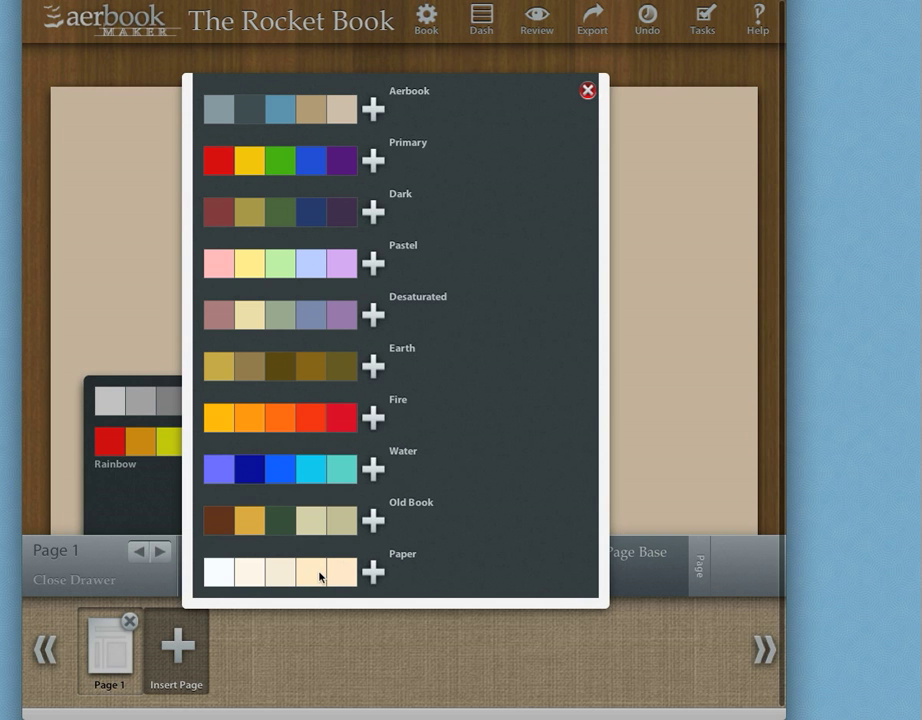
left_click(587, 91)
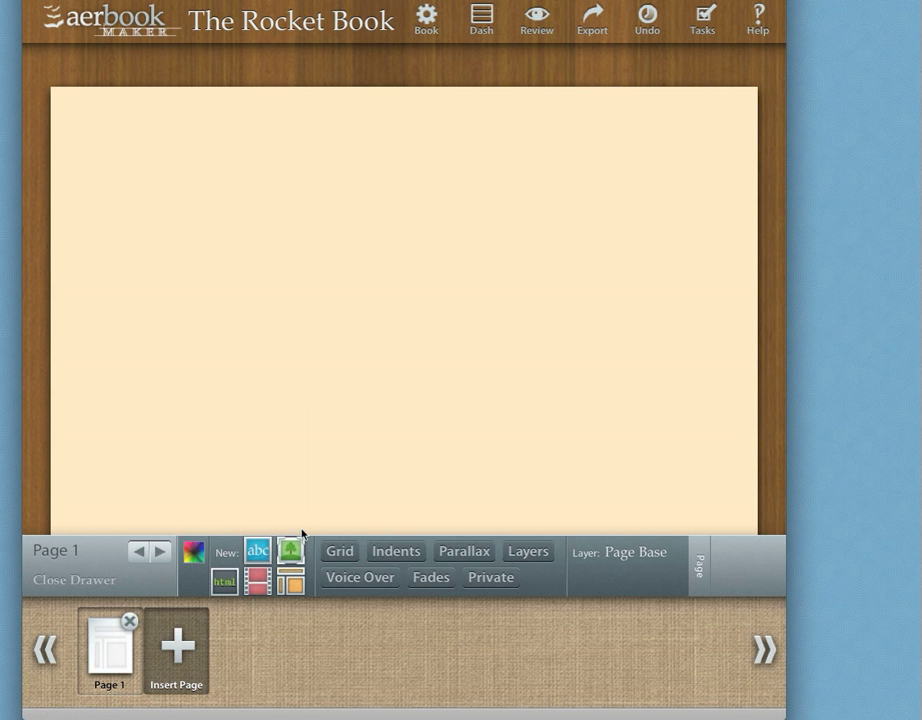
- Try snapping to the page grid with spacings of 20 and 5, and switch snapping off again
left_click(345, 551)
left_click(248, 483)
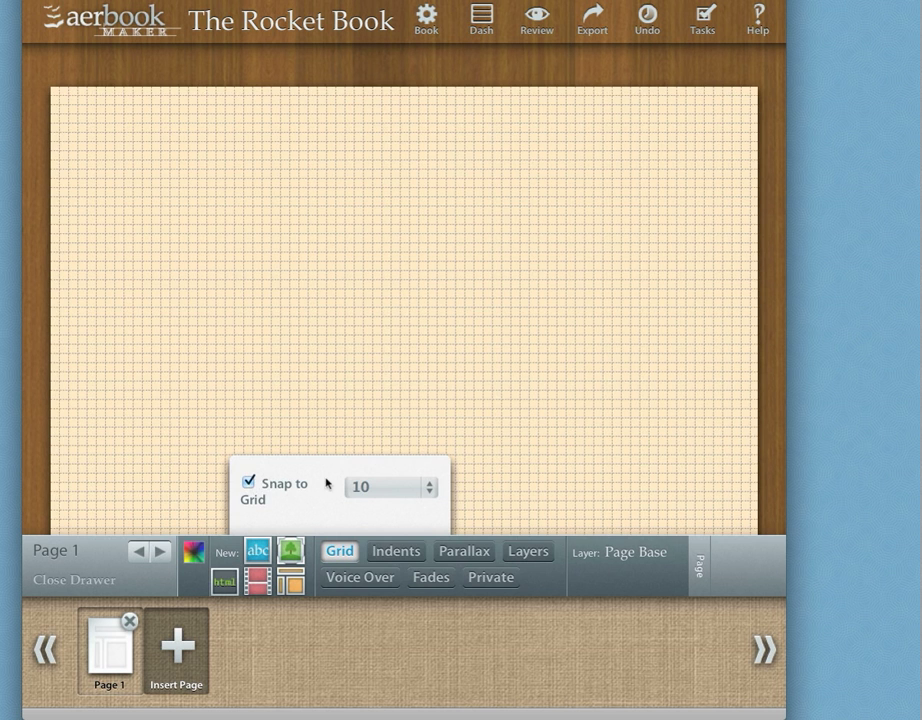
left_click(360, 487)
left_click(366, 530)
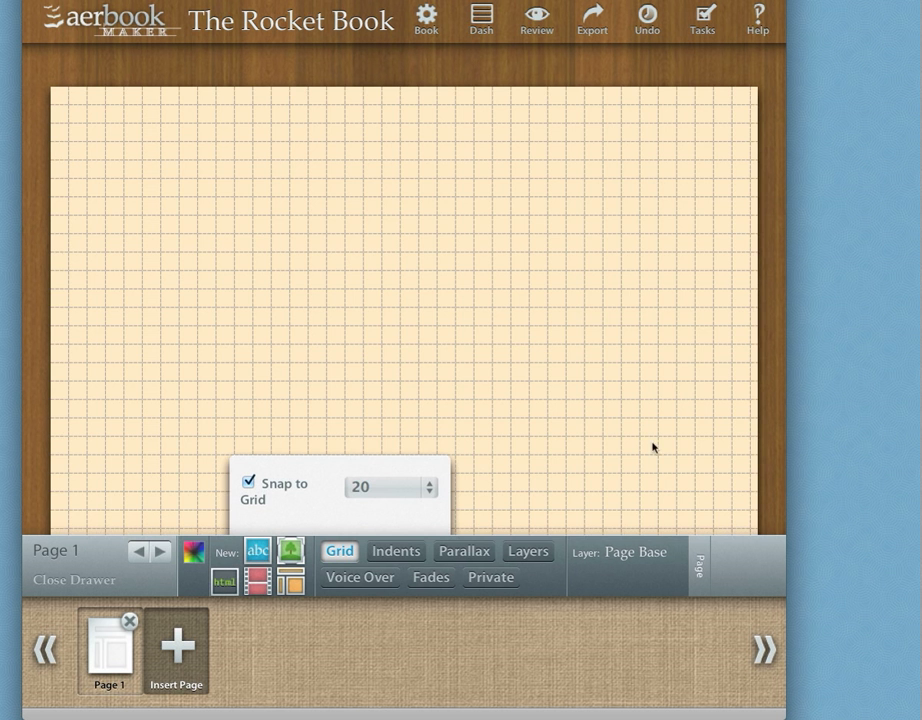
left_click(368, 487)
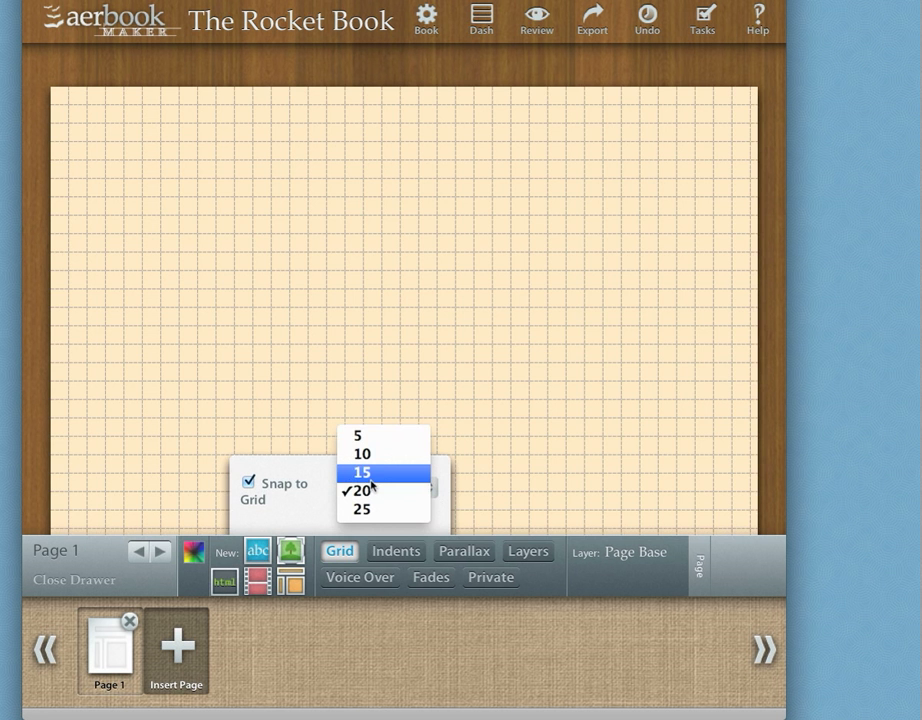
left_click(386, 442)
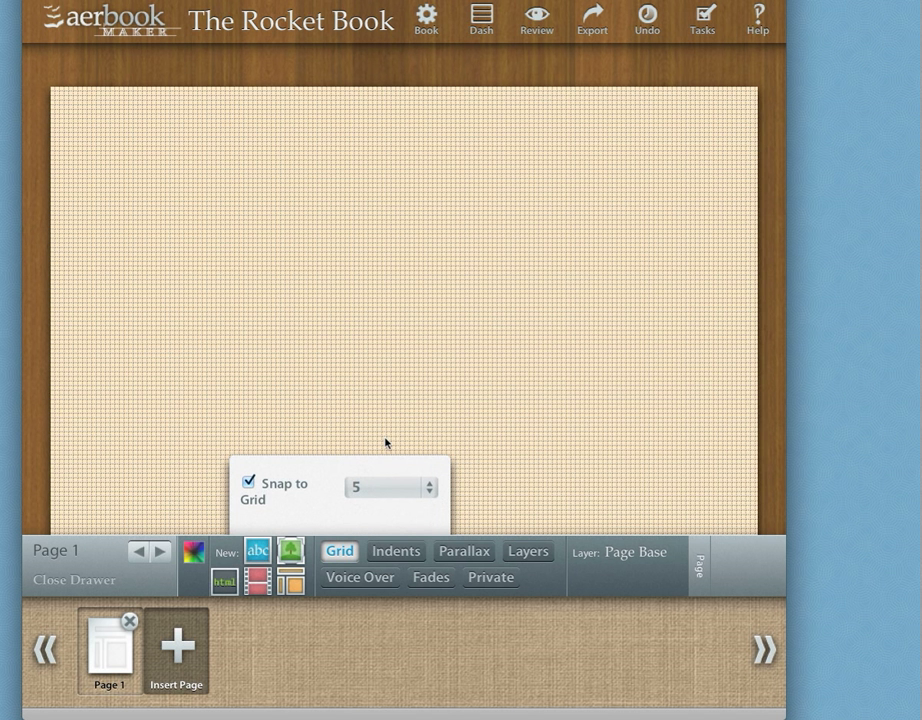
left_click(249, 482)
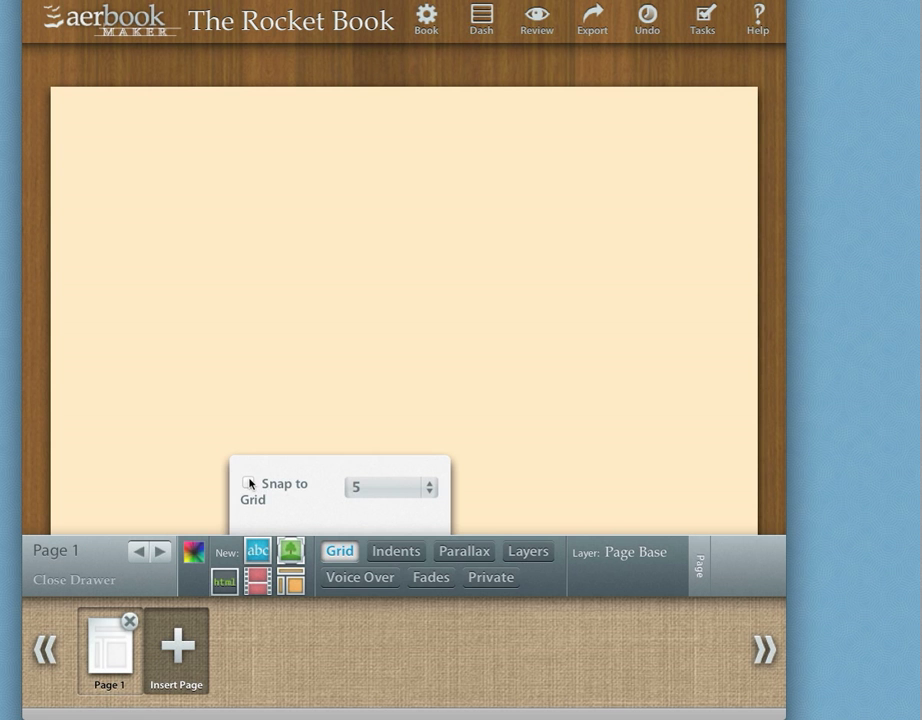
left_click(337, 551)
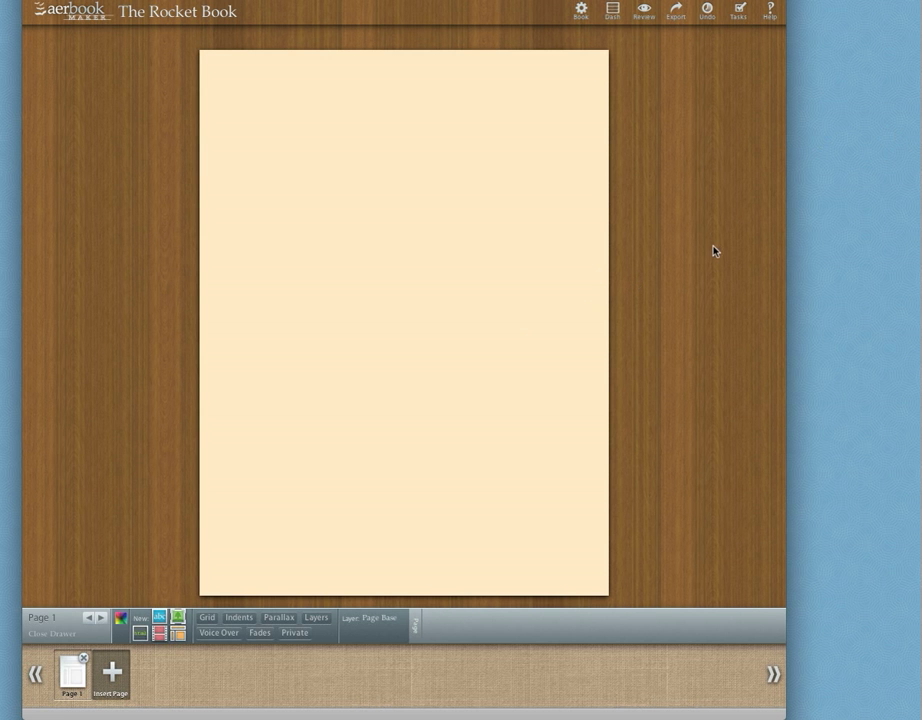
left_click(181, 619)
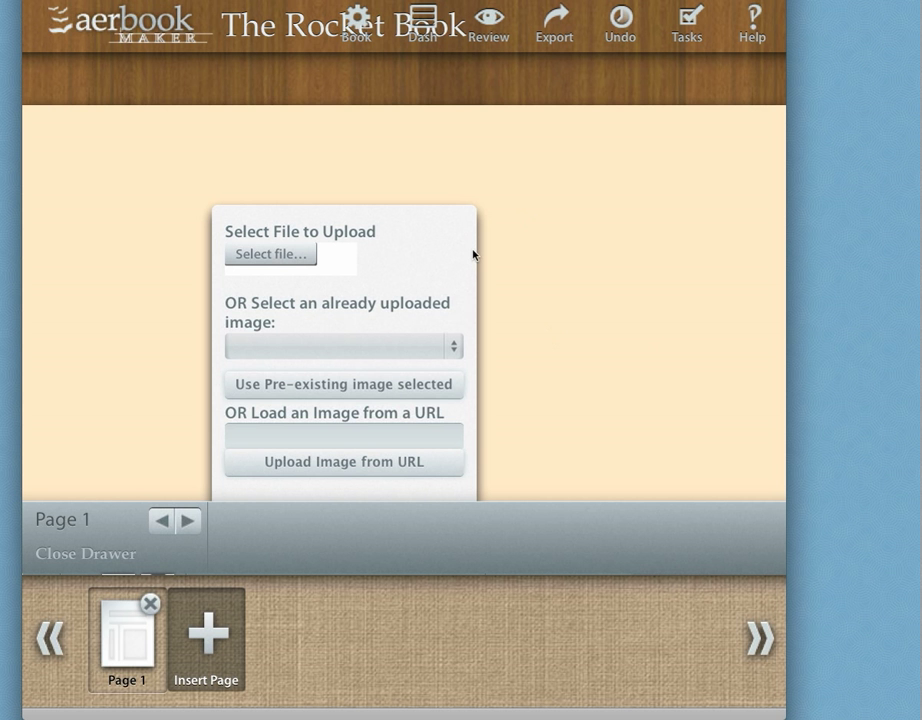
key("ctrl+minus")
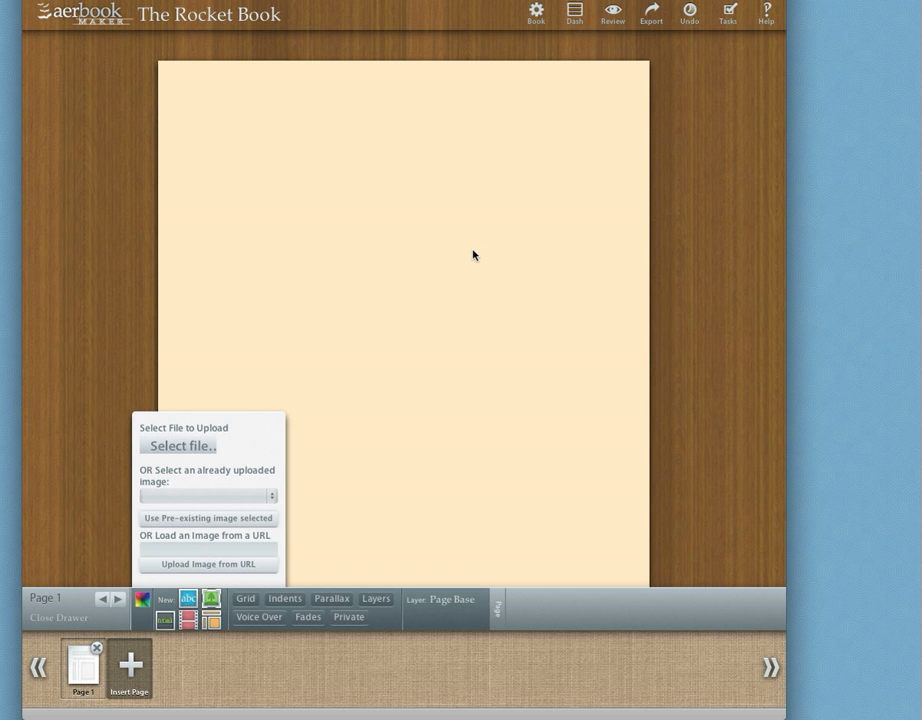
left_click(214, 599)
- Place 005_cover_page_full.png from the cropped images png folder in Finder onto page 1, centred at about X 44.6, Y 95
left_click(130, 718)
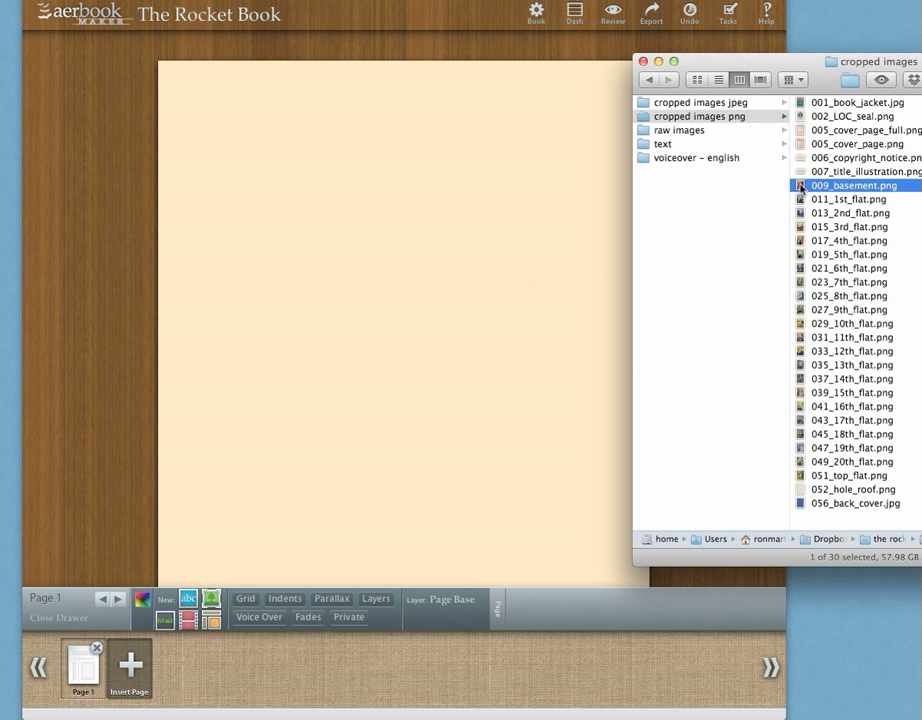
left_click(871, 132)
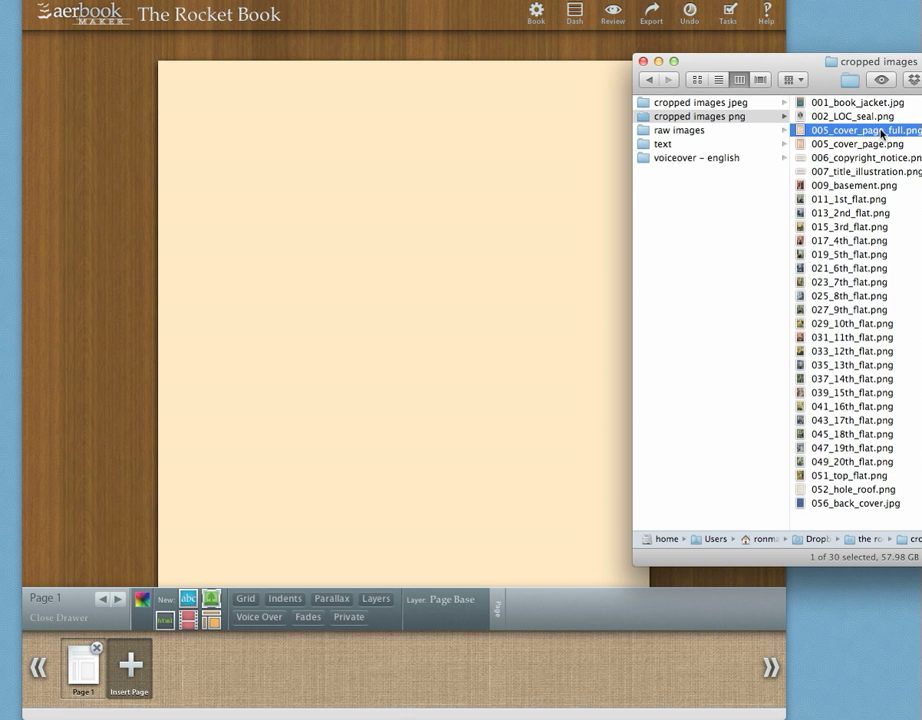
left_click_drag(880, 131, 498, 265)
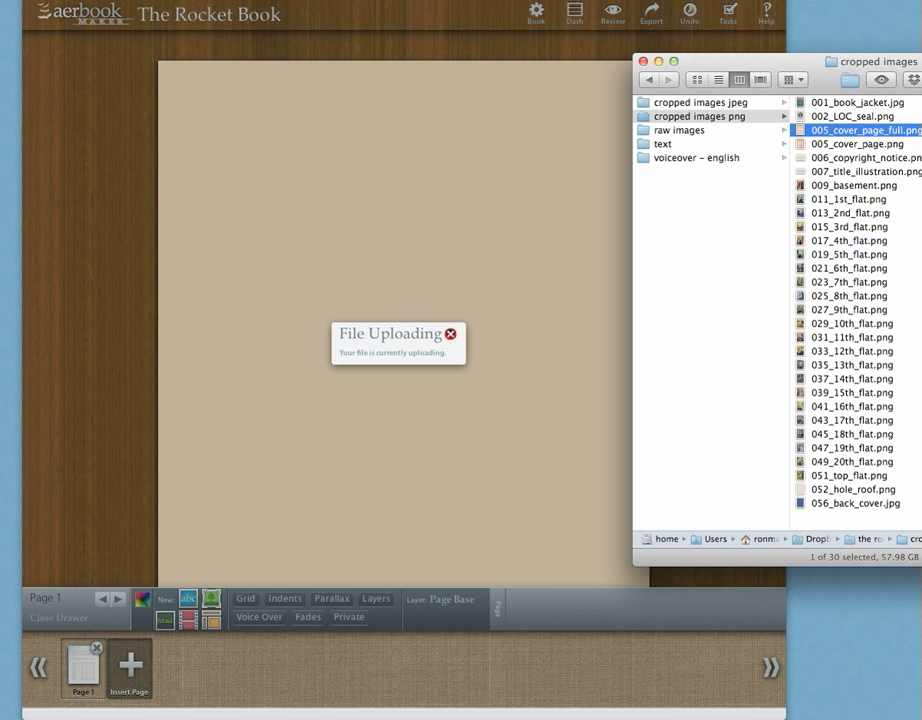
key("super+w")
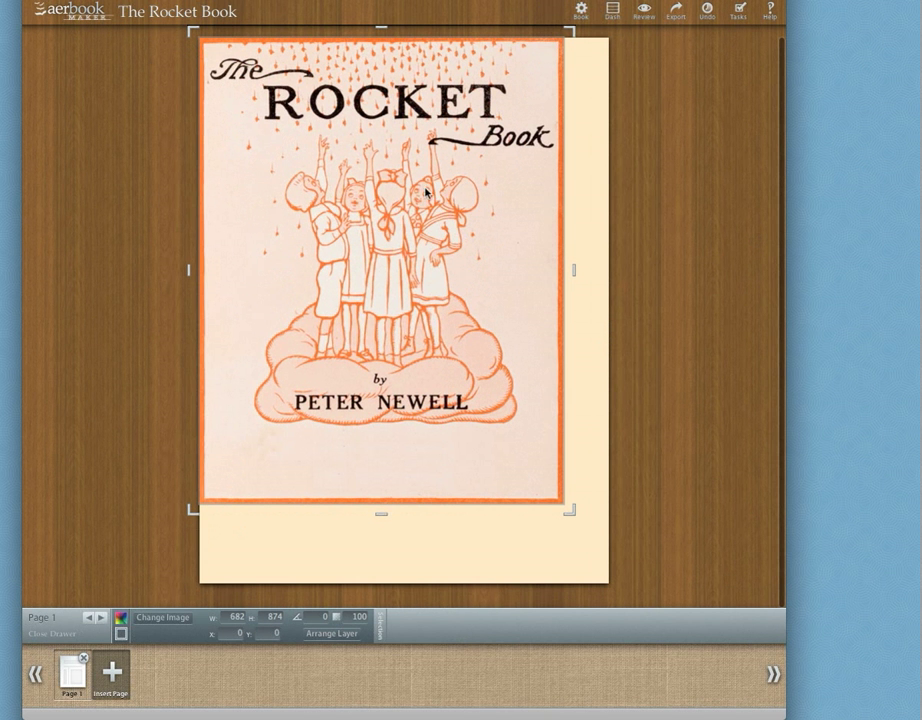
left_click_drag(450, 236, 471, 300)
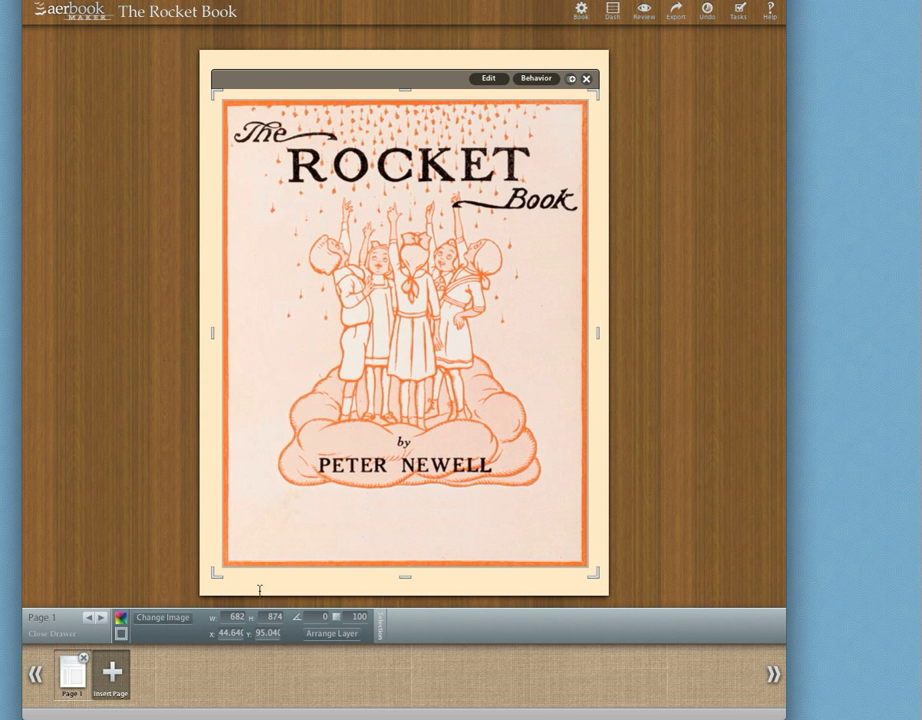
- Try the cover image at 50 opacity, restore it to 100 and deselect the image
key("super+plus")
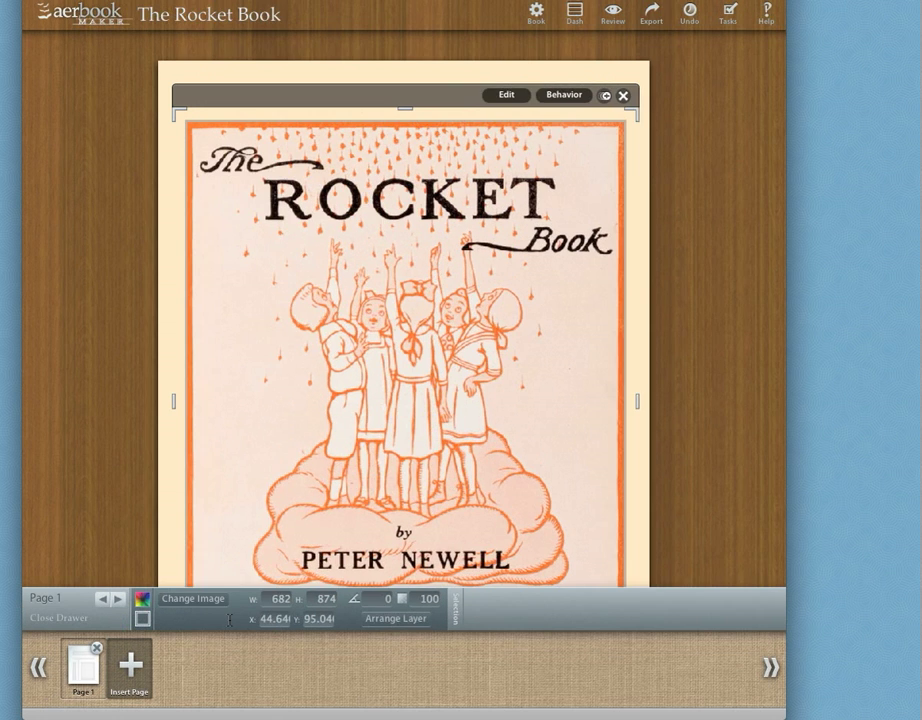
key("super+plus")
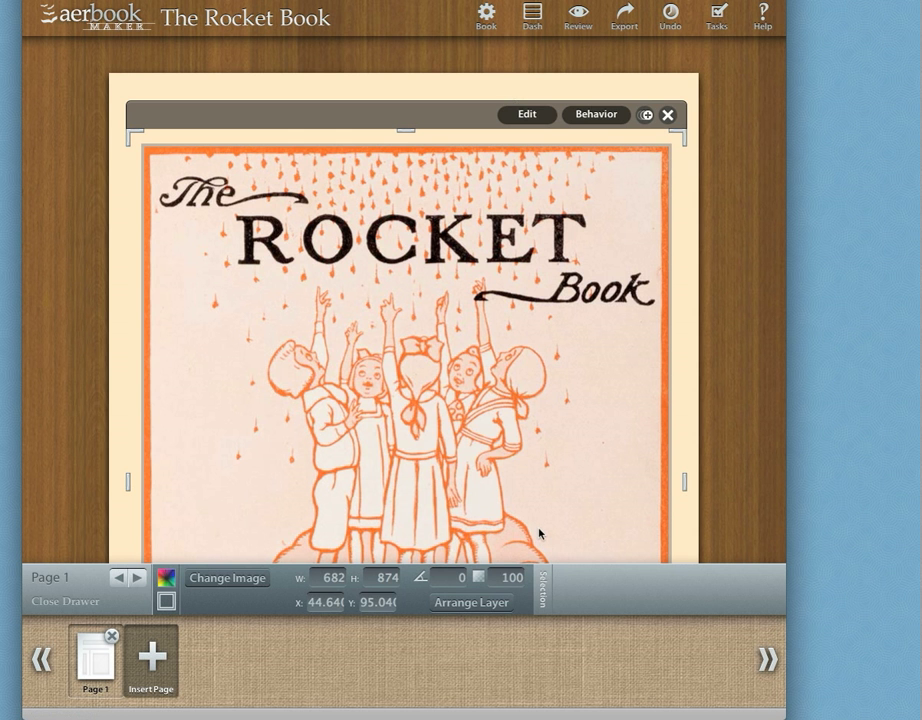
left_click(459, 574)
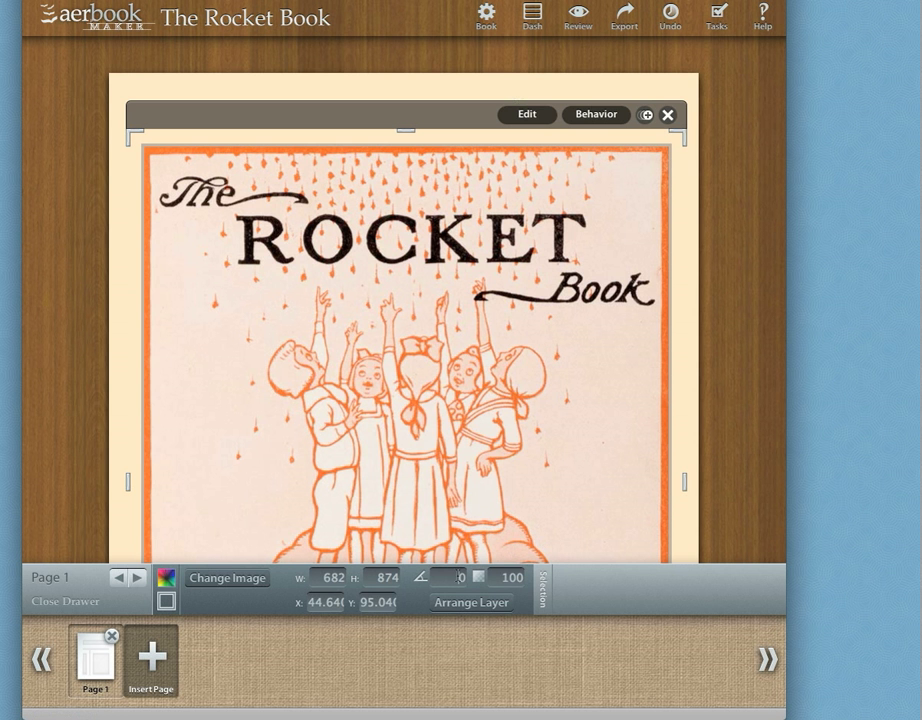
left_click(510, 578)
type("50")
key("Return")
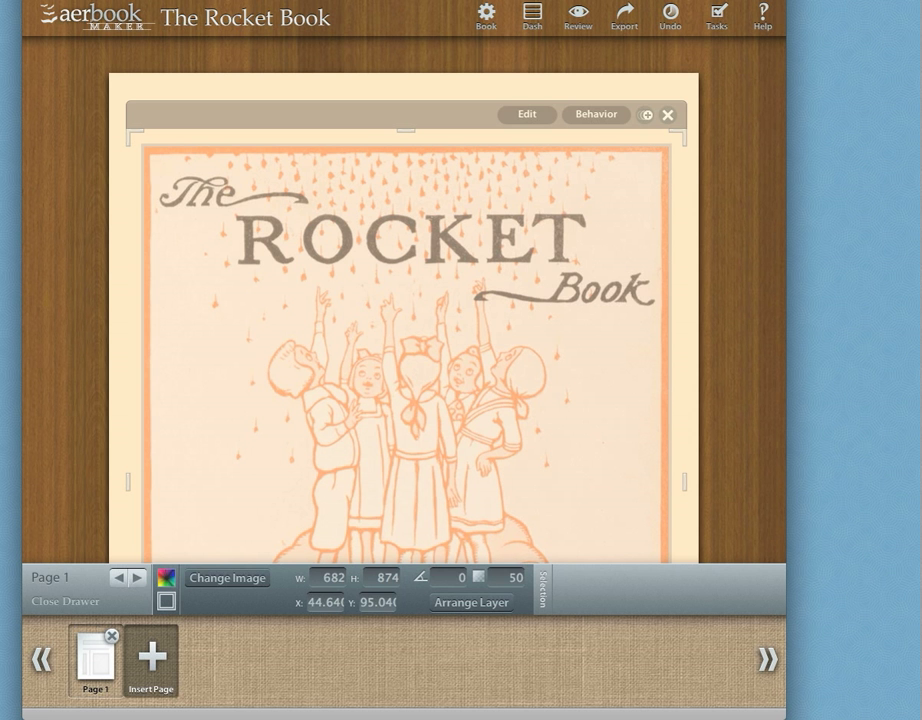
left_click(515, 578)
type("100")
key("Return")
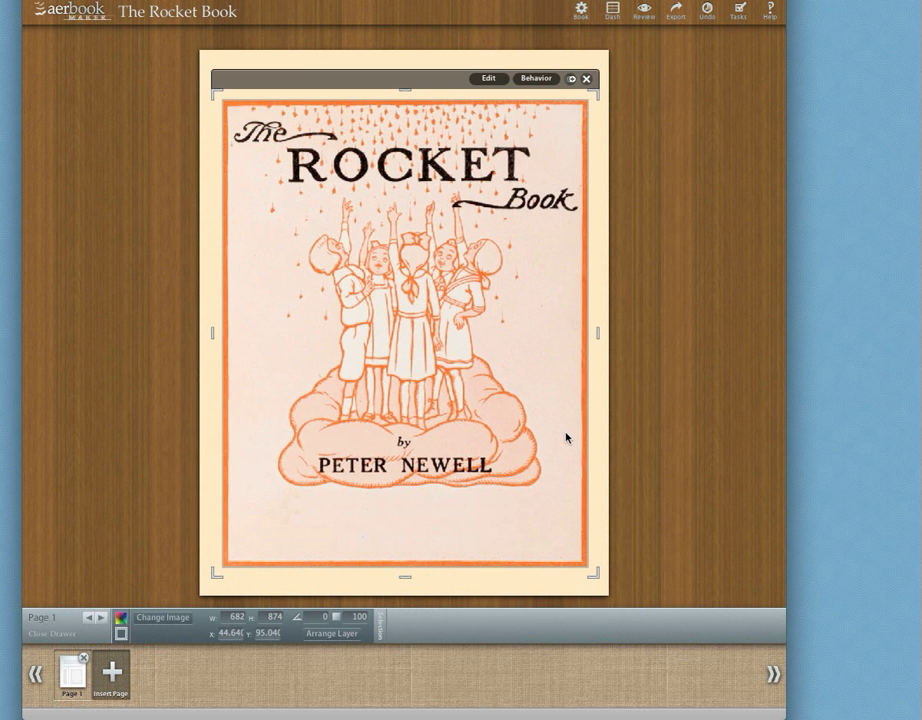
left_click(696, 379)
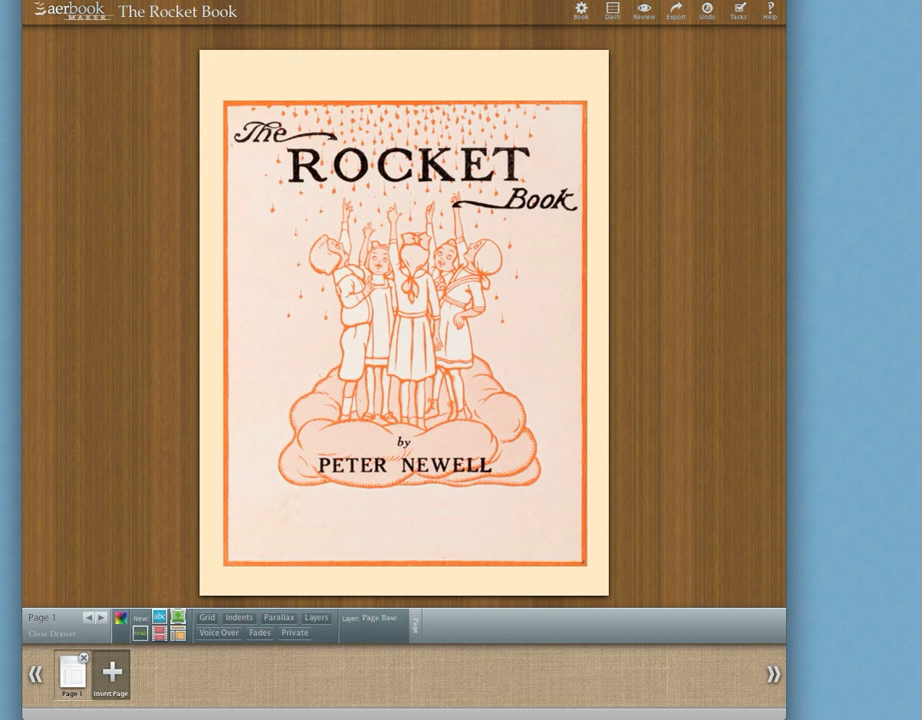
- Insert a blank page after page 1 without a template and set its background to the fourth Paper palette colour
left_click(111, 671)
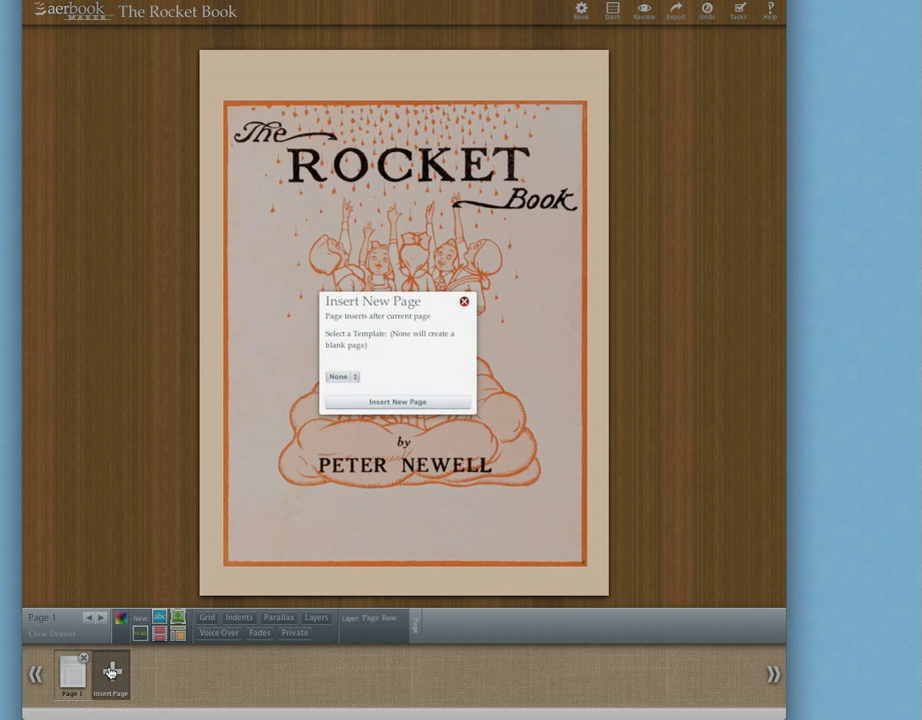
left_click(386, 396)
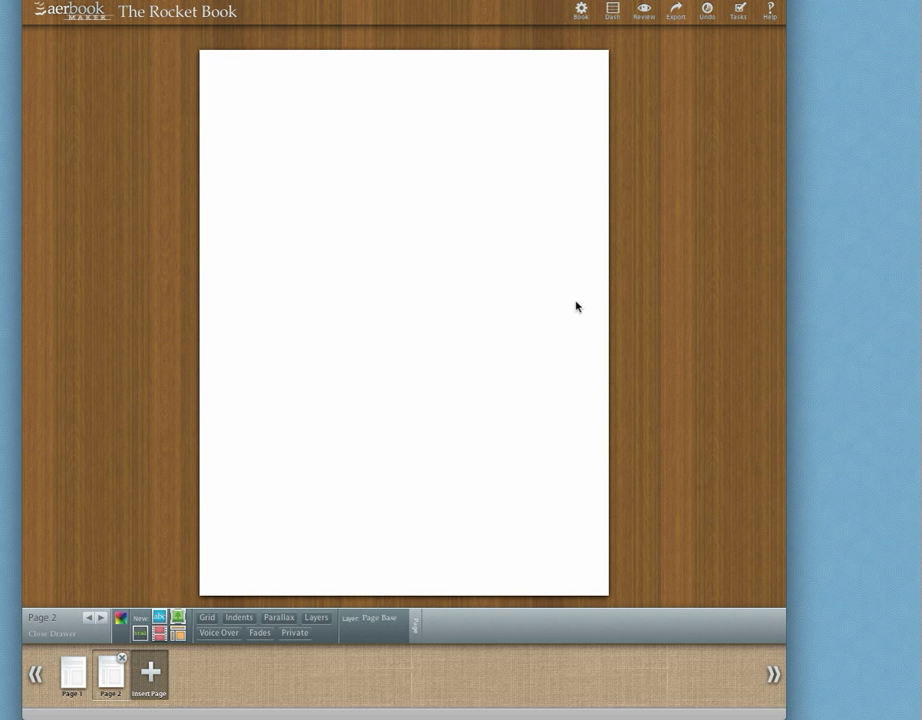
left_click(120, 617)
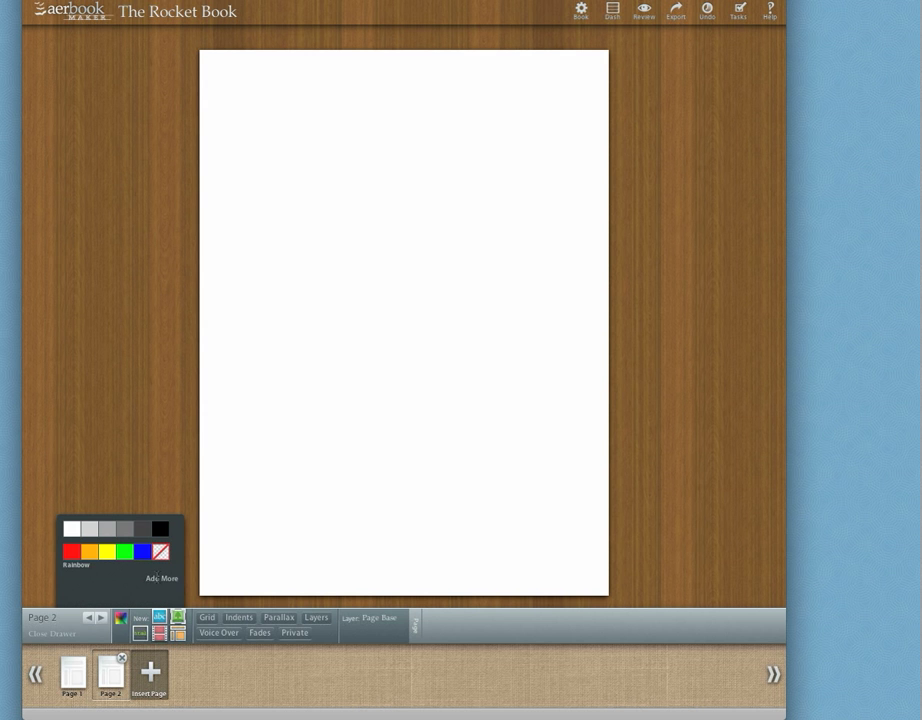
left_click(158, 578)
left_click(343, 477)
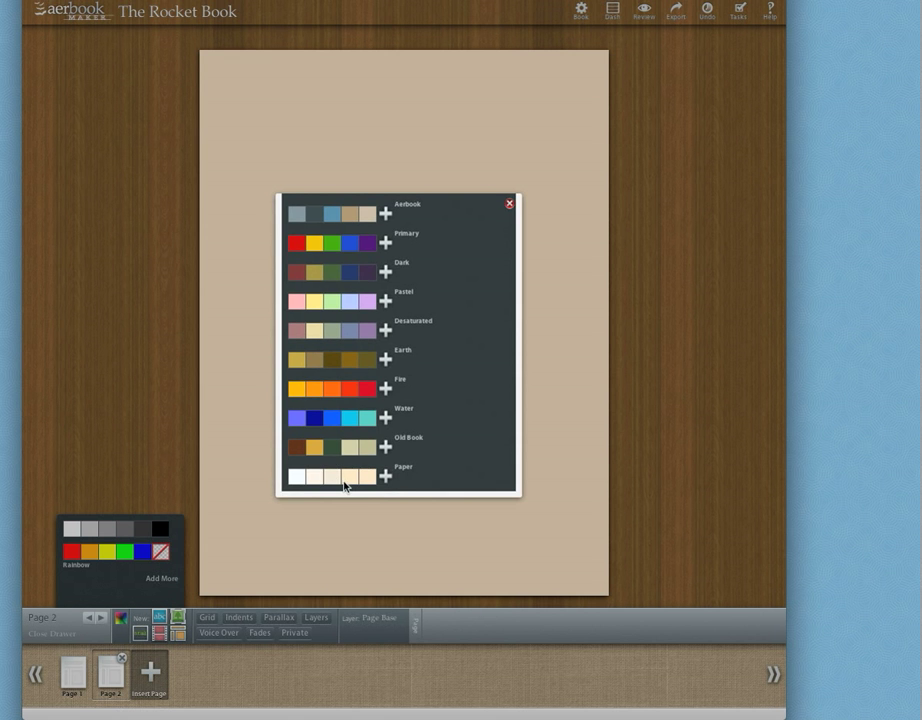
- Close the colour palettes and create a text area on page 2 with the starting text asdfasdfa, coloured Black on White
left_click(510, 204)
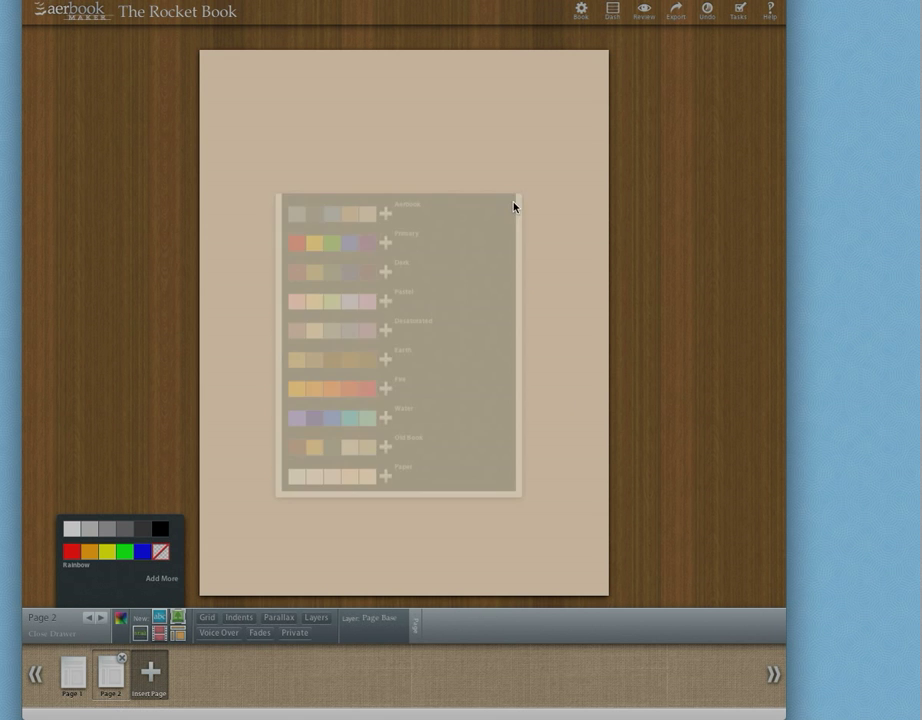
left_click(123, 620)
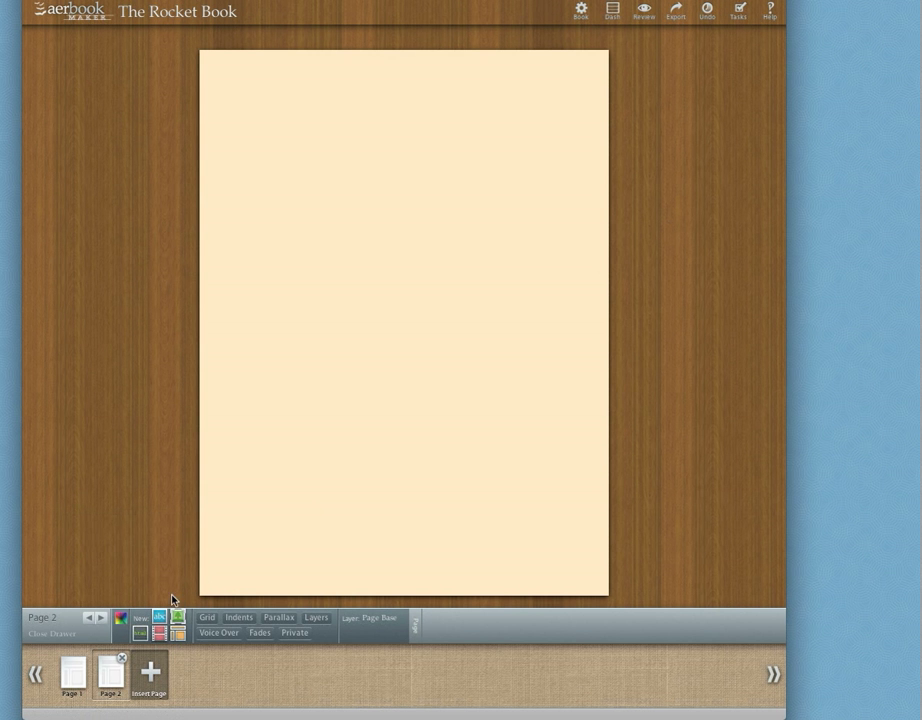
left_click(159, 619)
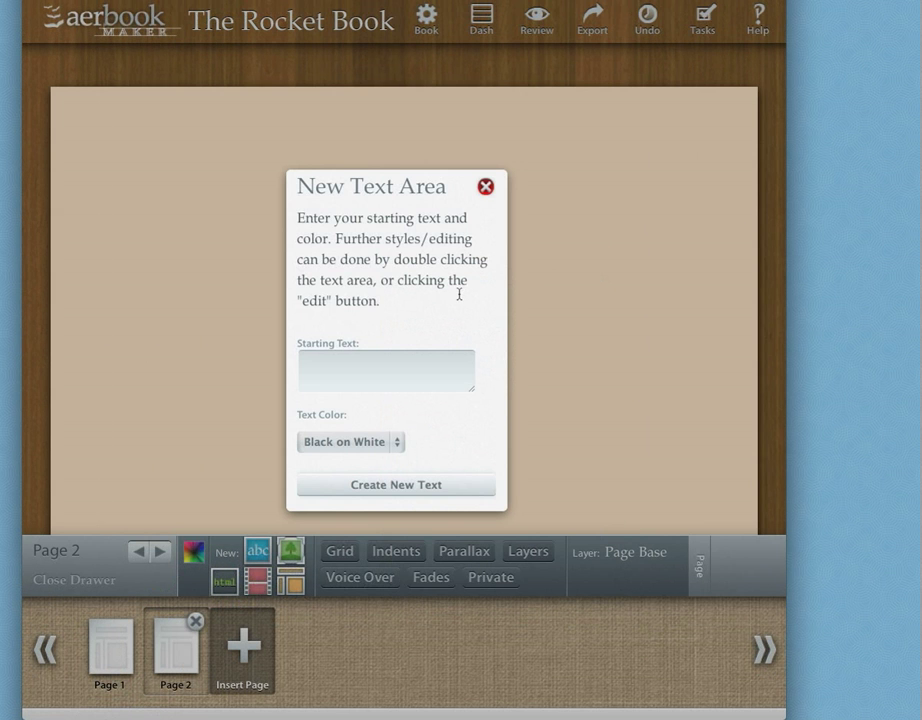
left_click(393, 366)
type("asdfasdfa")
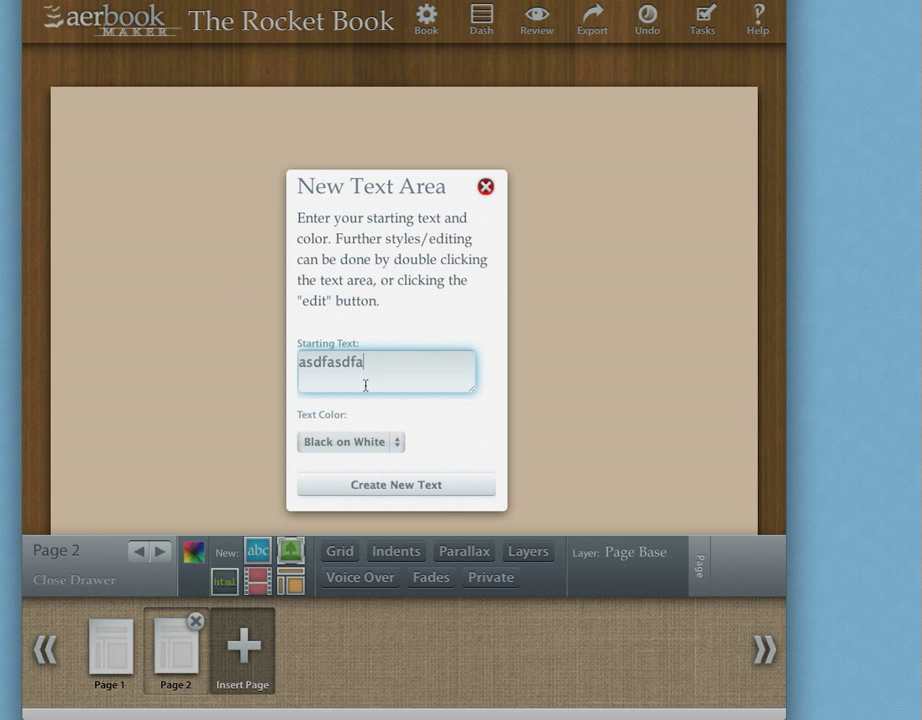
left_click(383, 442)
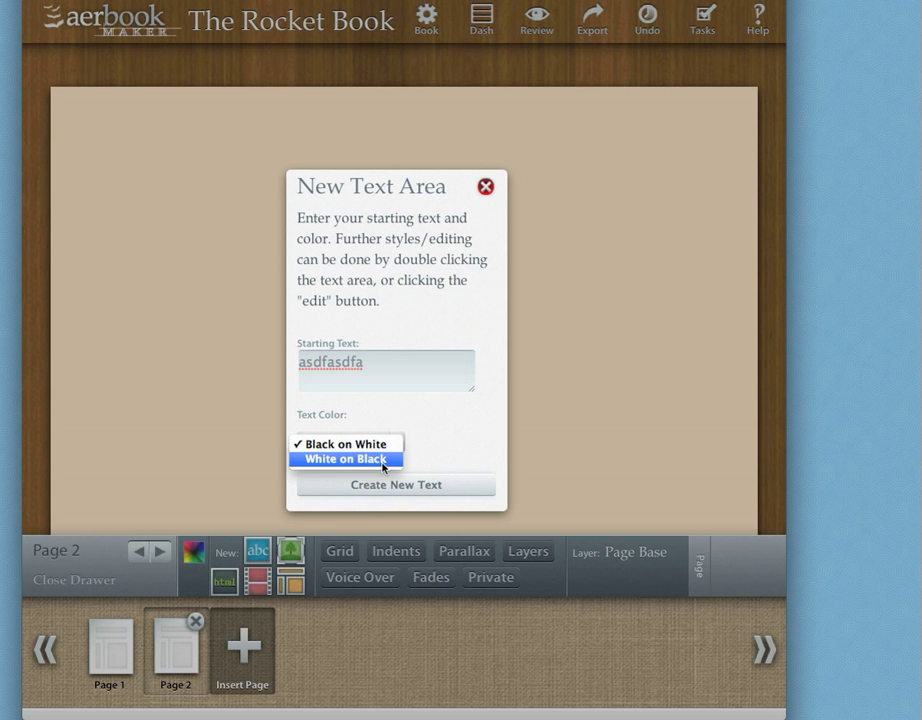
left_click(390, 444)
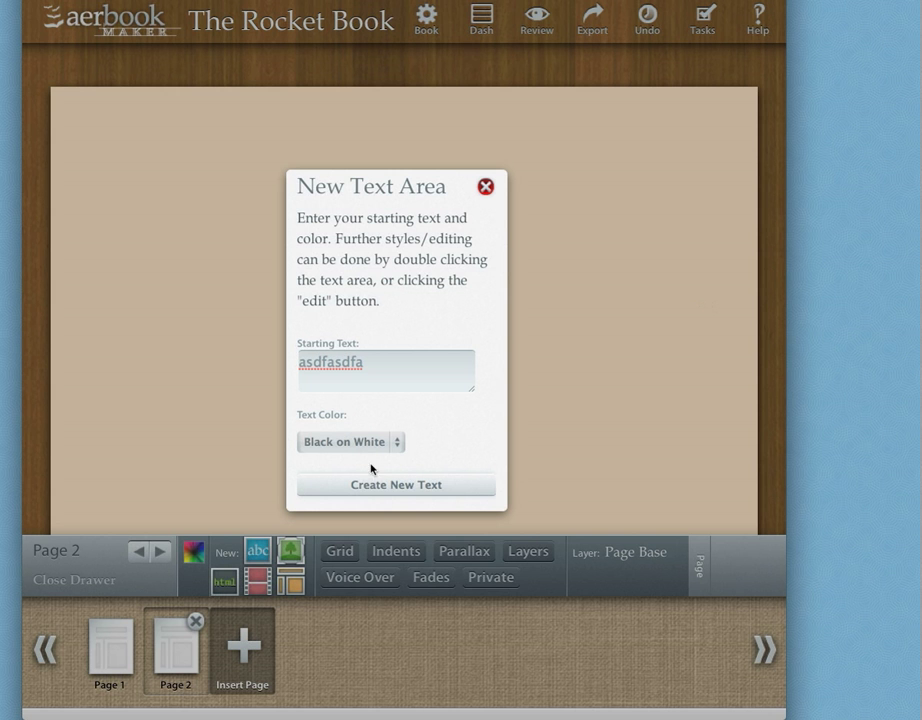
left_click(453, 486)
- Enlarge the text area to about 620 by 578 and position it at about X 71, Y 253 on page 2
left_click_drag(228, 194, 366, 298)
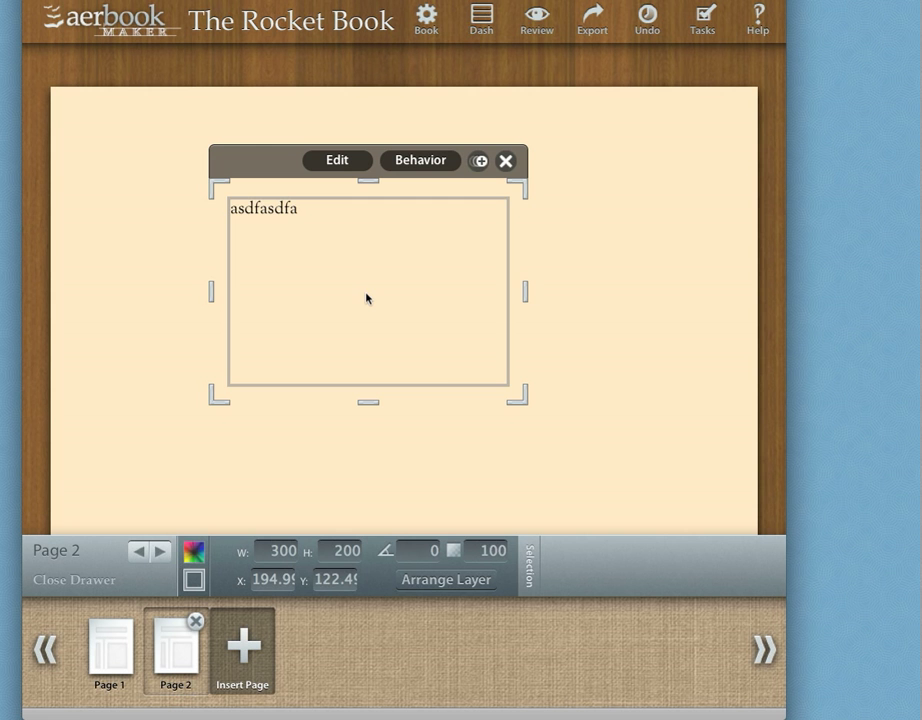
mouse_move(367, 295)
left_mouse_down()
mouse_move(290, 265)
mouse_move(375, 304)
left_mouse_up()
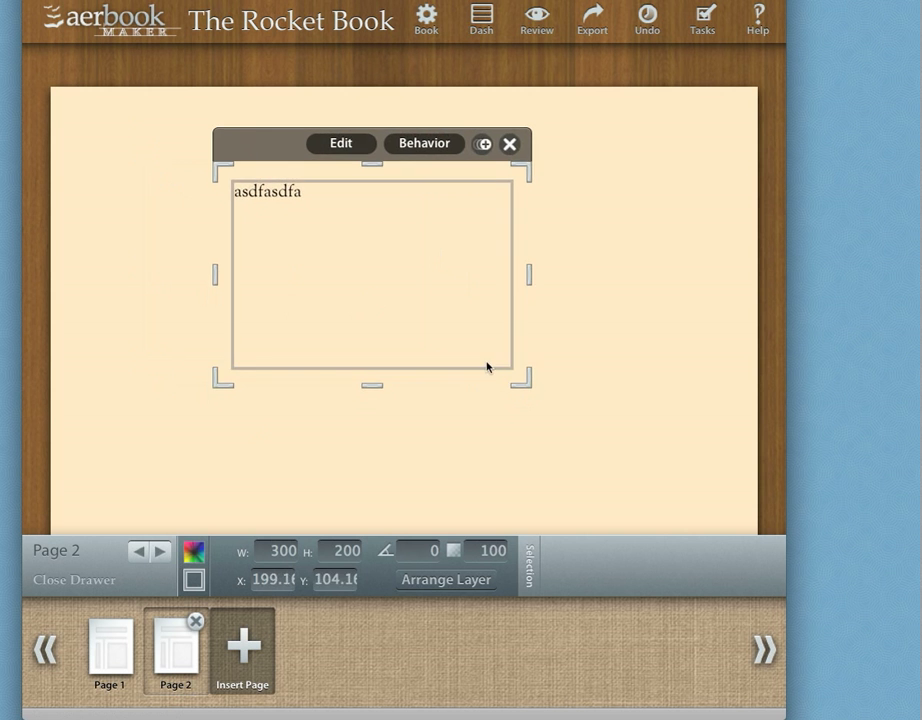
left_click_drag(522, 385, 566, 412)
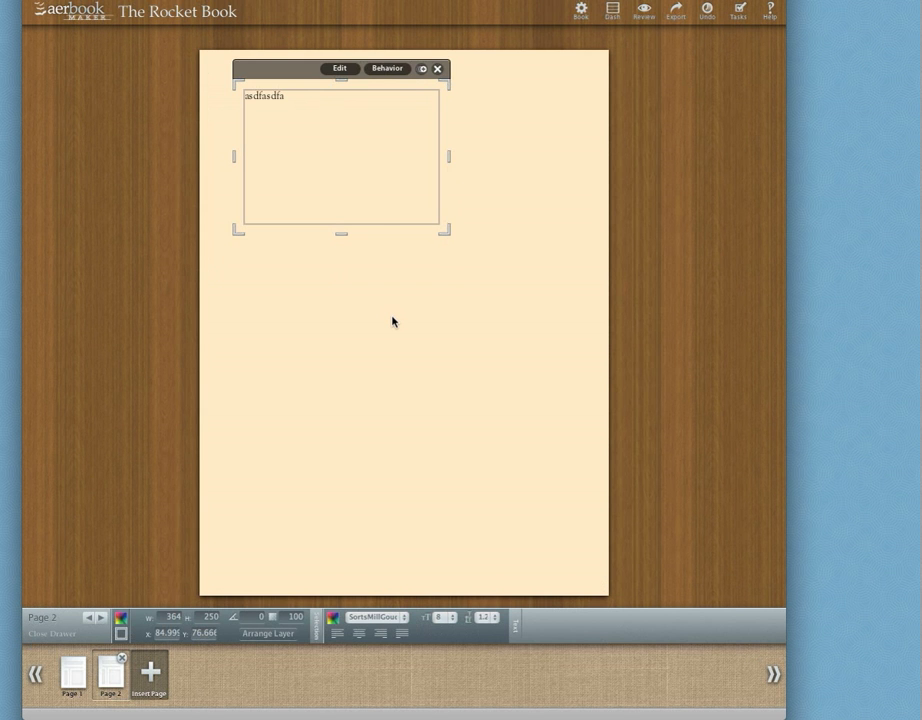
left_click_drag(335, 208, 343, 309)
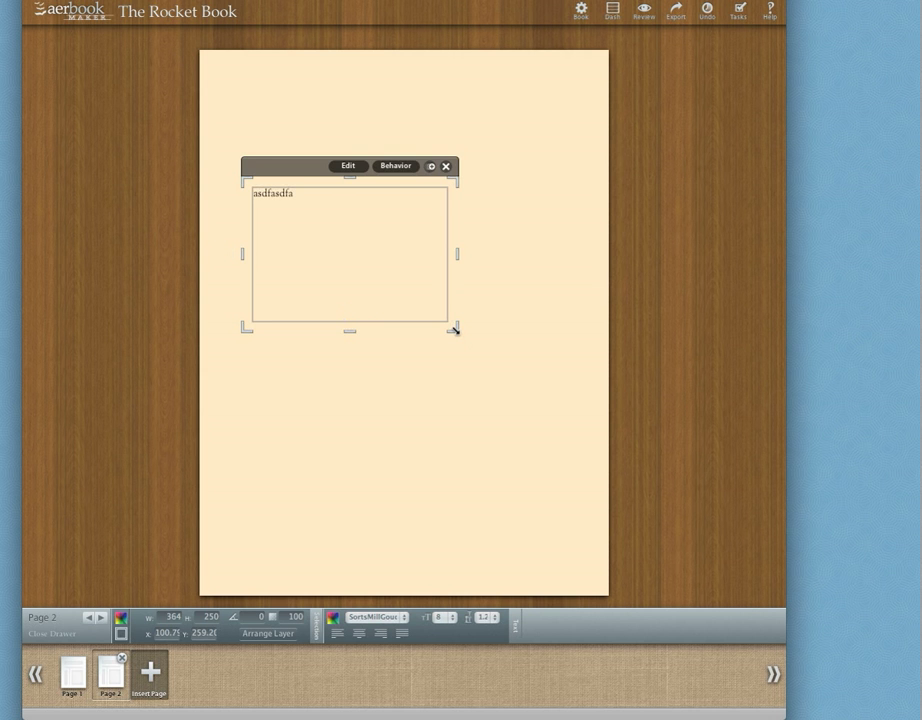
left_click_drag(455, 329, 593, 506)
mouse_move(523, 426)
left_mouse_down()
mouse_move(499, 413)
mouse_move(508, 424)
left_mouse_up()
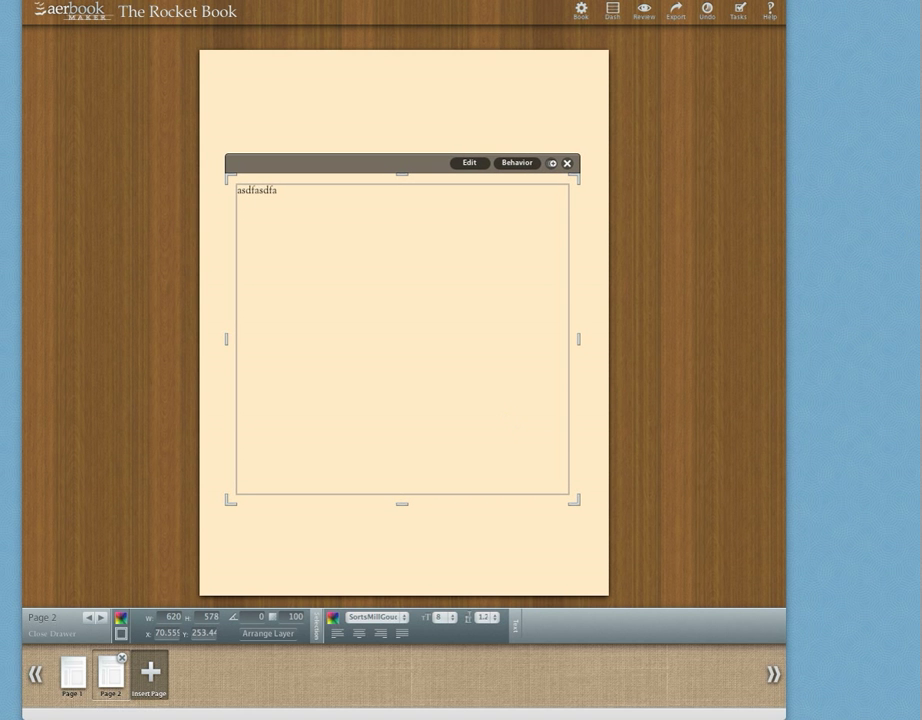
- Replace the placeholder text with the two-verse rocket poem ending "It shot up through the ceiling.", keep the SortsMillGoudy font and save
double_click(272, 200)
double_click(272, 194)
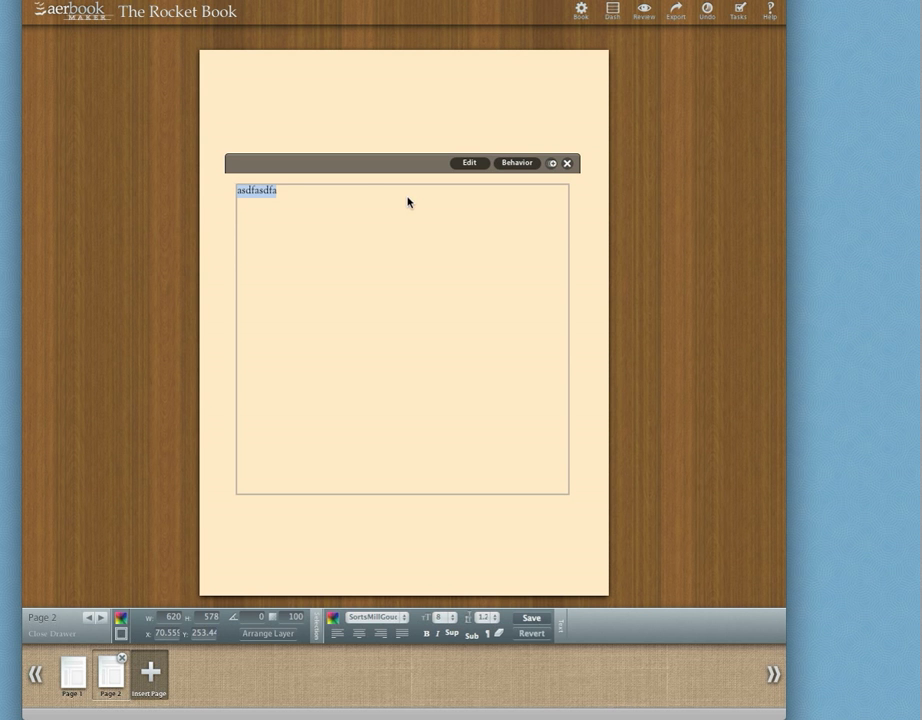
type("When Fritz, the Janitor's bad kid, Went snooping in the basement, He found a rocket snugly hid Beneath the window casement.  He struck a match with one fell swoop; Then, on the concrete kneeling, He lit the rocket and--she--oop! It shot up through the ceiling.")
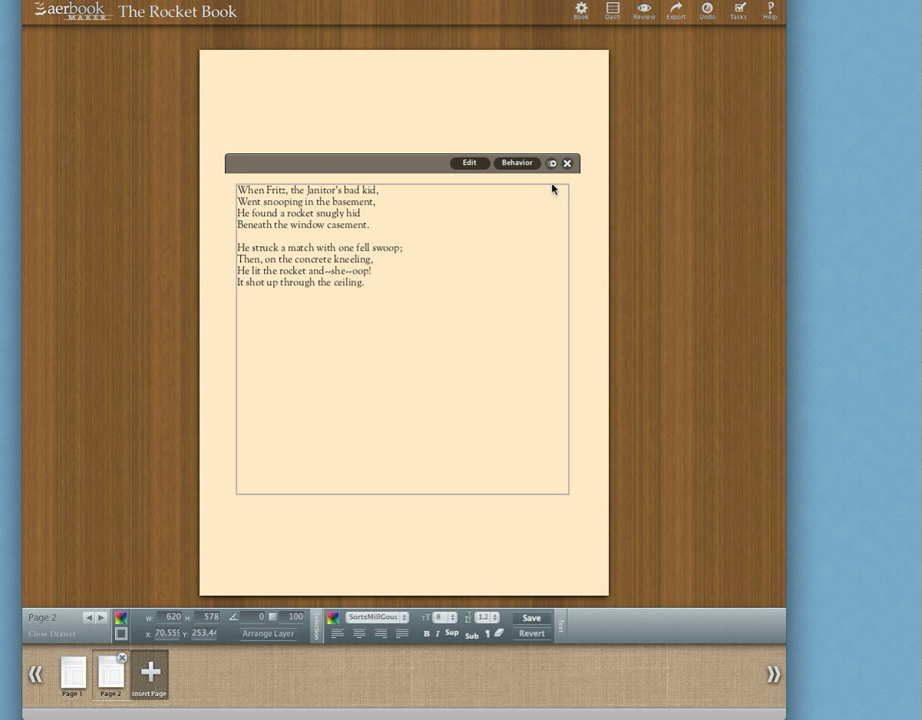
left_click(397, 617)
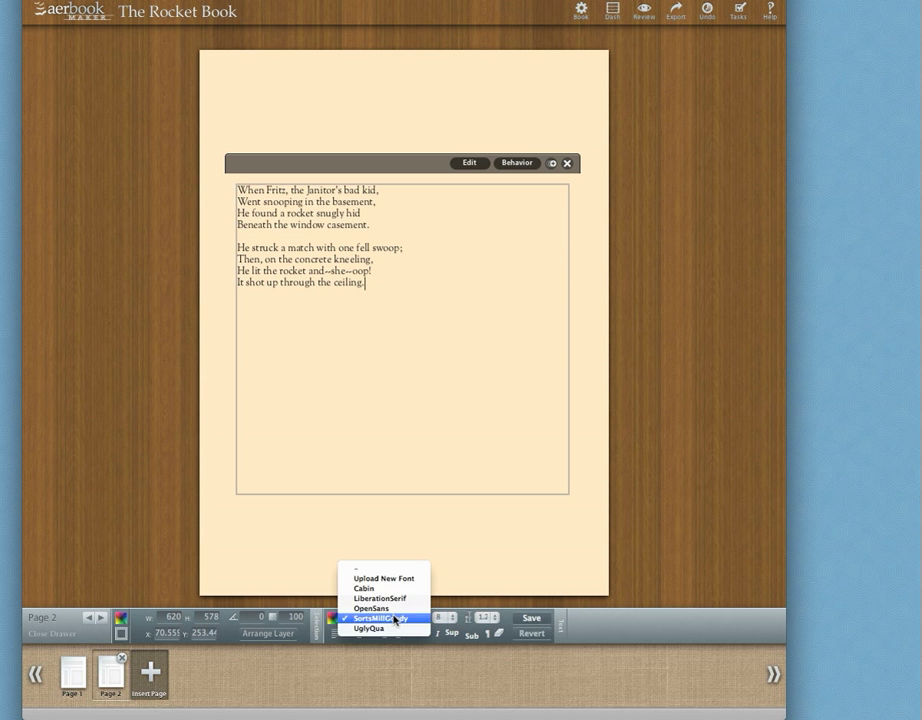
left_click(396, 619)
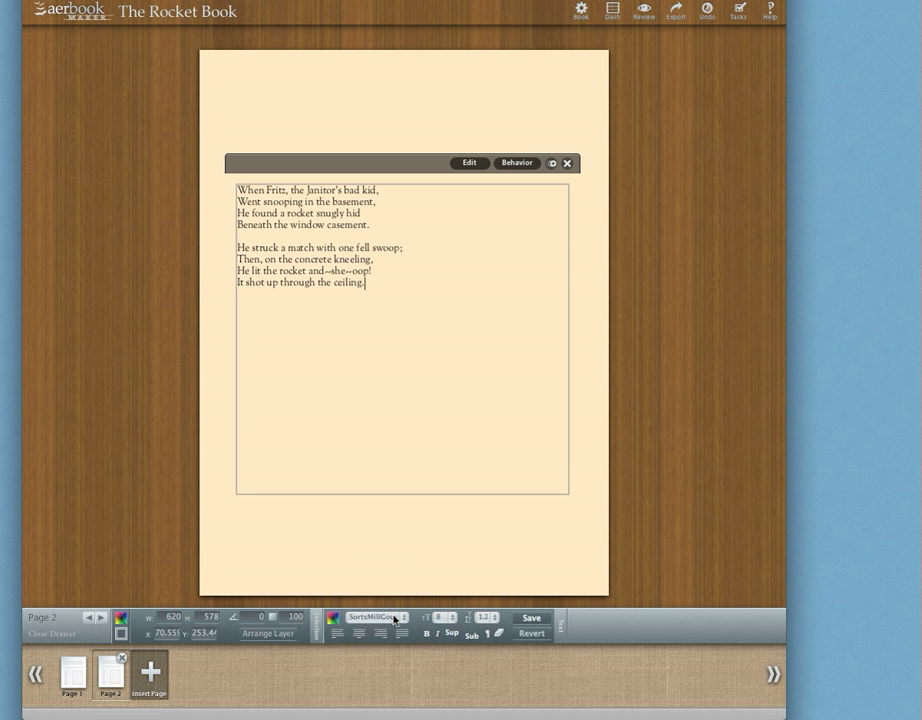
left_click(545, 621)
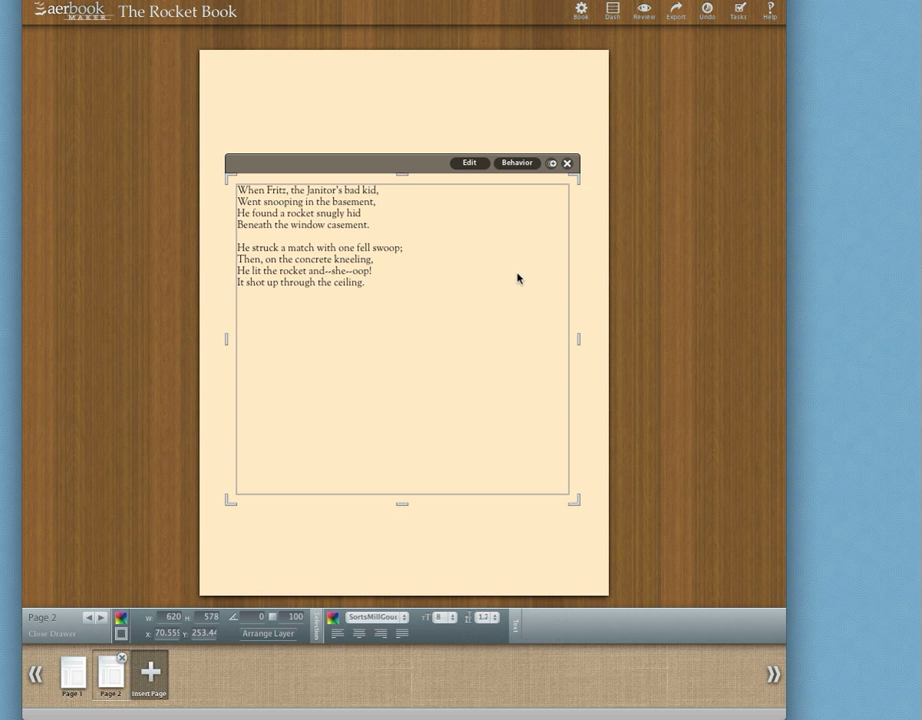
- Reopen the poem for editing, select the word "with", save the text and deselect the text area
left_click(327, 248)
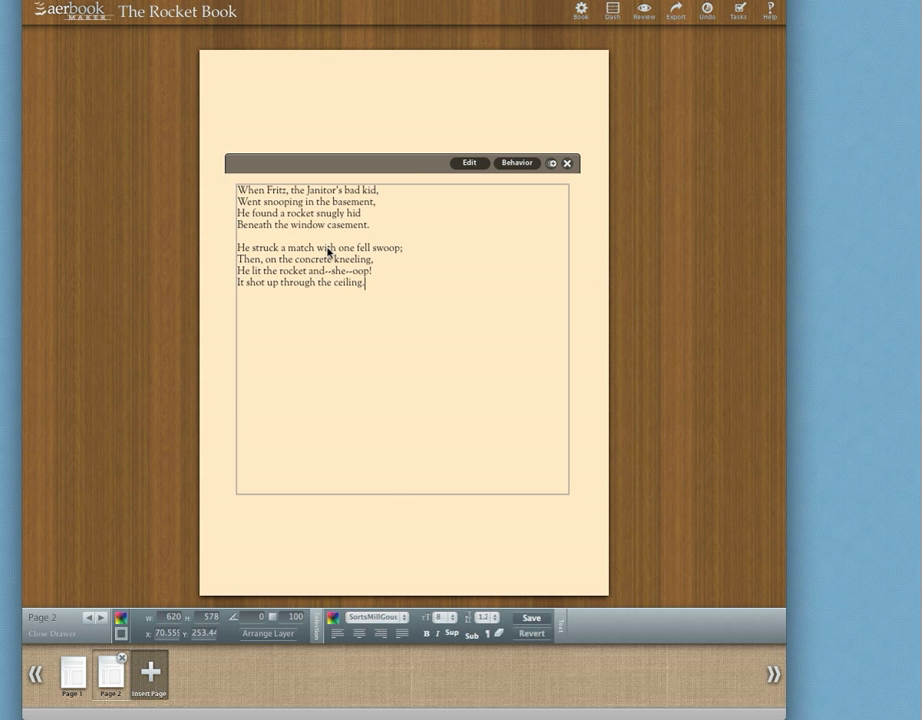
double_click(327, 248)
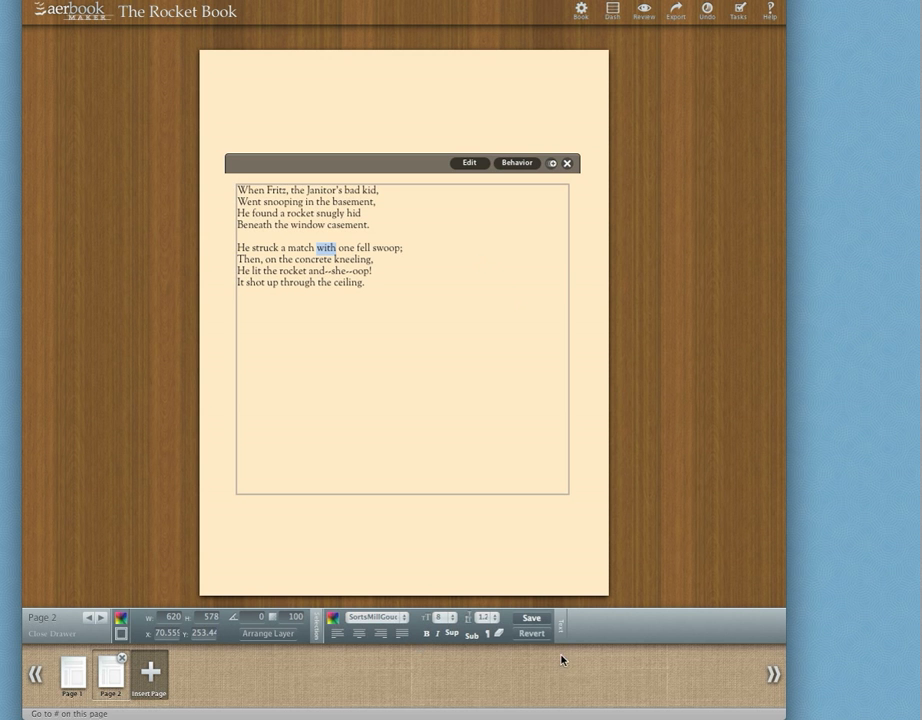
left_click(531, 618)
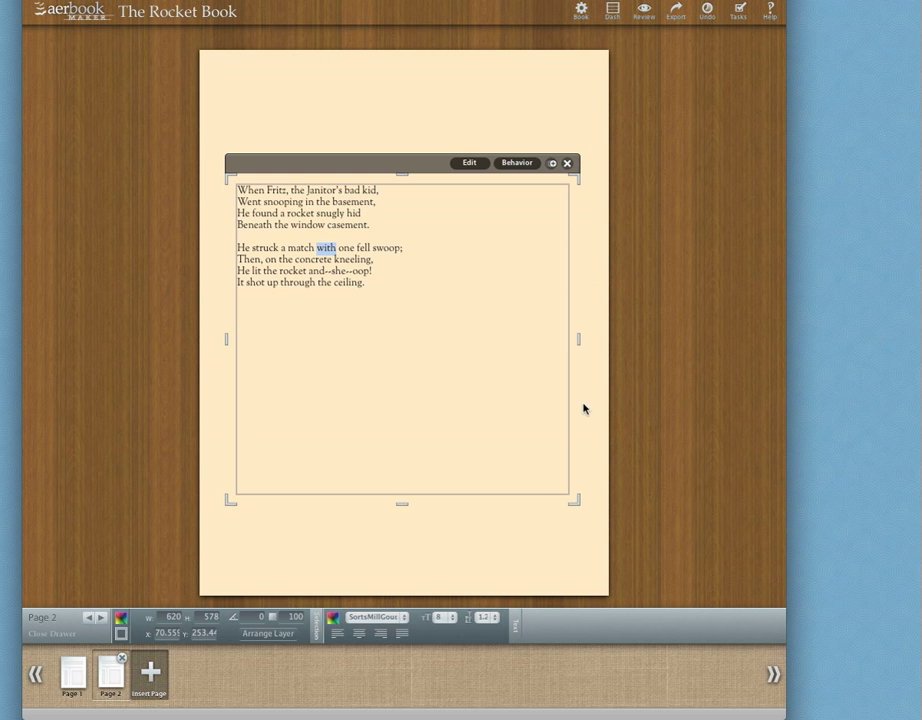
left_click(604, 330)
left_click(453, 331)
left_click(684, 285)
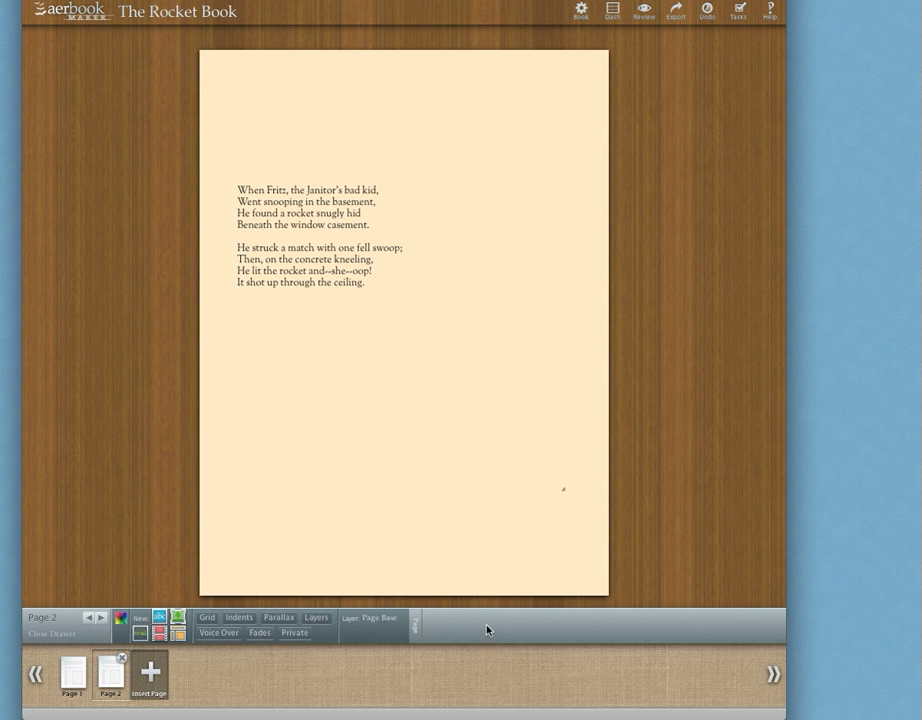
- Set the font size of the whole poem text area to 36
left_click(437, 249)
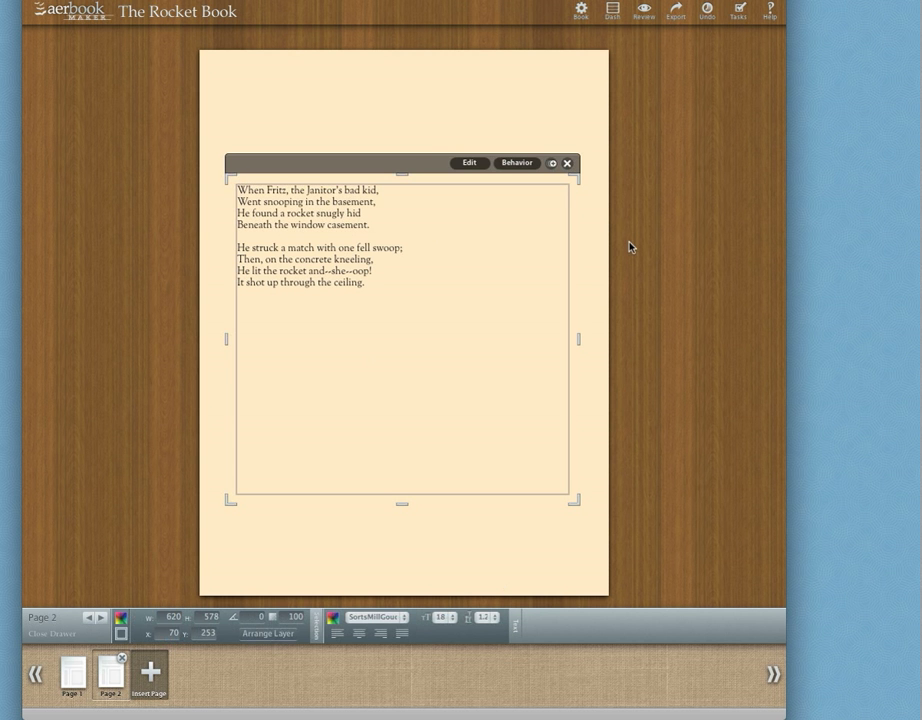
left_click(442, 617)
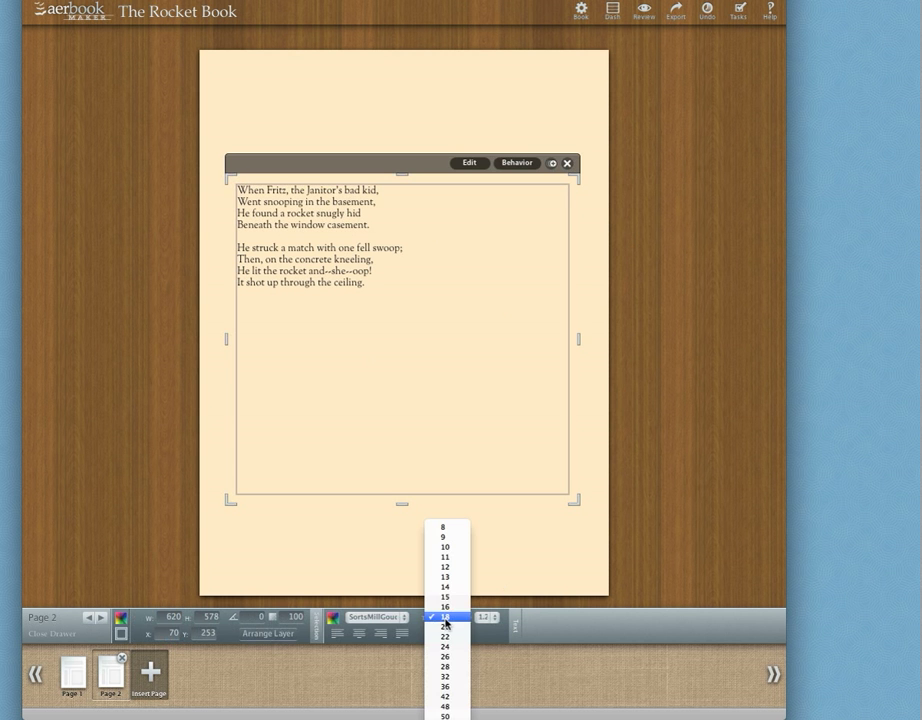
left_click(467, 686)
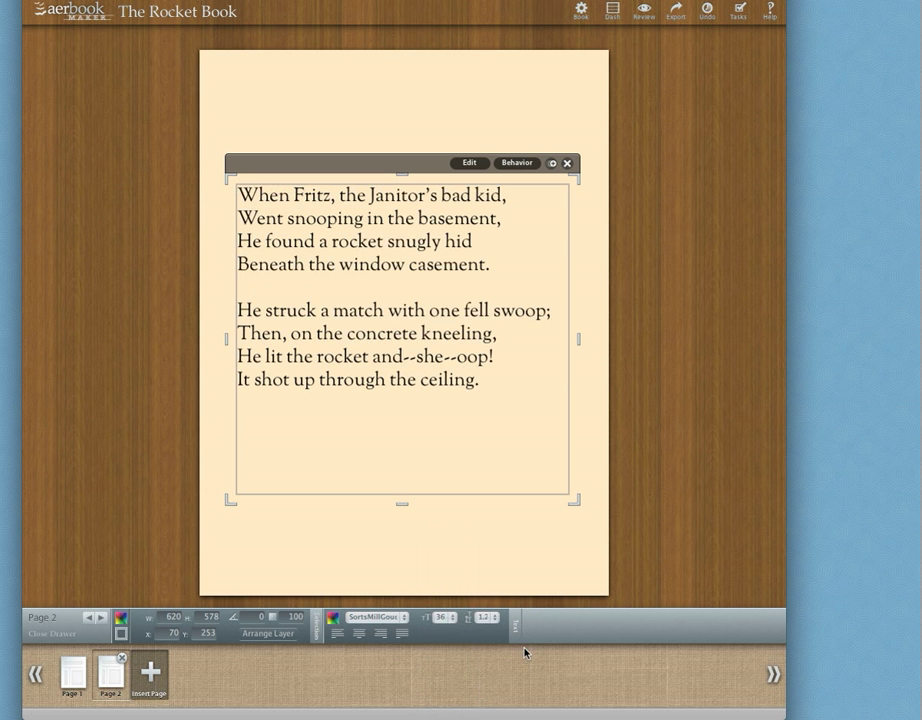
left_click(384, 617)
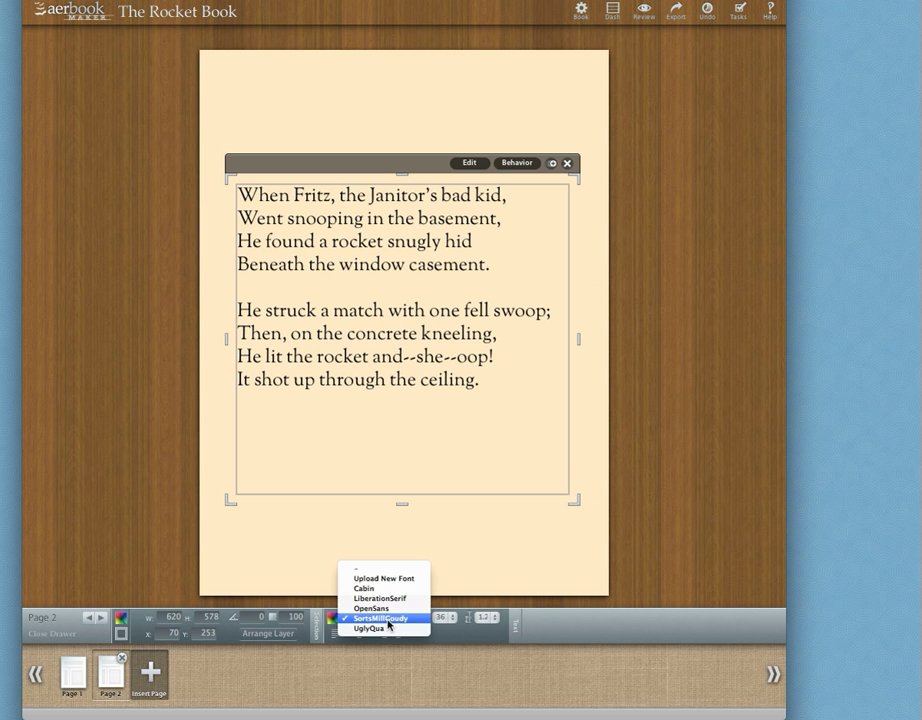
key("Up")
key("Up")
key("Up")
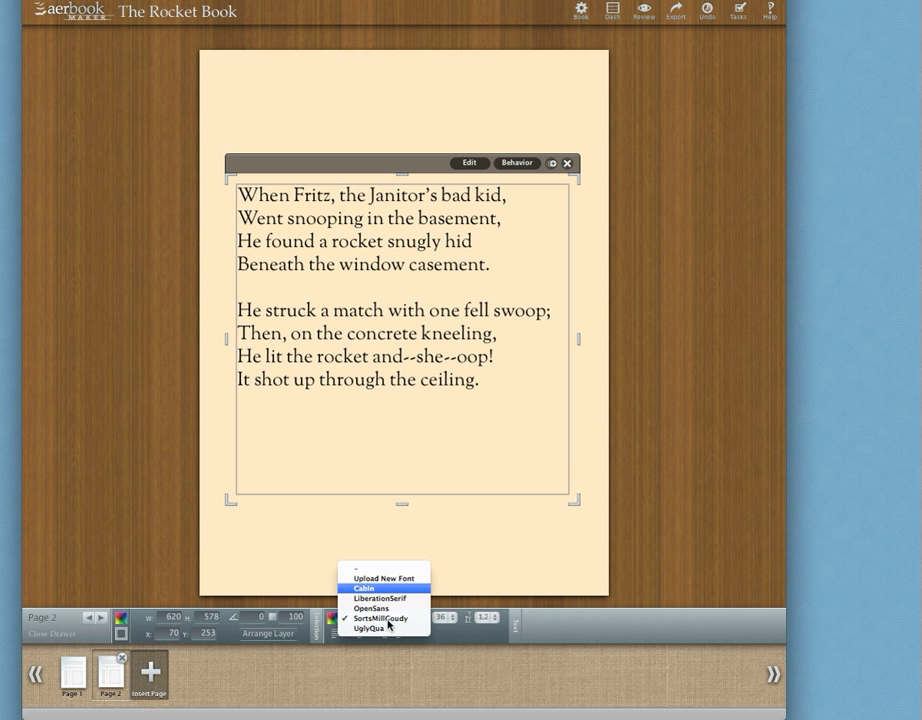
left_click(752, 446)
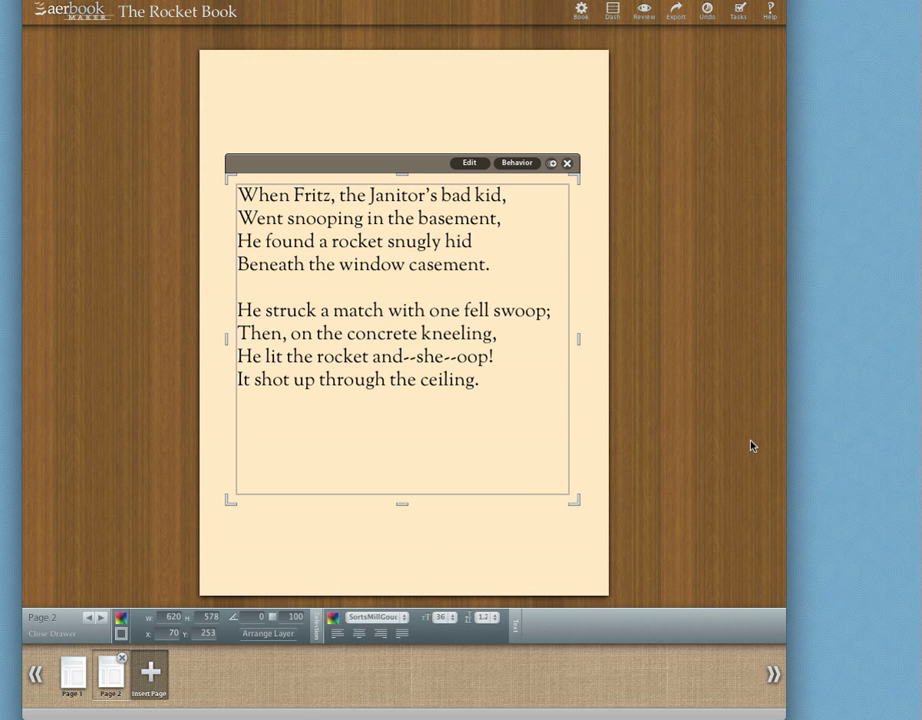
- Change the poem's font to UglyQua and centre-align its lines
key("super+0")
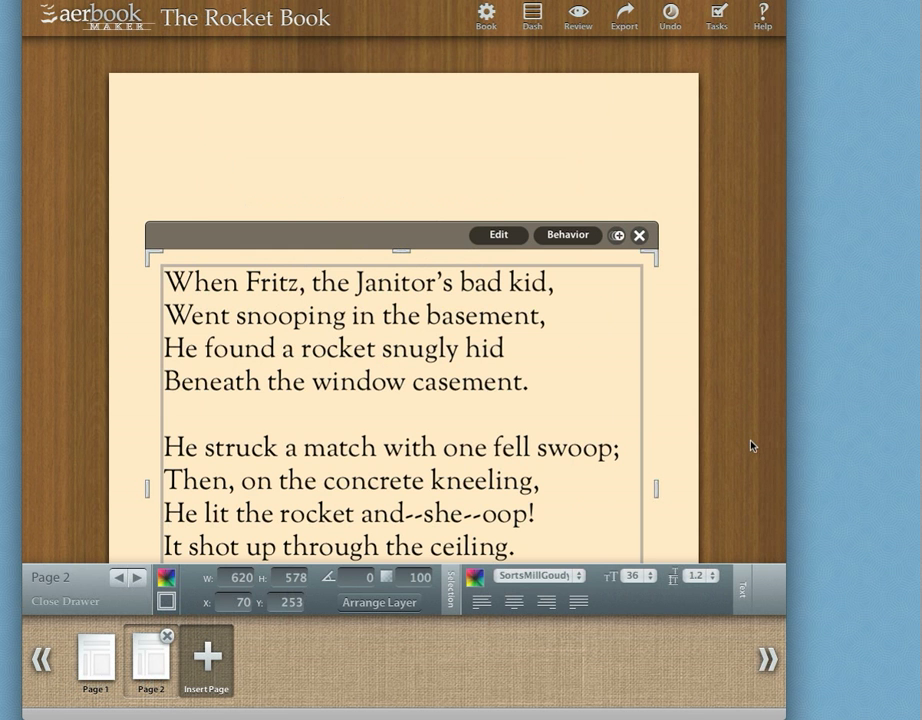
left_click(537, 576)
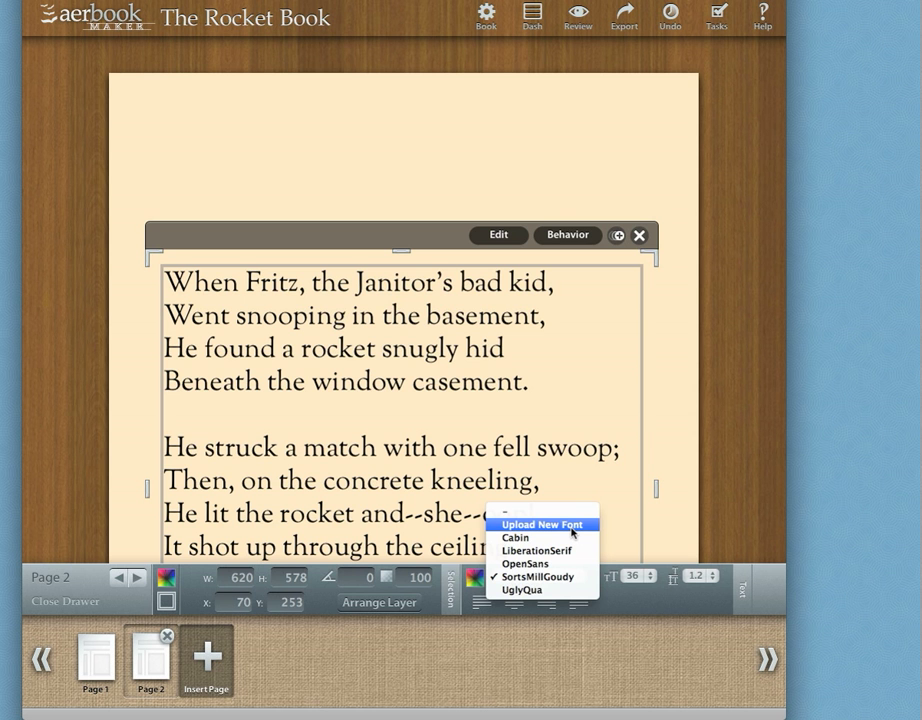
left_click(560, 590)
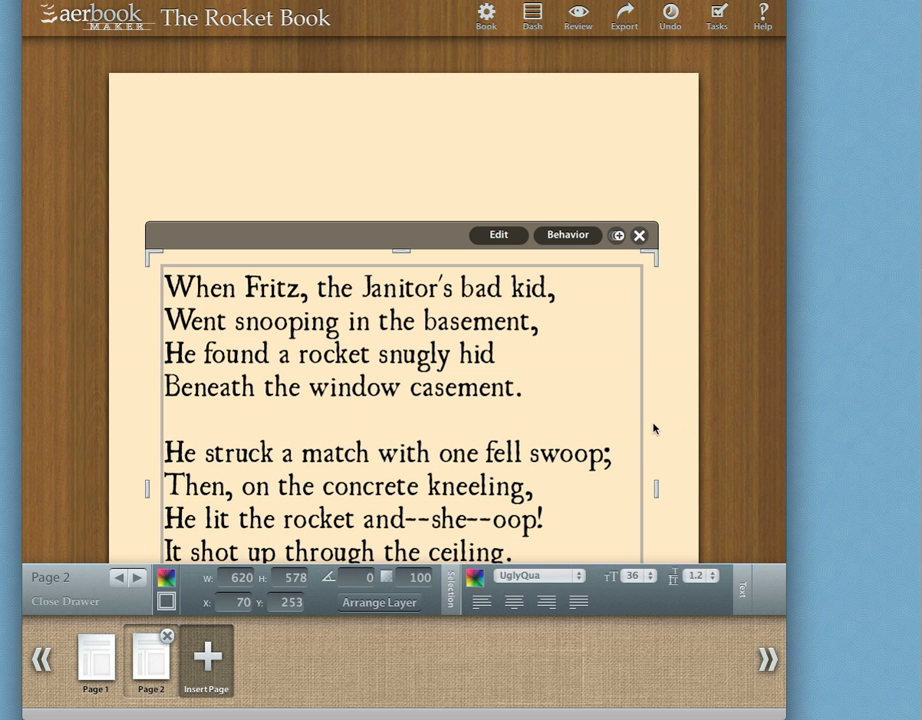
left_click(518, 604)
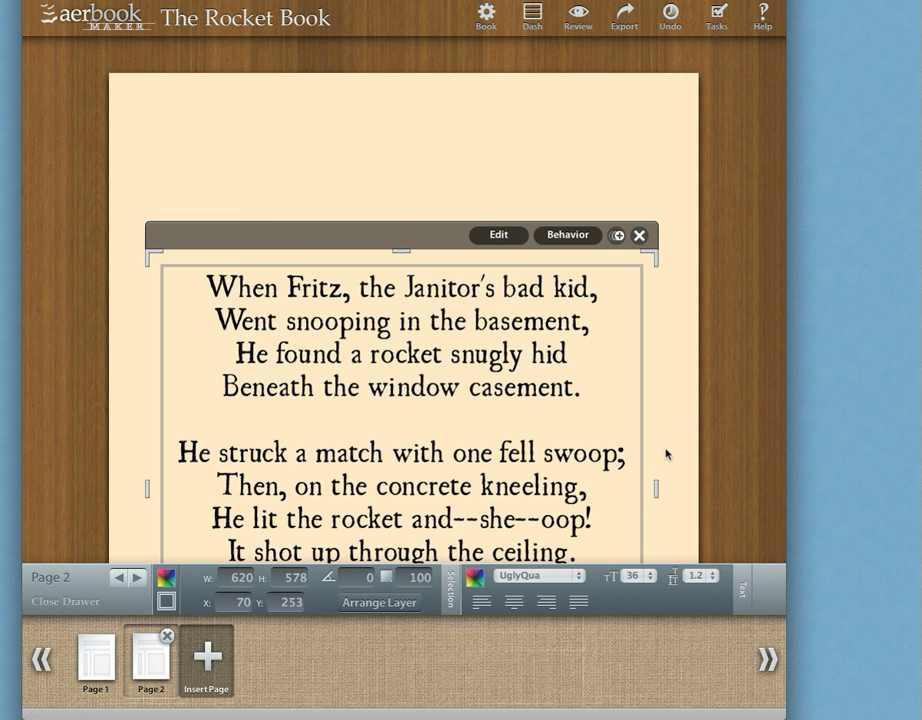
- Set the line spacing of the poem to 1.5
scroll(666, 456, "down", 5)
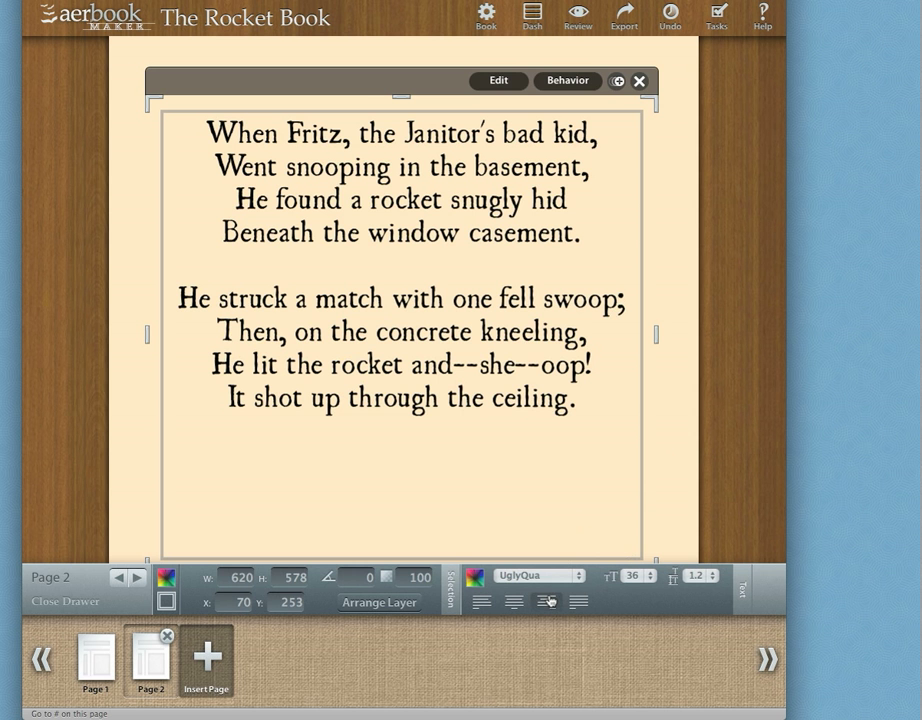
left_click(698, 576)
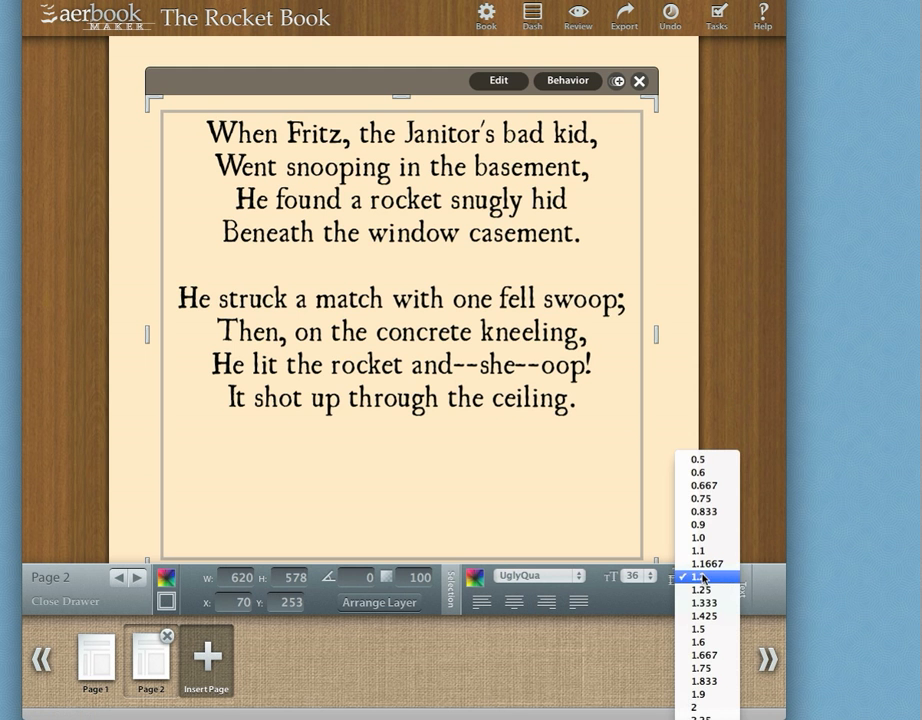
left_click(698, 629)
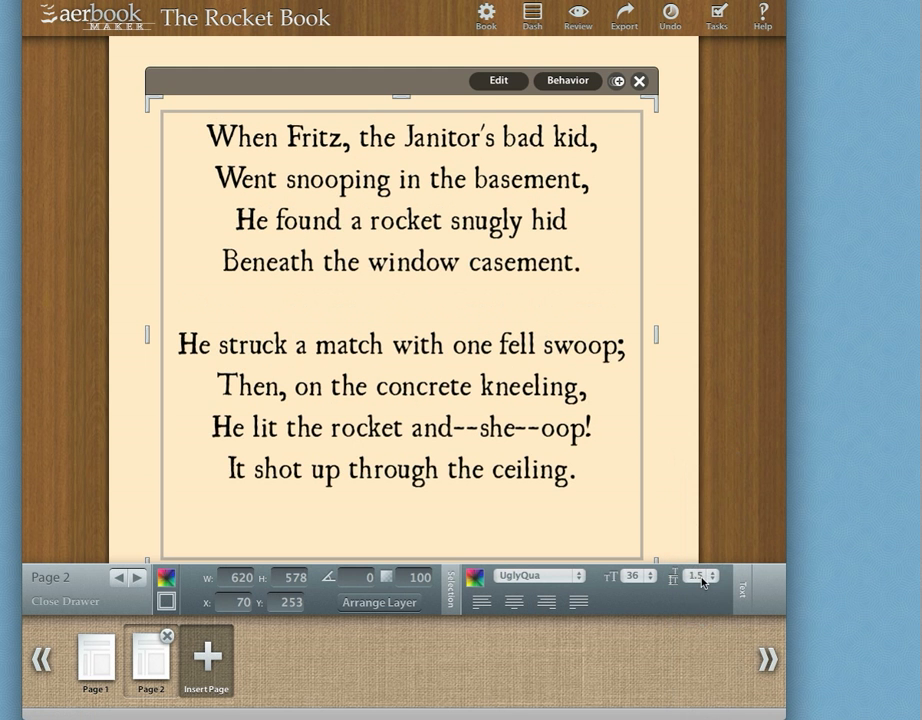
left_click(703, 578)
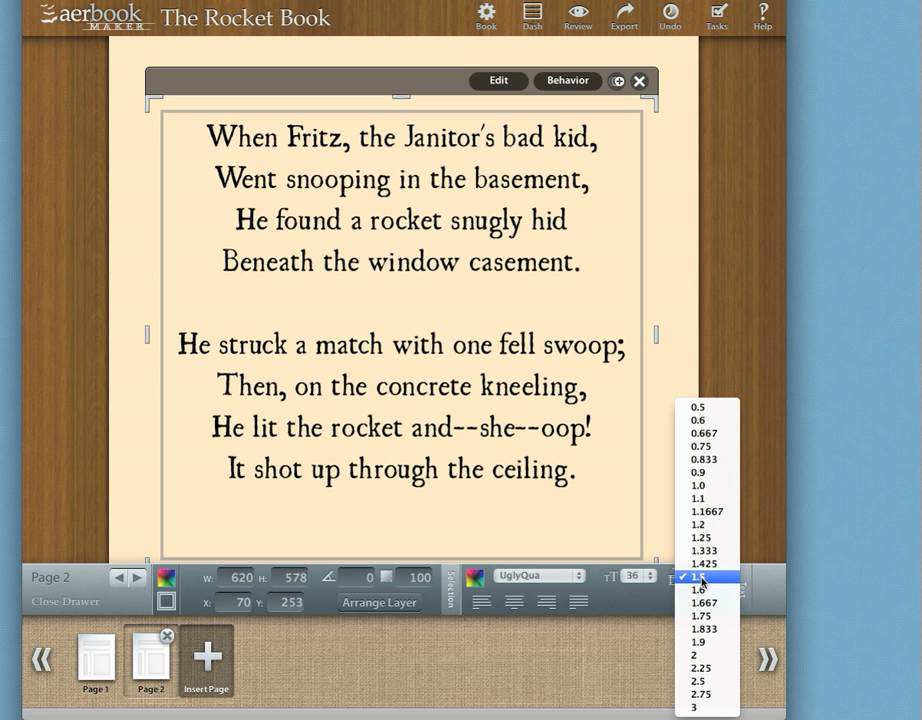
left_click(716, 251)
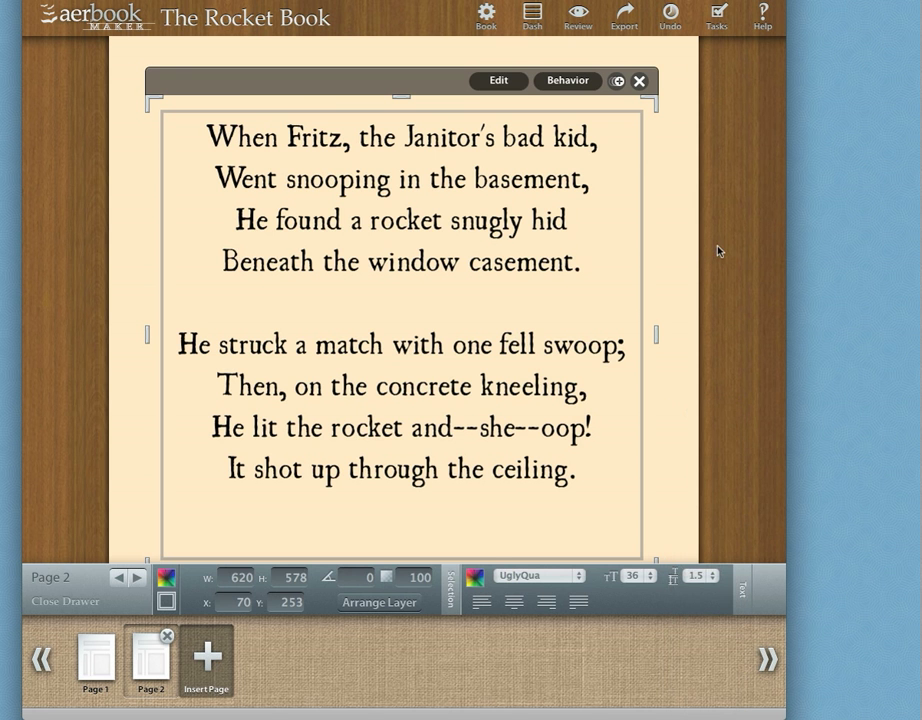
- Reduce the poem's line spacing and move its text area lower on the page, to about X 77, Y 354
key("super+minus")
key("super+minus")
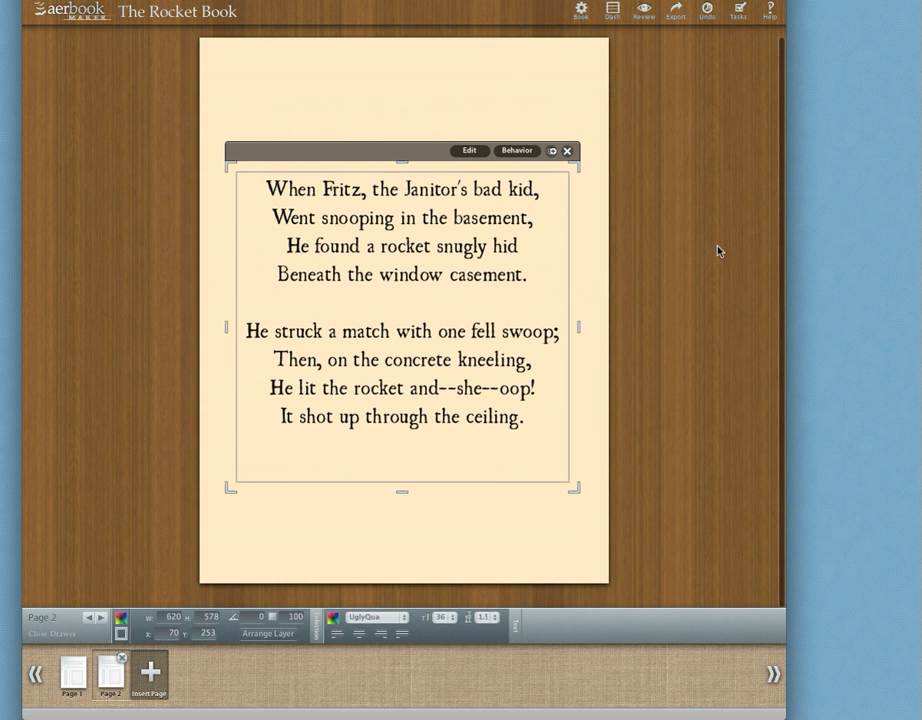
left_click(489, 618)
left_click(494, 597)
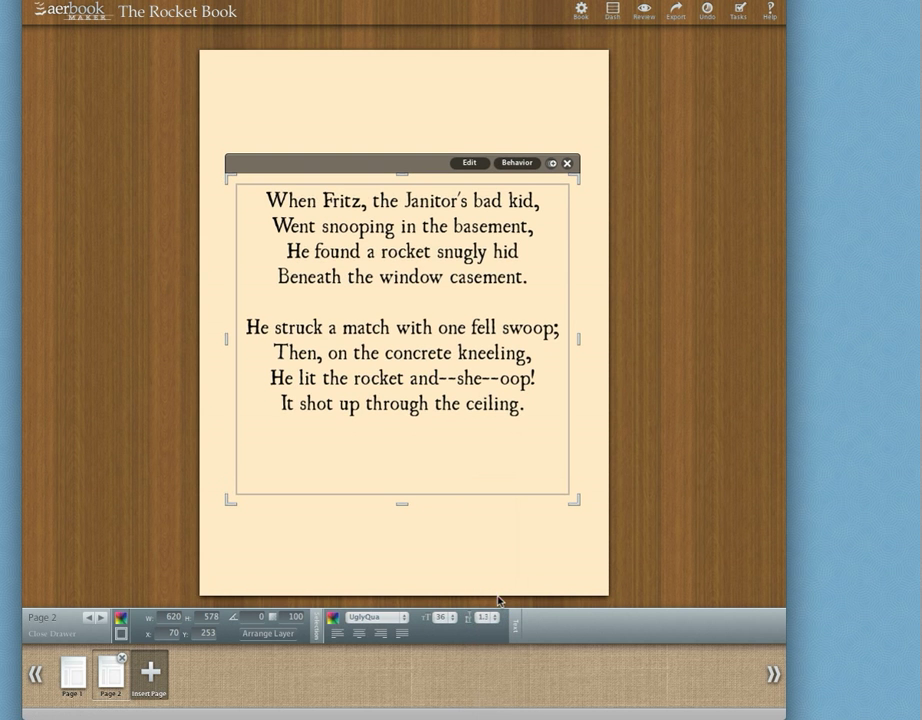
left_click(687, 319)
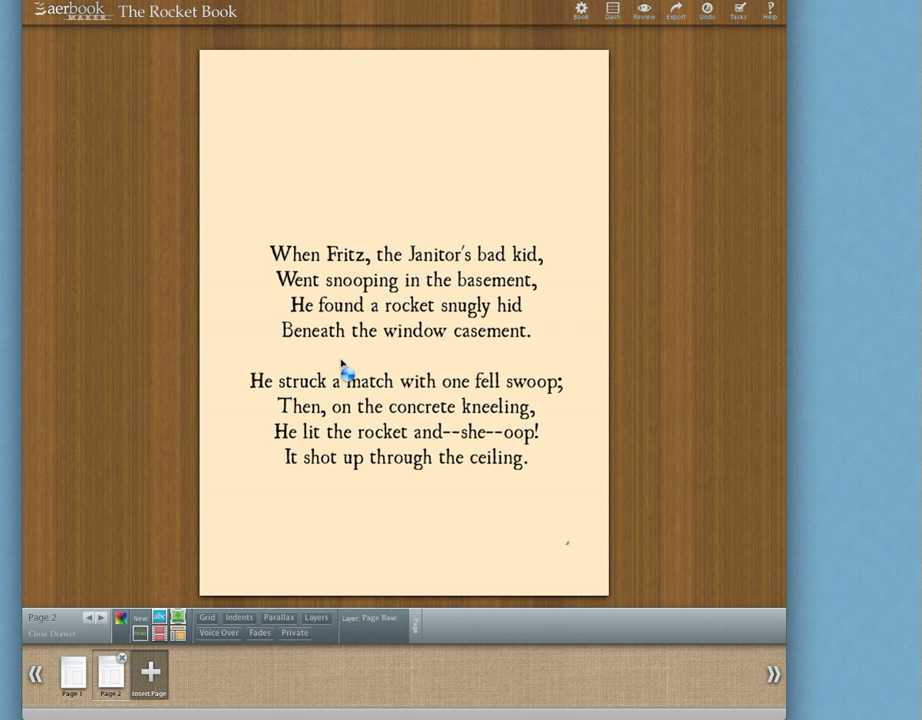
left_click(346, 372)
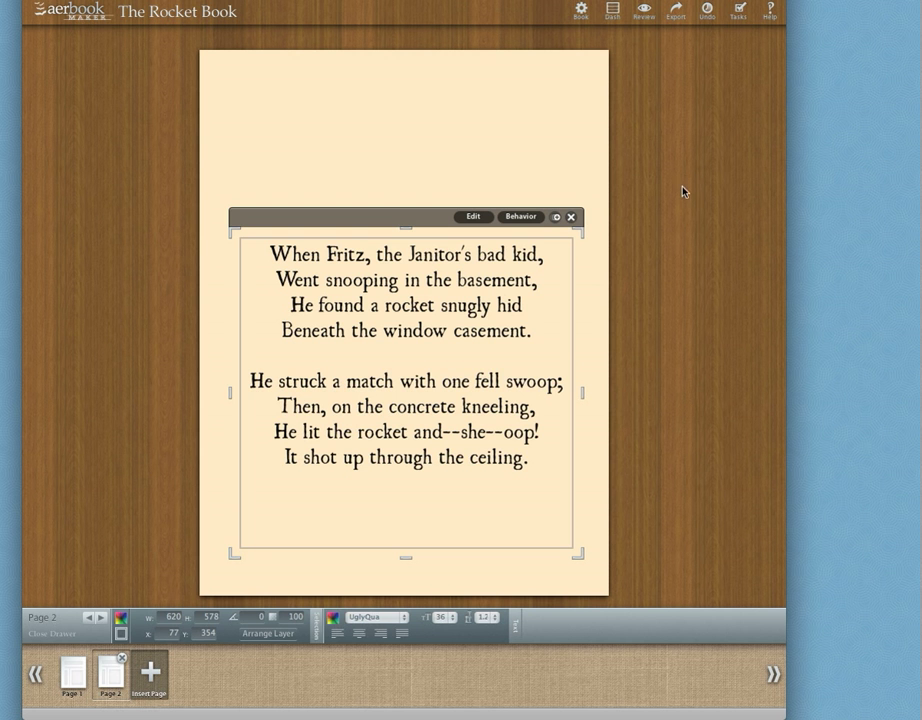
- Duplicate the poem's text area and place one copy near the top of the page
left_click(557, 218)
left_click_drag(440, 552, 392, 460)
left_click(392, 460)
left_click(617, 257)
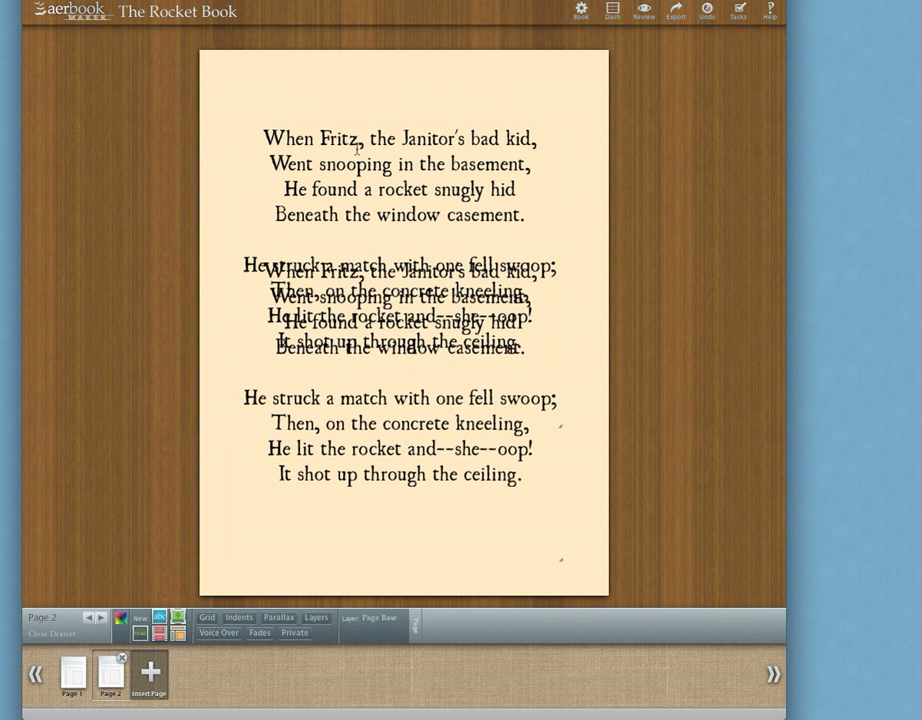
- Replace all the text in the upper copy with the title "THE BASEMENT" and leave text editing
left_click(407, 160)
double_click(451, 187)
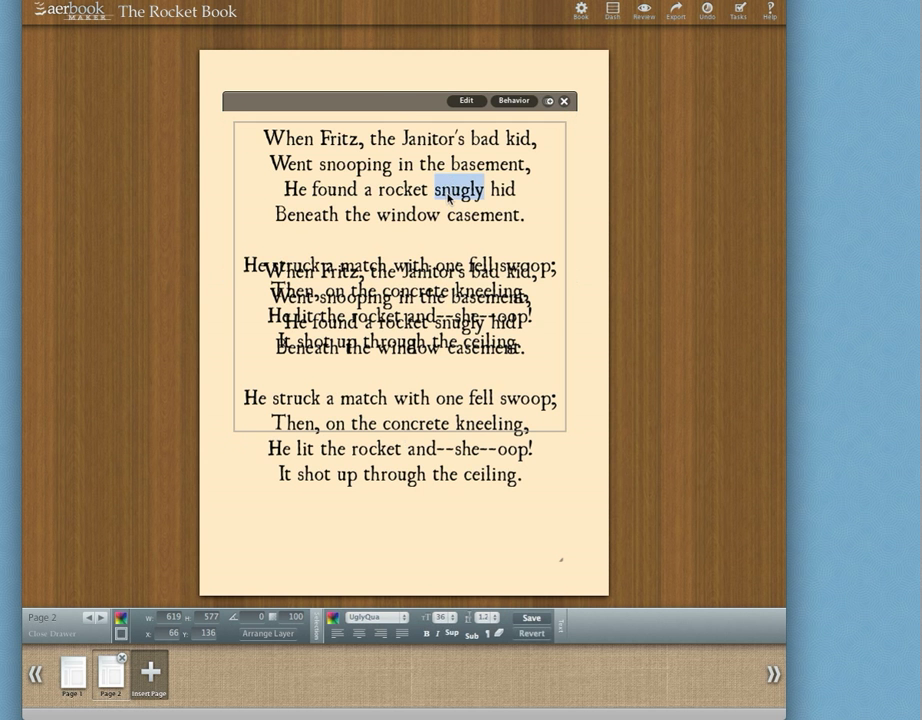
key("ctrl+a")
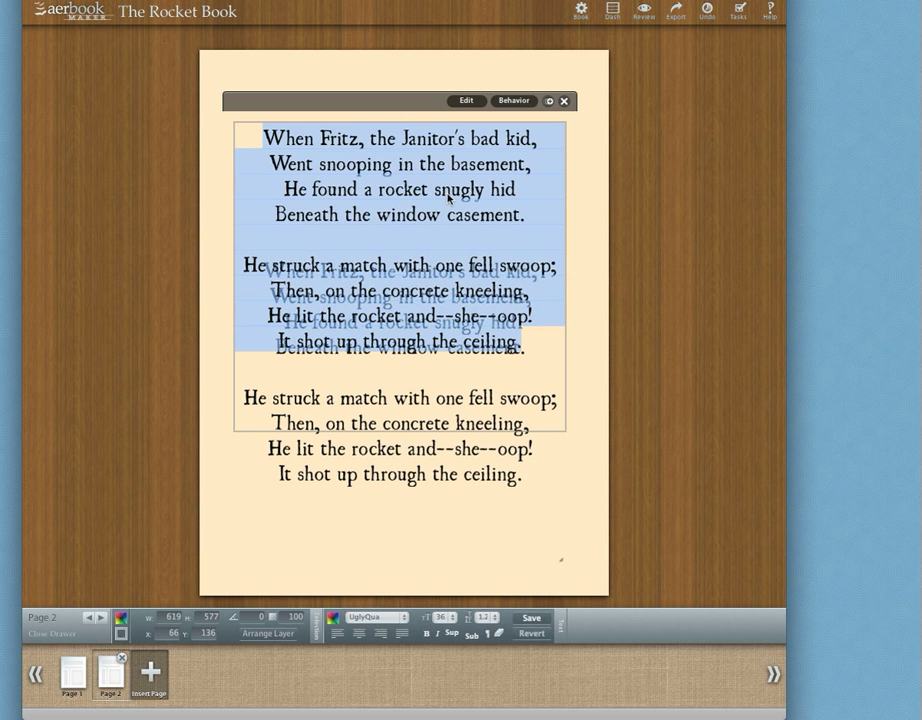
type("The")
key("BackSpace")
key("BackSpace")
type("HE ")
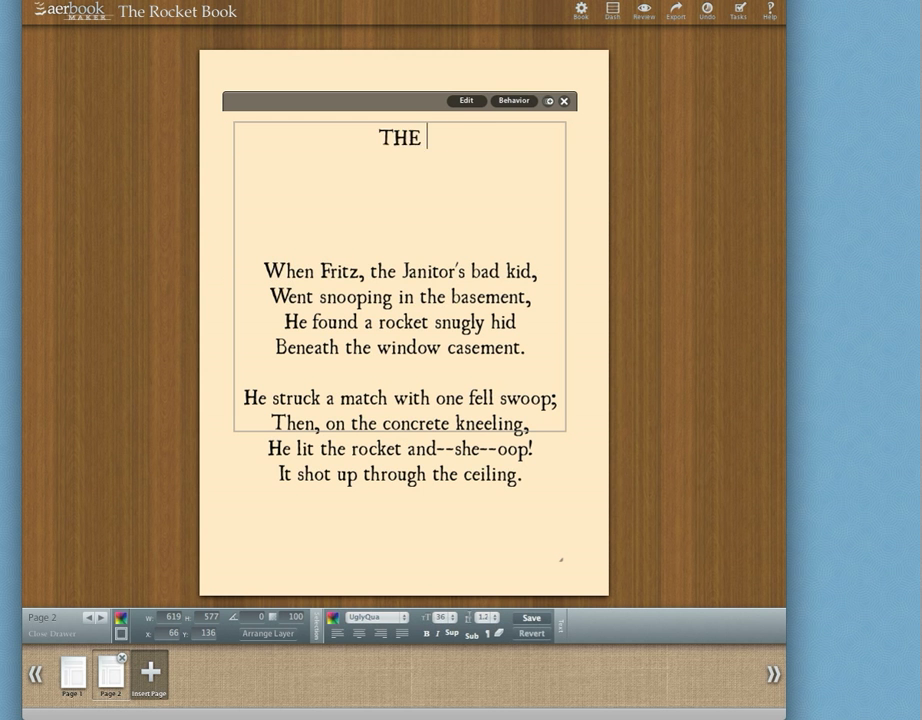
type("BASEMENT")
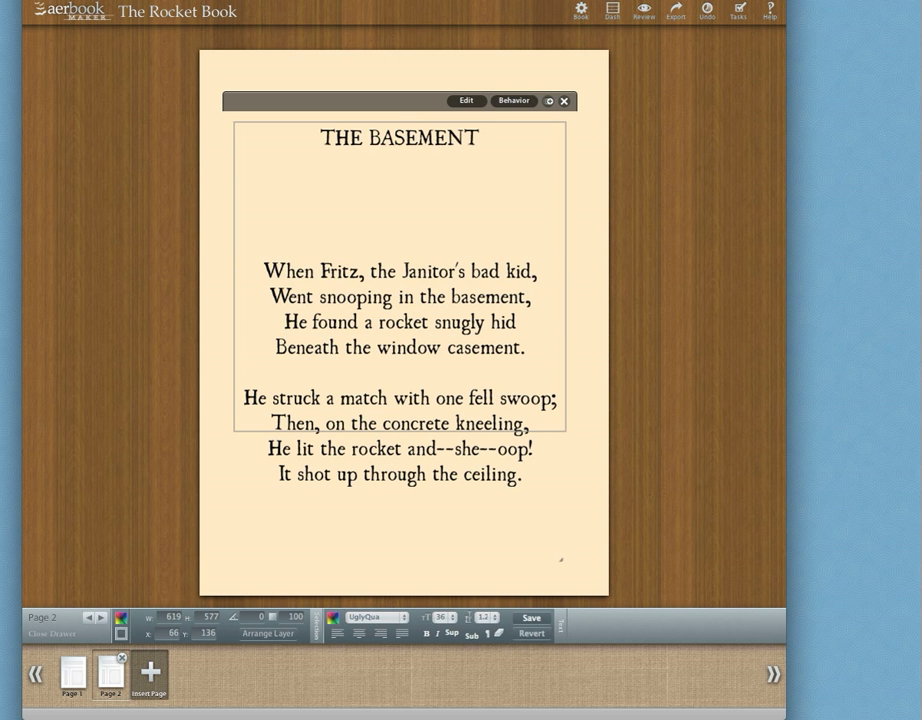
left_click(562, 572)
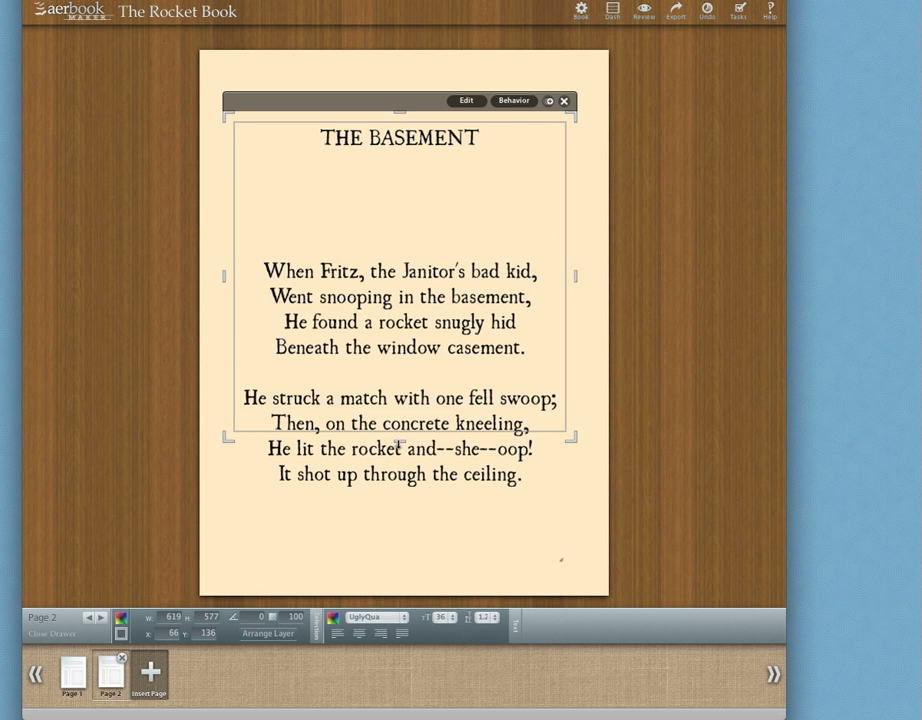
- Shrink the title's text area to about 617 by 64 and place it directly above the poem, at about X 59, Y 290
left_click_drag(398, 443, 425, 224)
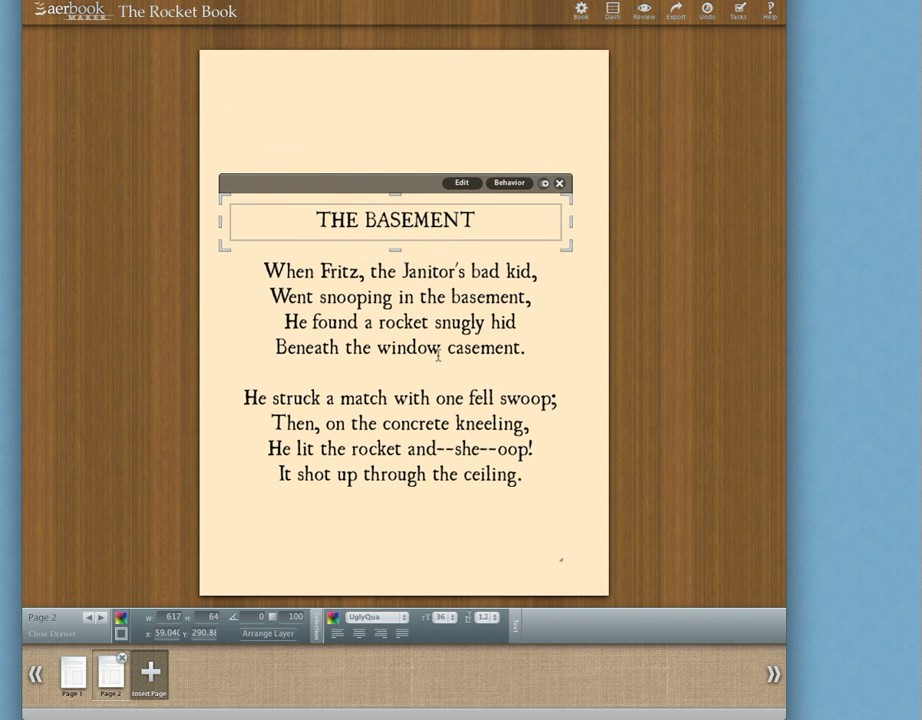
left_click(329, 298)
left_click(449, 226)
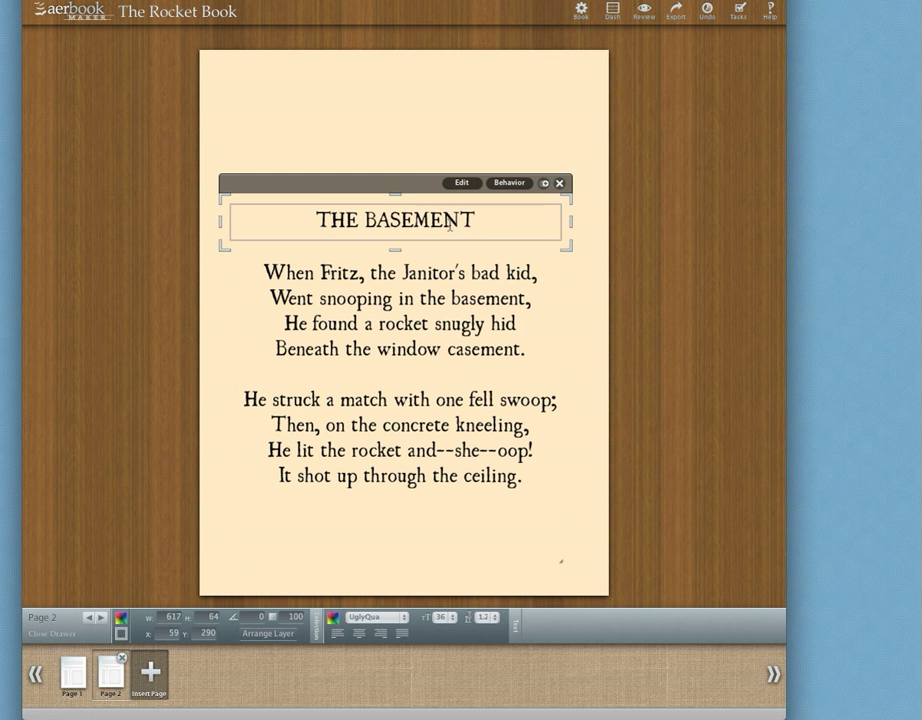
- Increase the font size of the title "THE BASEMENT" and deselect it
left_click(446, 617)
left_click(445, 627)
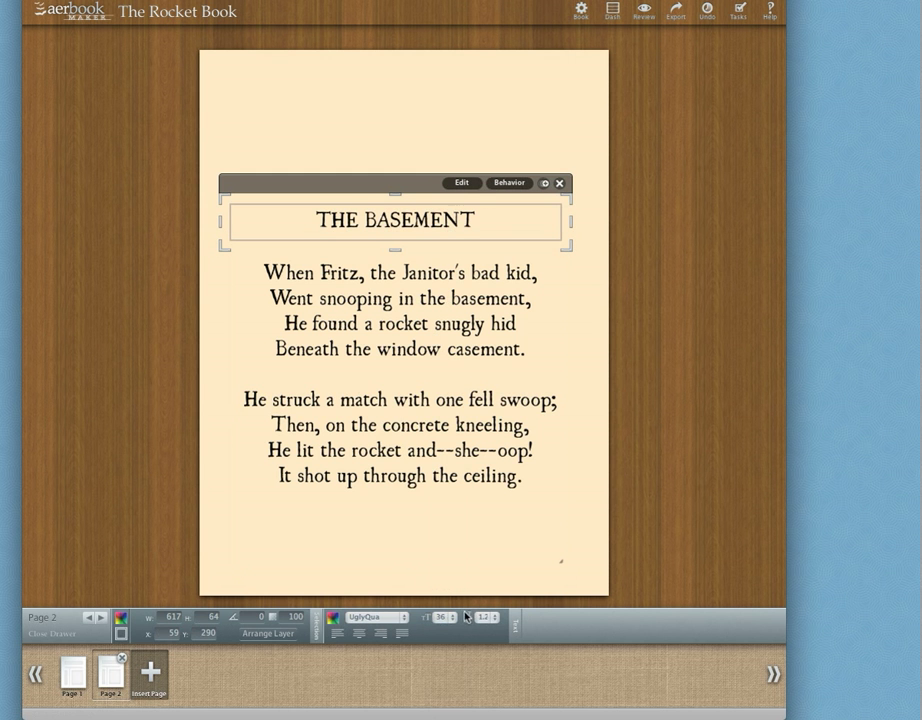
left_click(659, 414)
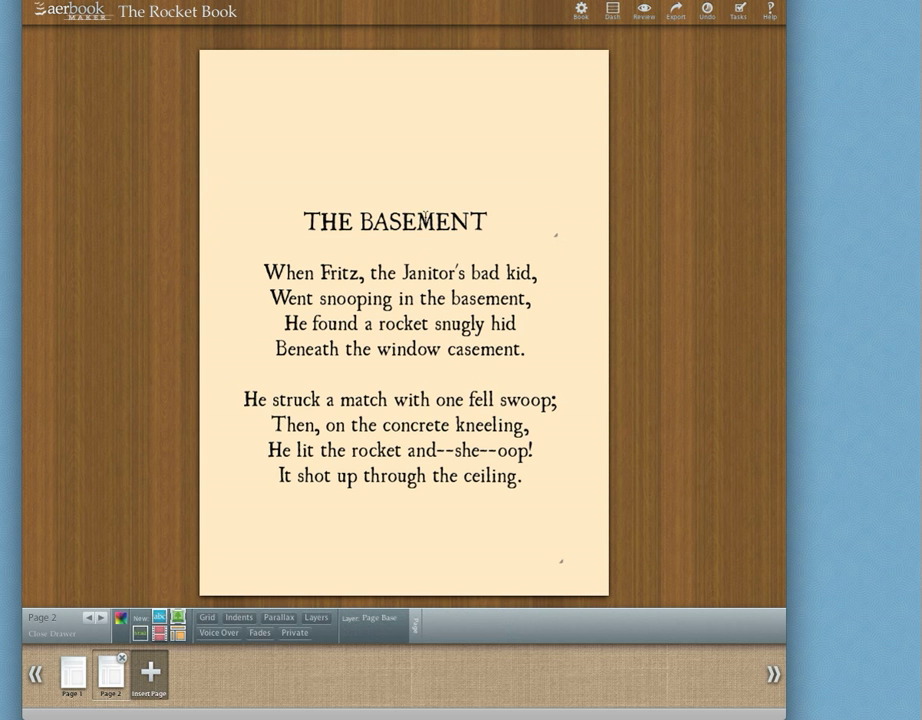
- Move the title up to about Y 262, and shift the poem up and slightly right to sit close beneath it
left_click_drag(426, 221, 425, 204)
left_click_drag(422, 303, 421, 293)
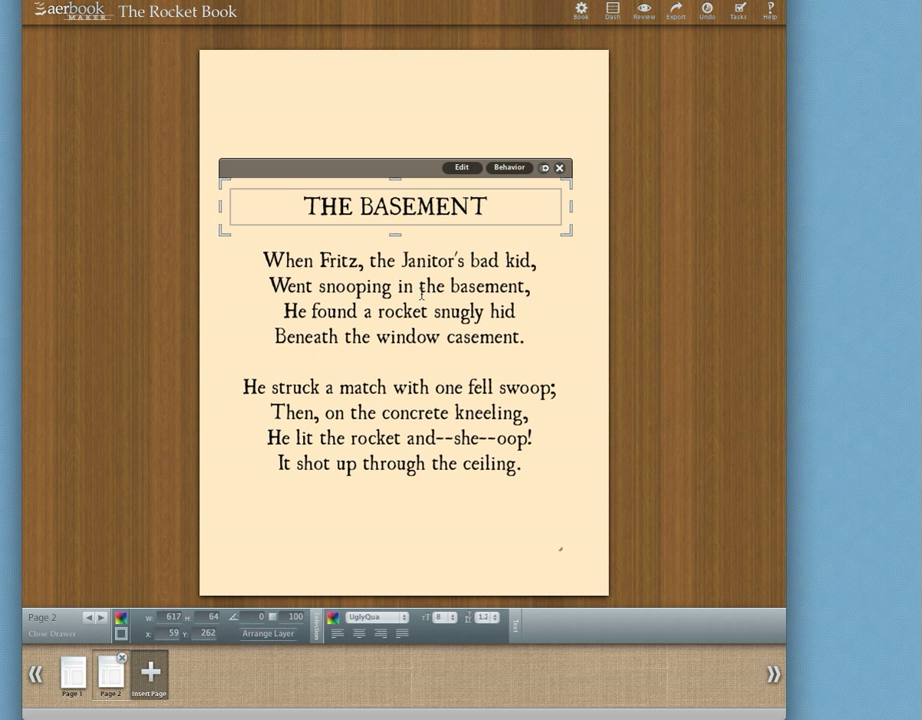
left_click(552, 280)
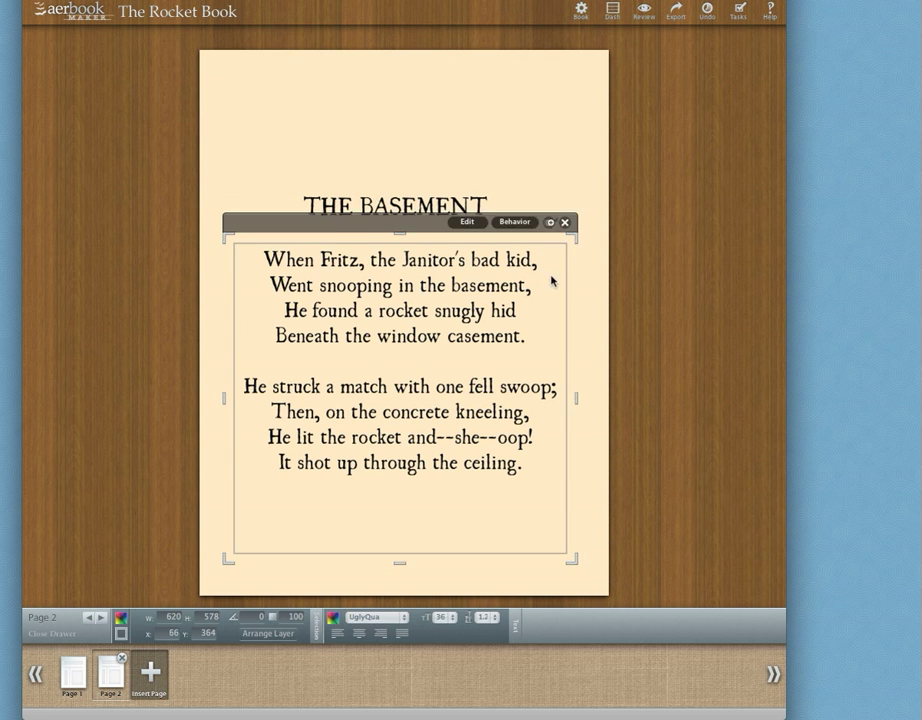
left_click(683, 257)
left_click_drag(476, 275, 478, 265)
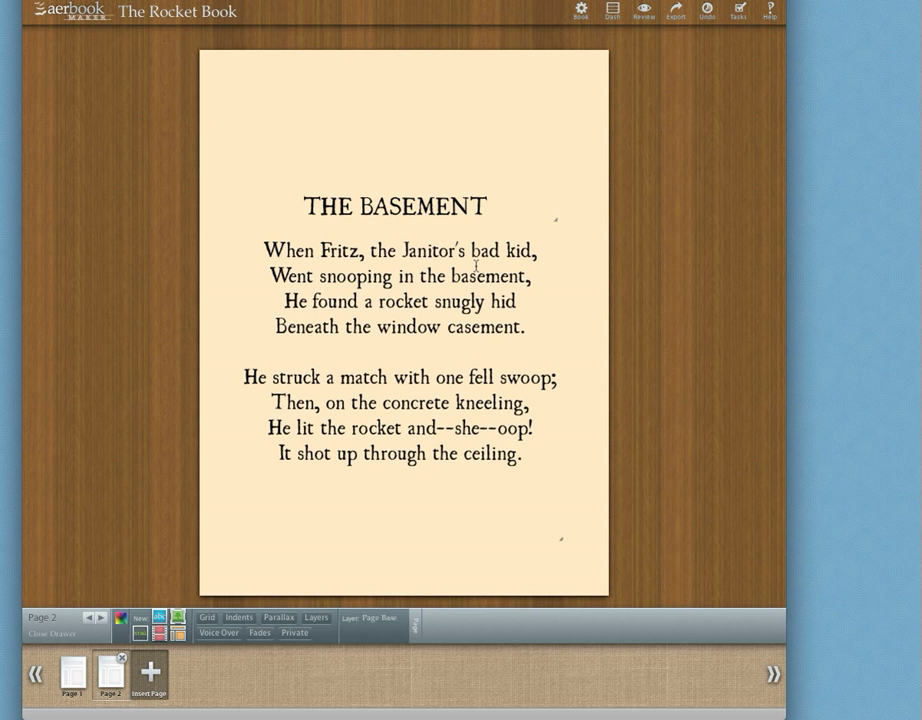
left_click(478, 265)
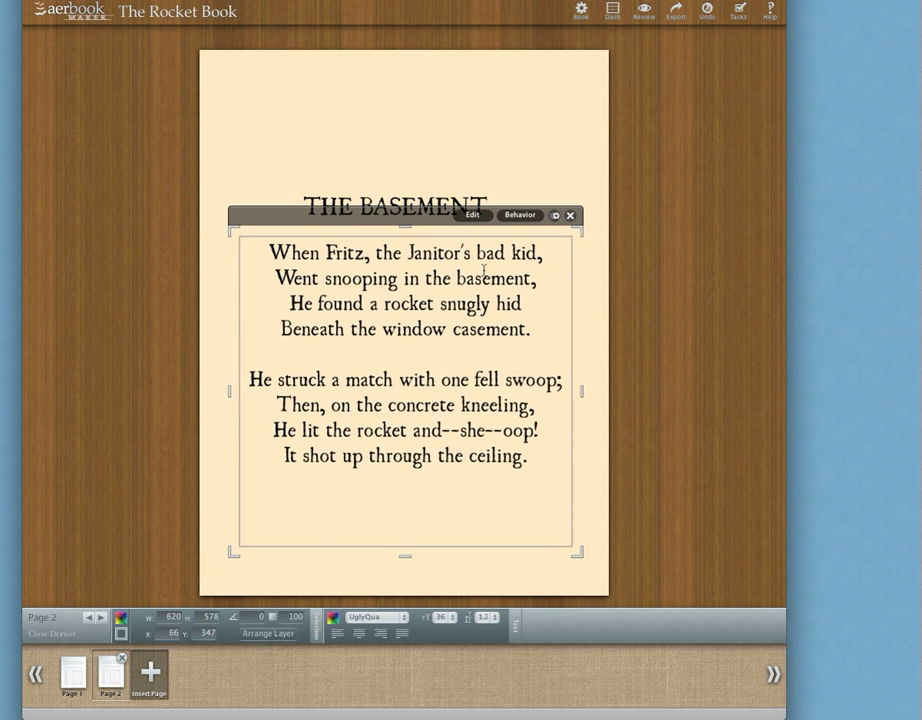
left_click(730, 200)
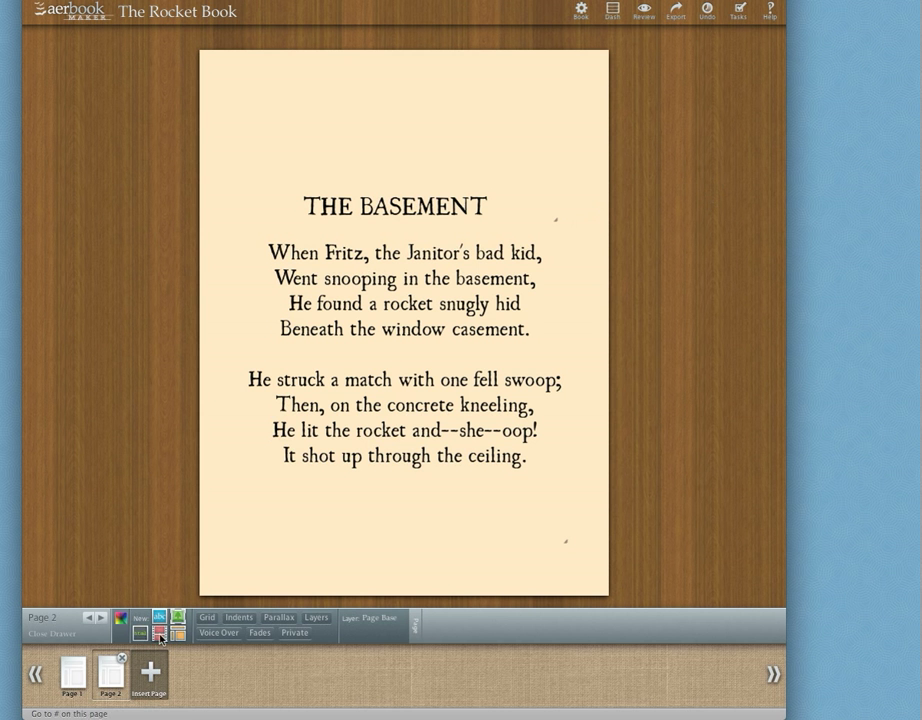
- Save Page 2 as a page template named "Left Text Page" and close the template form
key("super+plus")
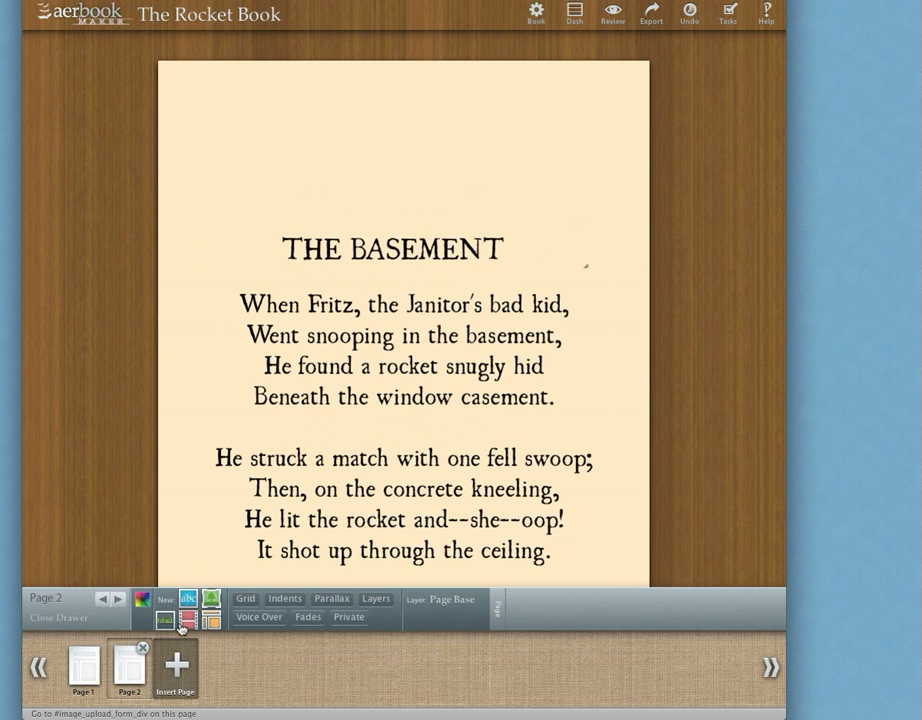
key("super+plus")
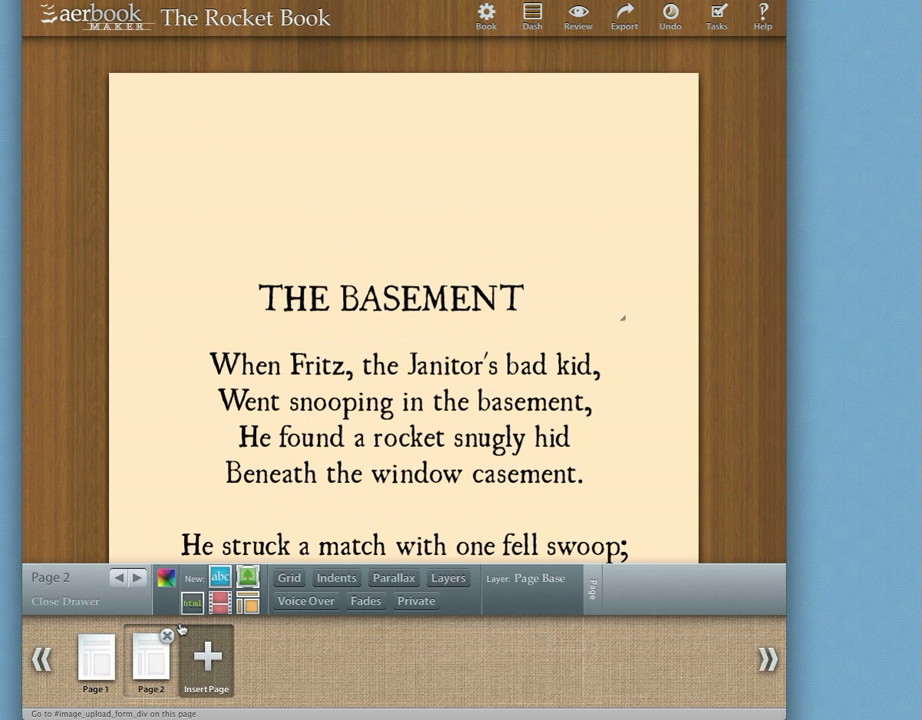
left_click(248, 601)
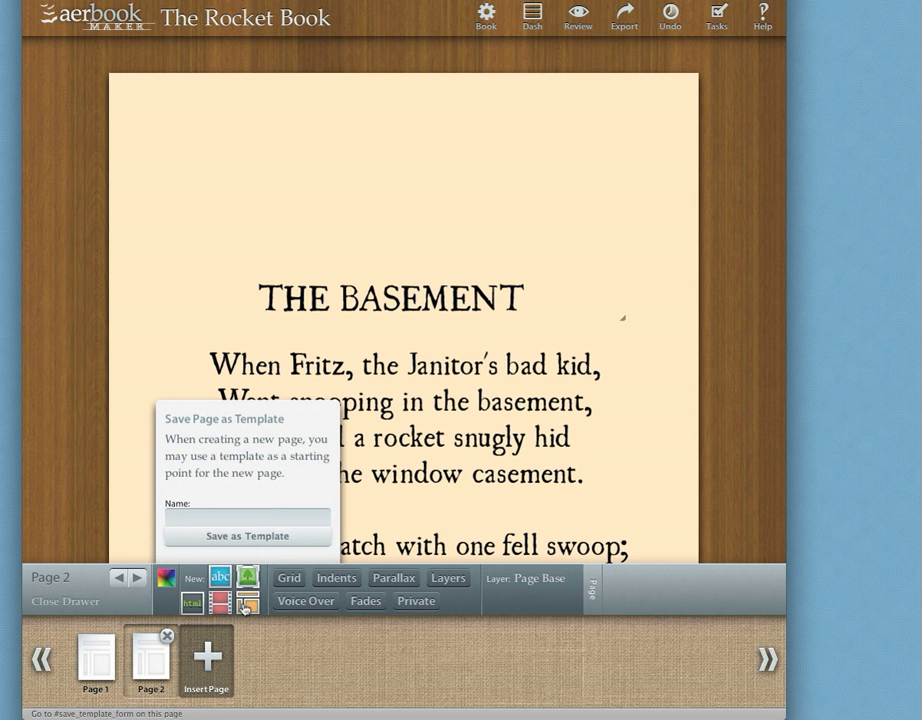
left_click(271, 515)
type("LEFT")
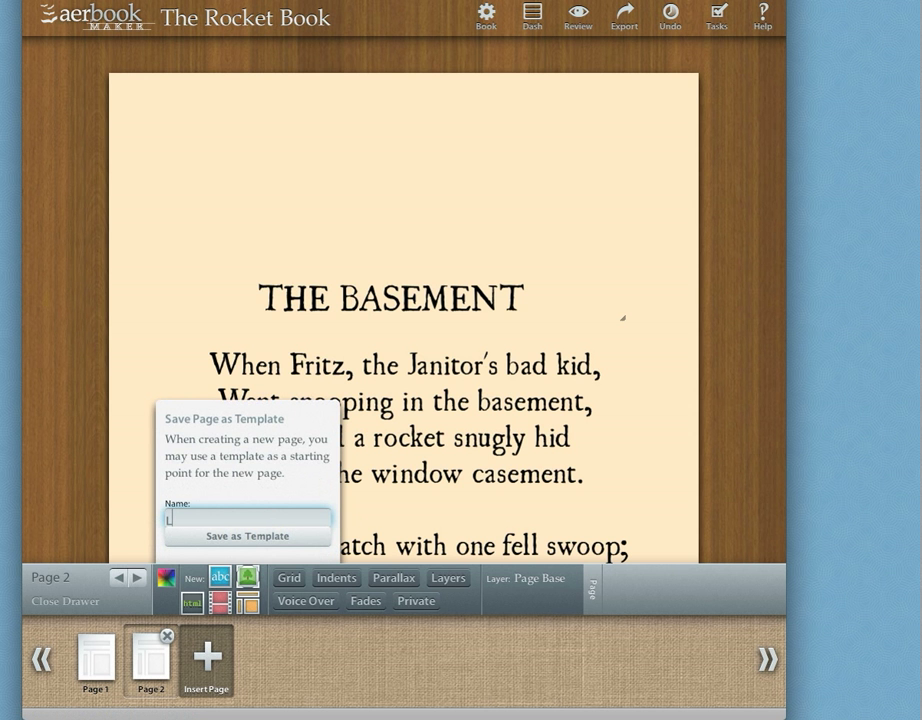
key("BackSpace")
key("BackSpace")
key("BackSpace")
type("eft Text Page")
left_click(226, 538)
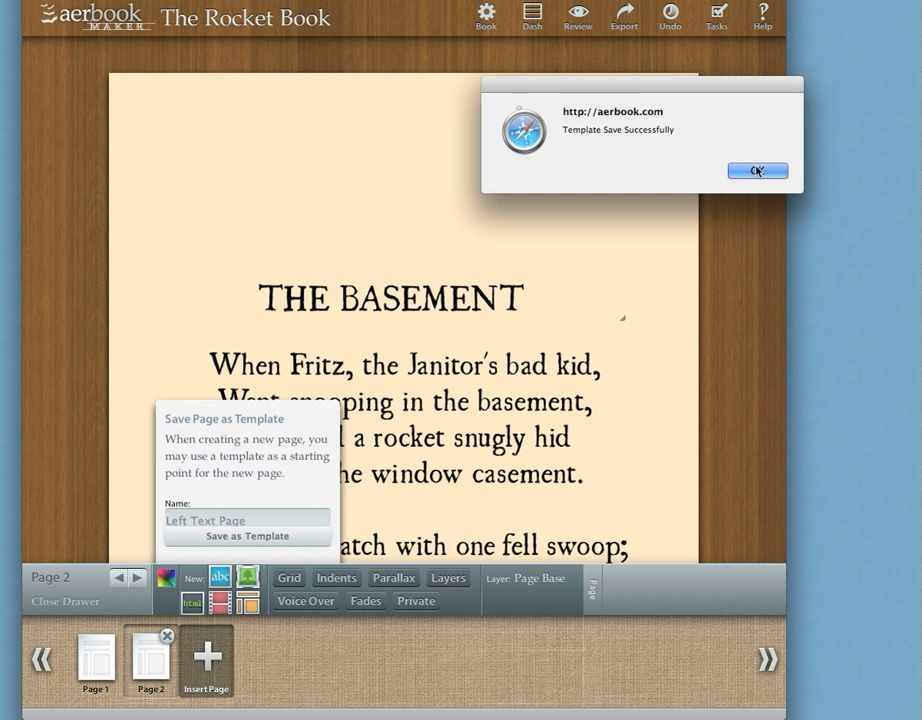
left_click(757, 170)
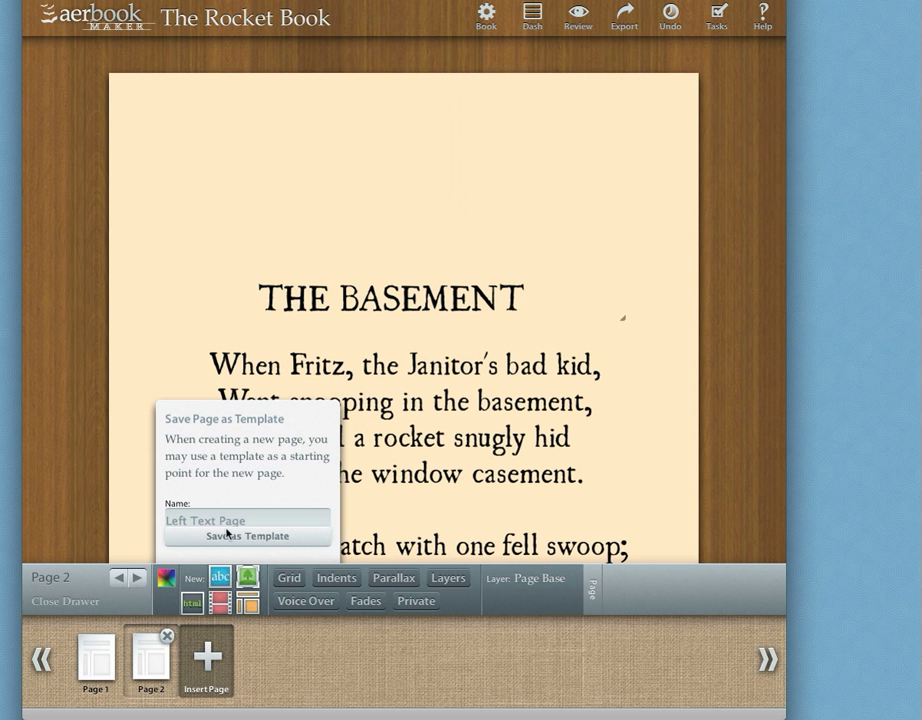
left_click(248, 601)
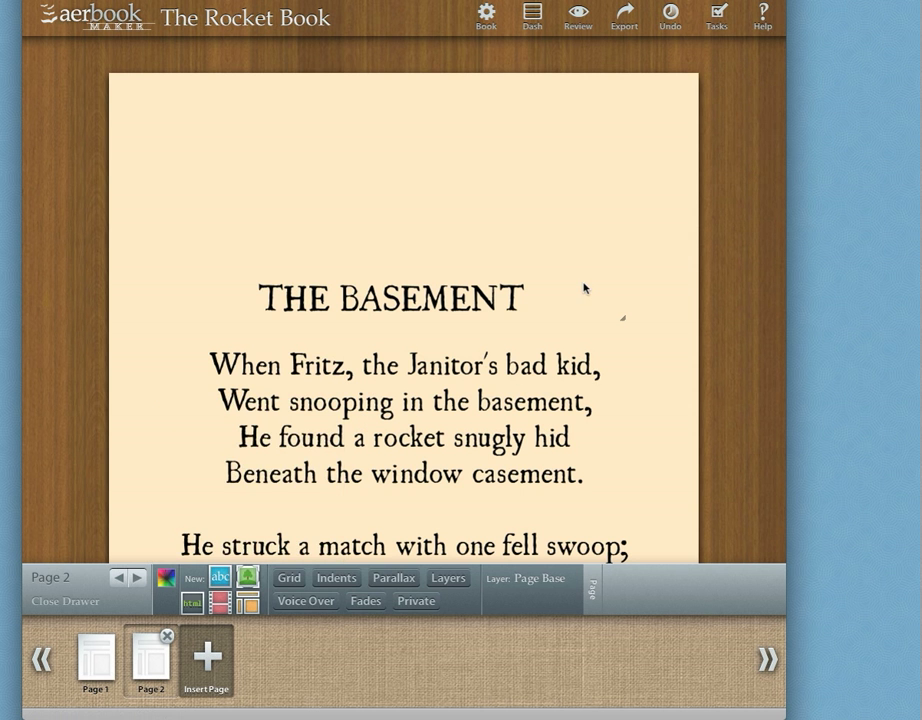
- Insert a new page after Page 2 based on the saved "Left Text Page" template
key("super+minus")
key("super+minus")
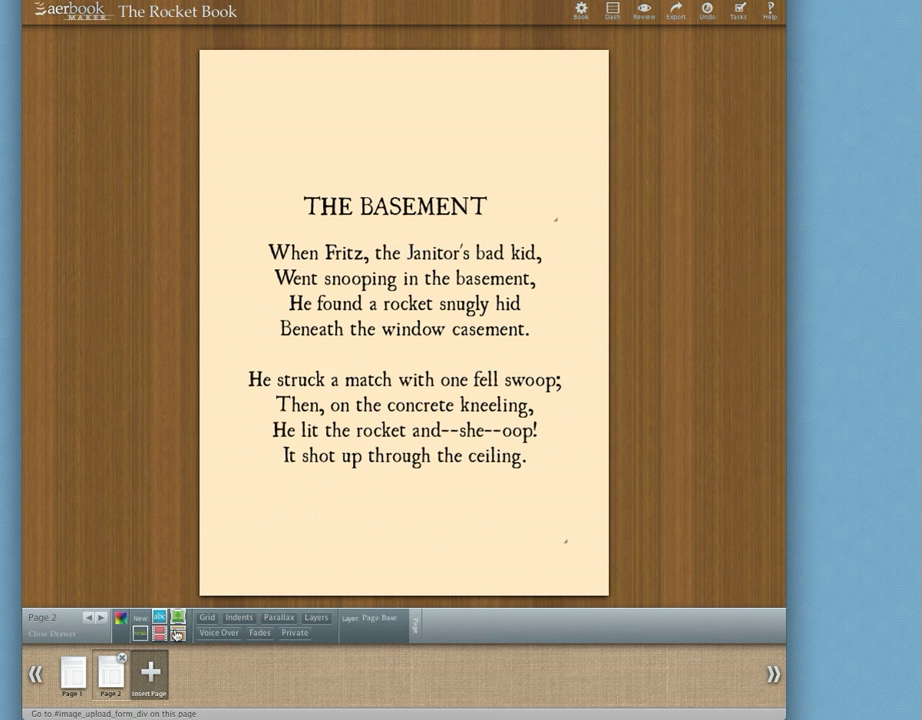
left_click(148, 672)
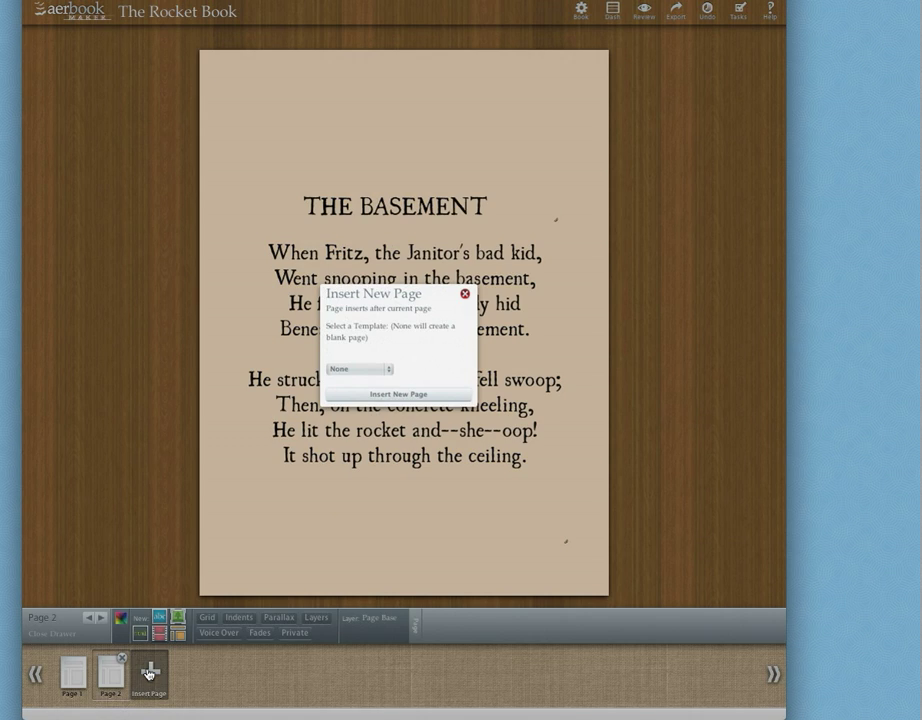
left_click(375, 369)
left_click(376, 380)
left_click(426, 395)
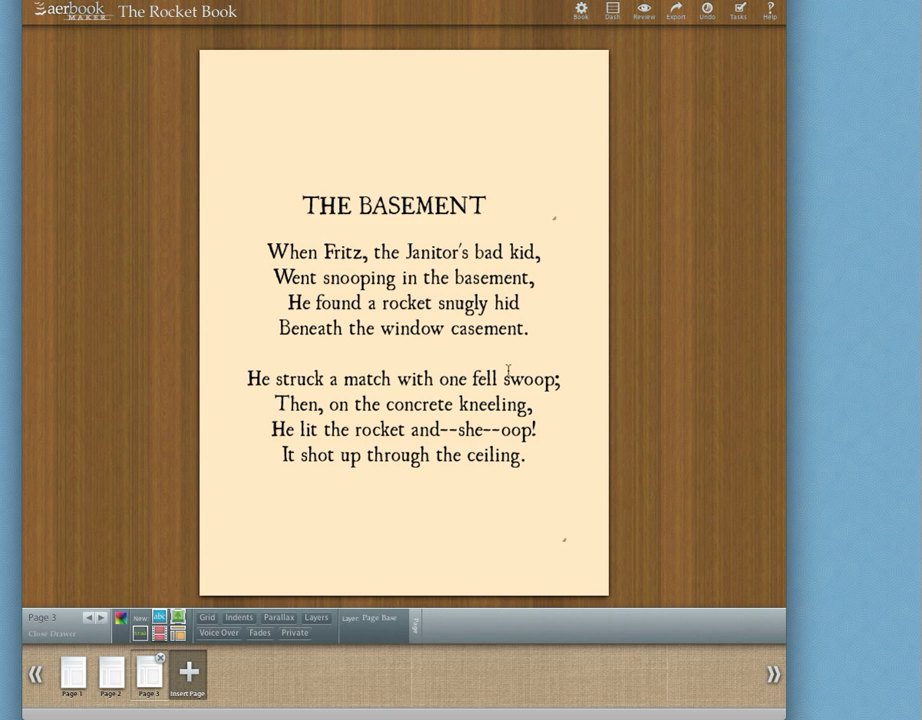
- Remove the poem and title text areas from Page 3, leaving only the coloured page background
left_click(458, 314)
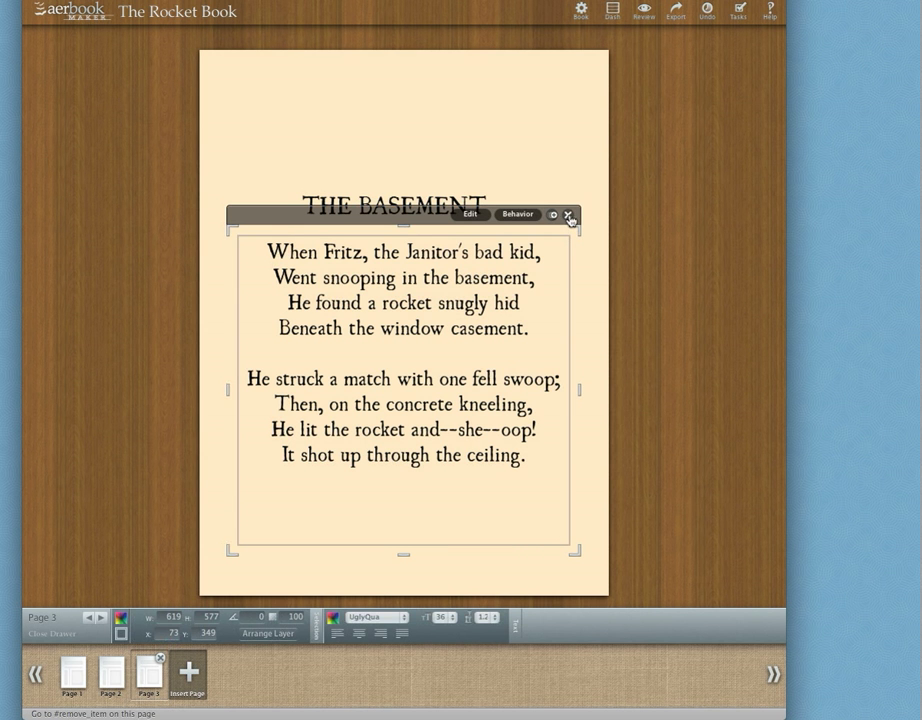
left_click(569, 216)
left_click(768, 173)
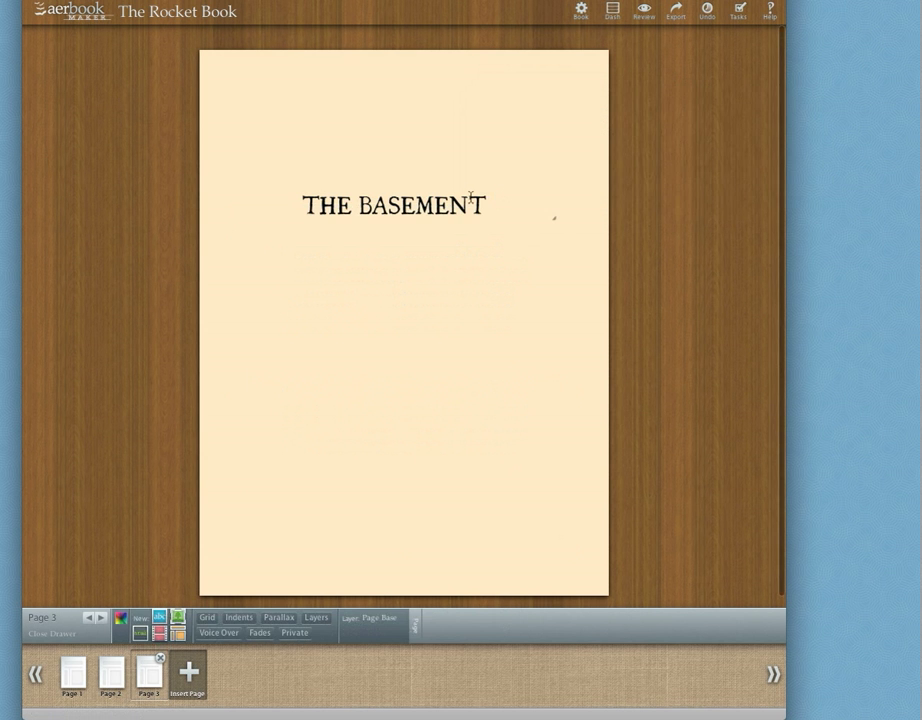
left_click(526, 197)
left_click(558, 167)
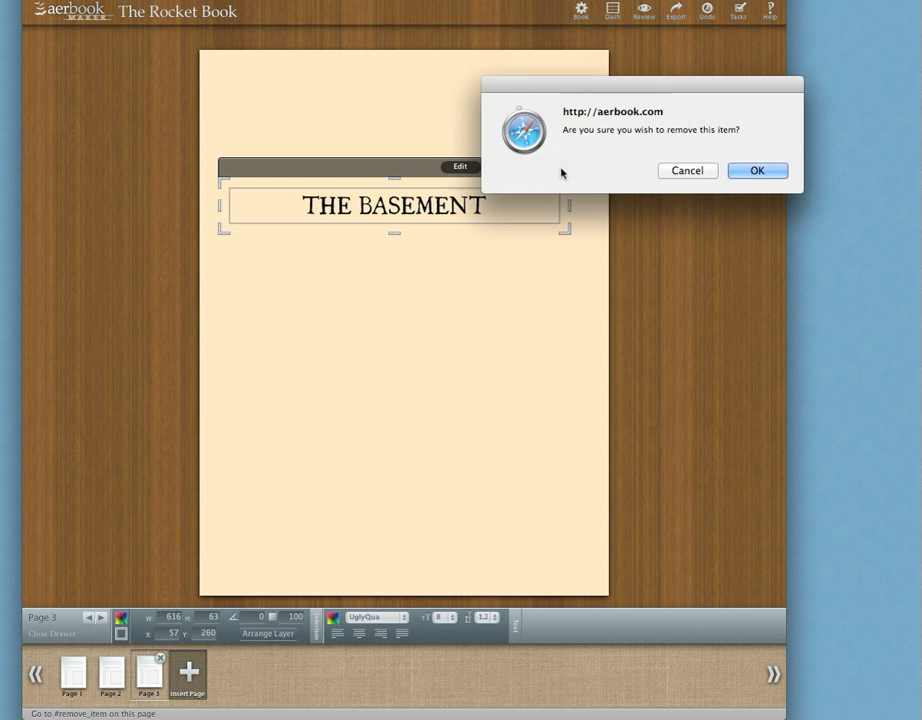
left_click(758, 171)
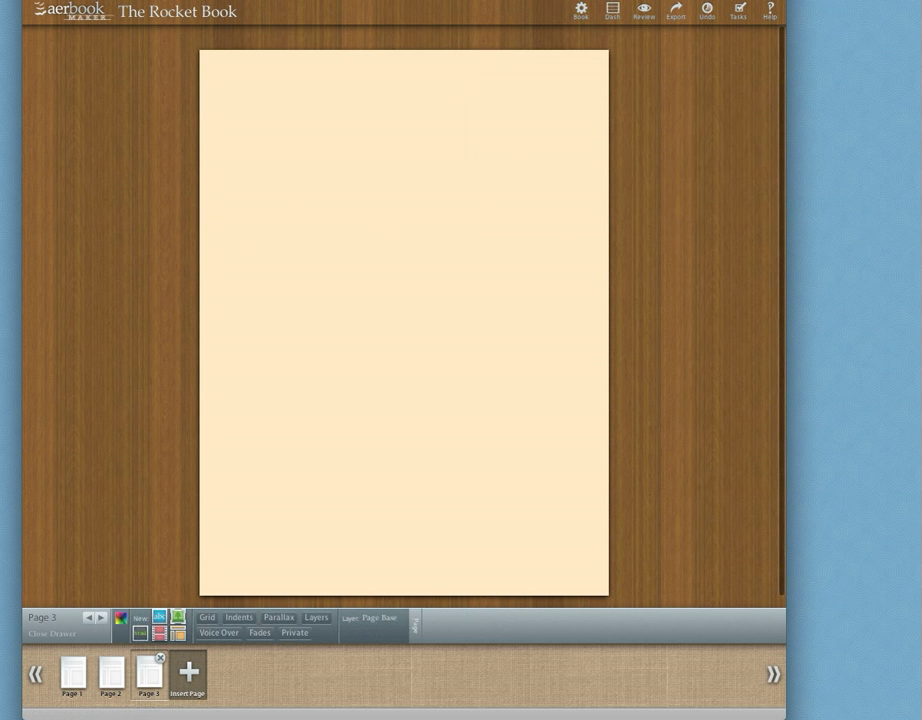
- Add 009_basement.png from the cropped images png folder to Page 3 and centre it at about X 37, Y 81
left_click(134, 718)
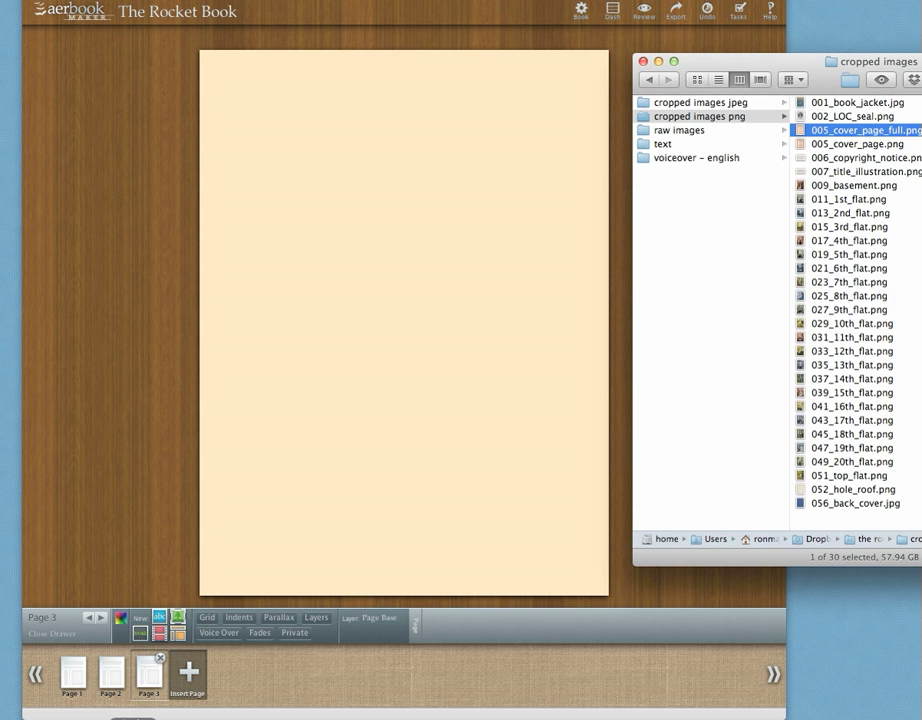
left_click(872, 187)
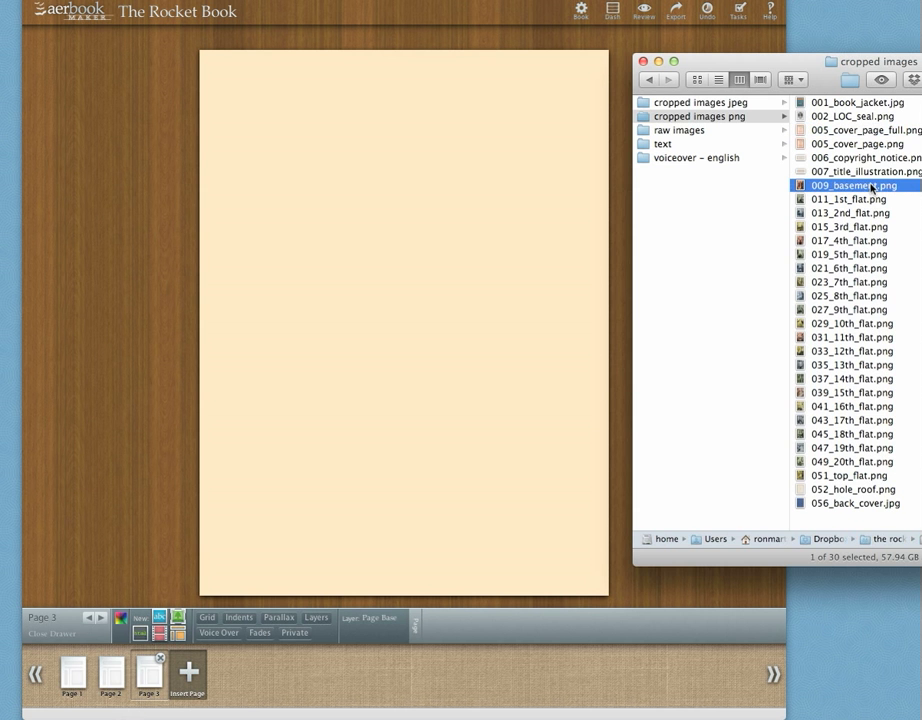
left_click_drag(872, 187, 432, 243)
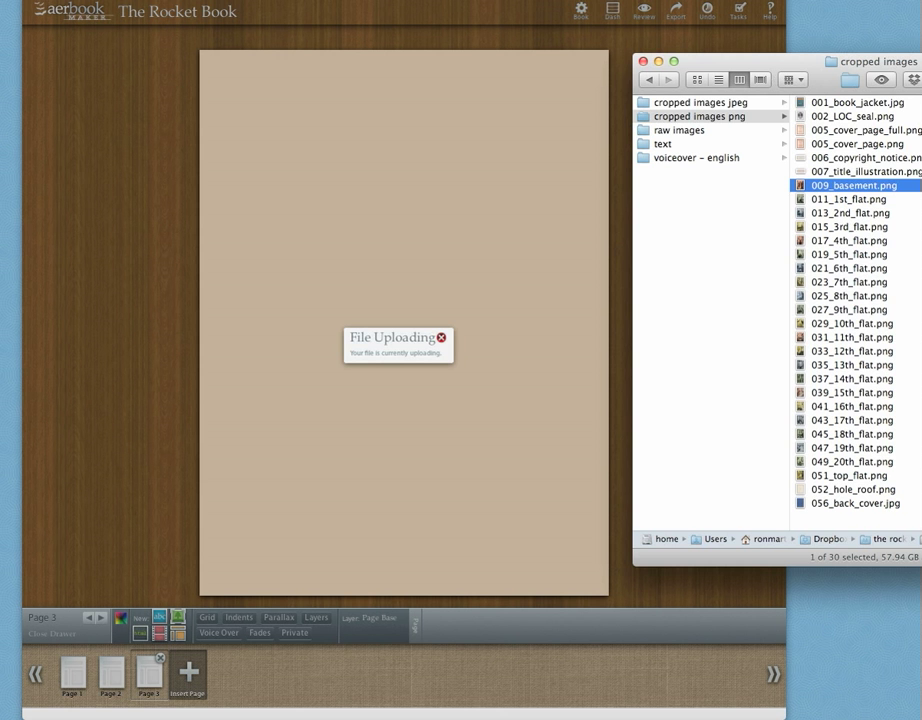
key("super+h")
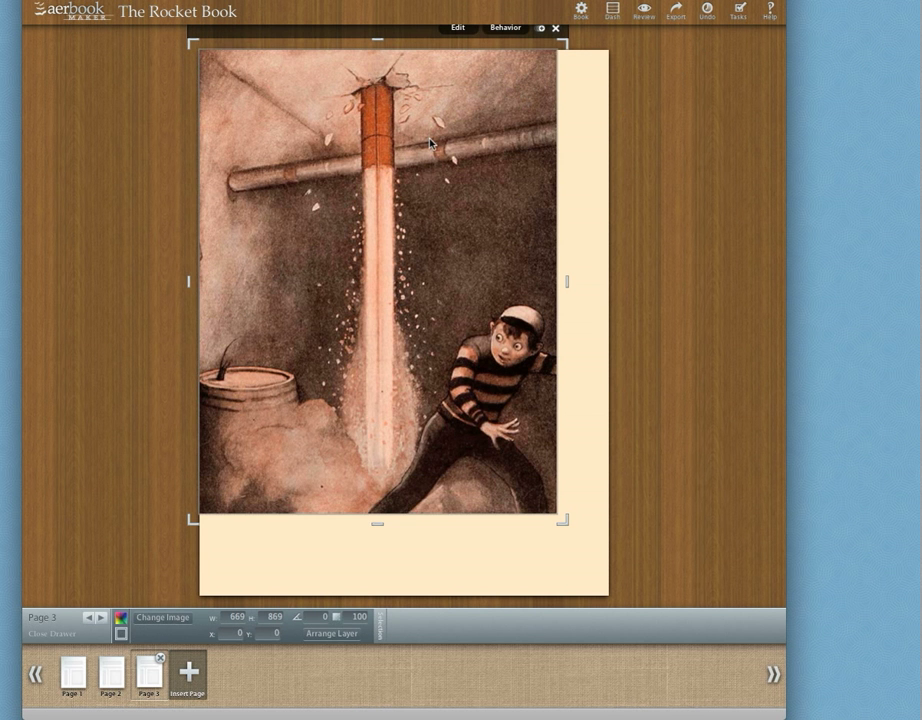
left_click_drag(430, 143, 449, 190)
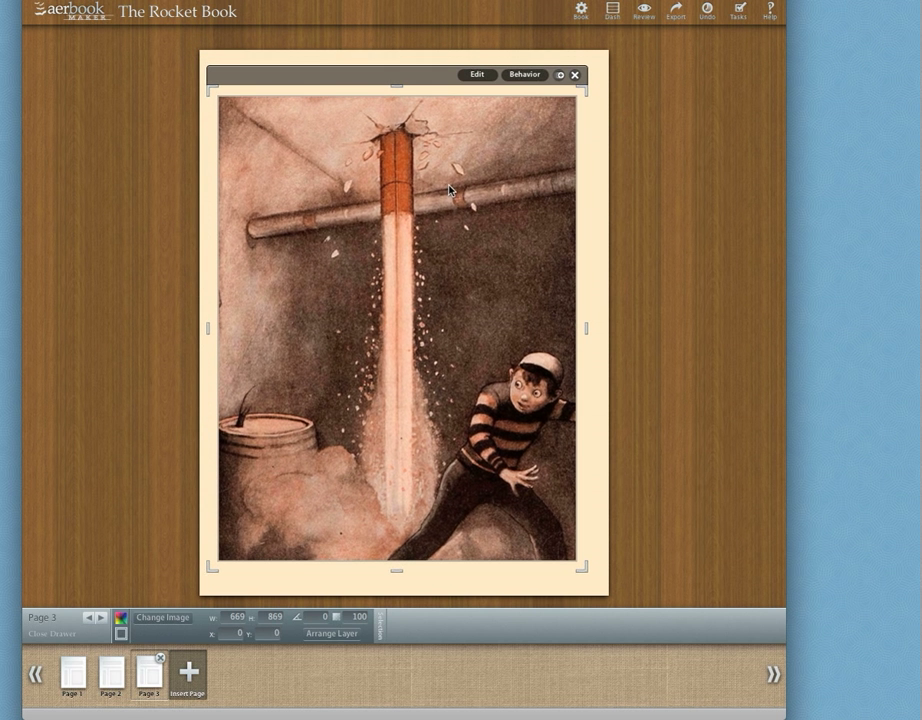
left_click_drag(323, 200, 324, 196)
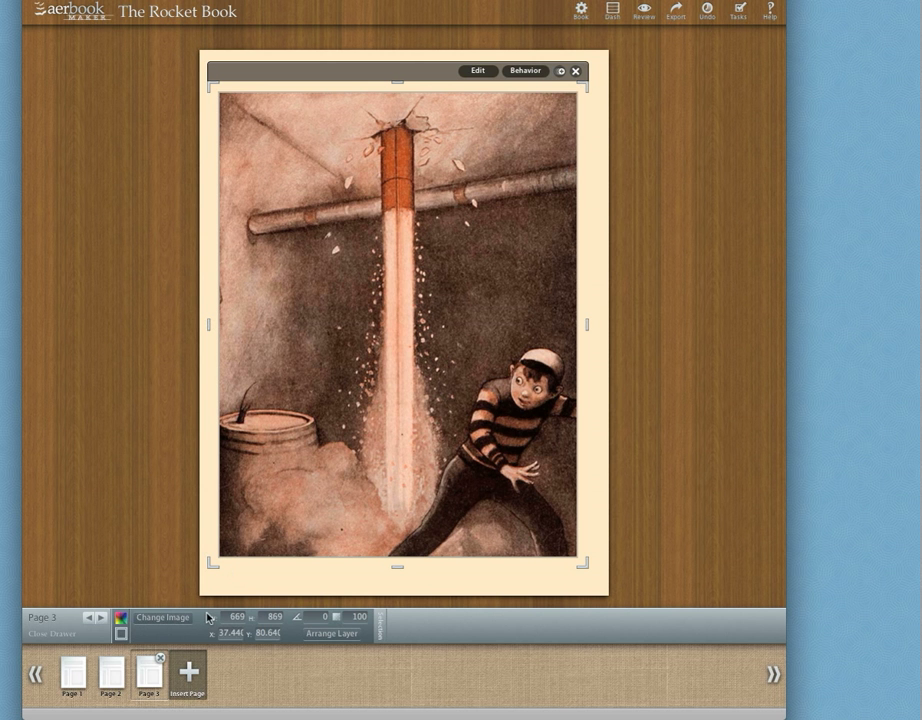
- Give the basement illustration a solid frame with a width of 12
left_click(121, 632)
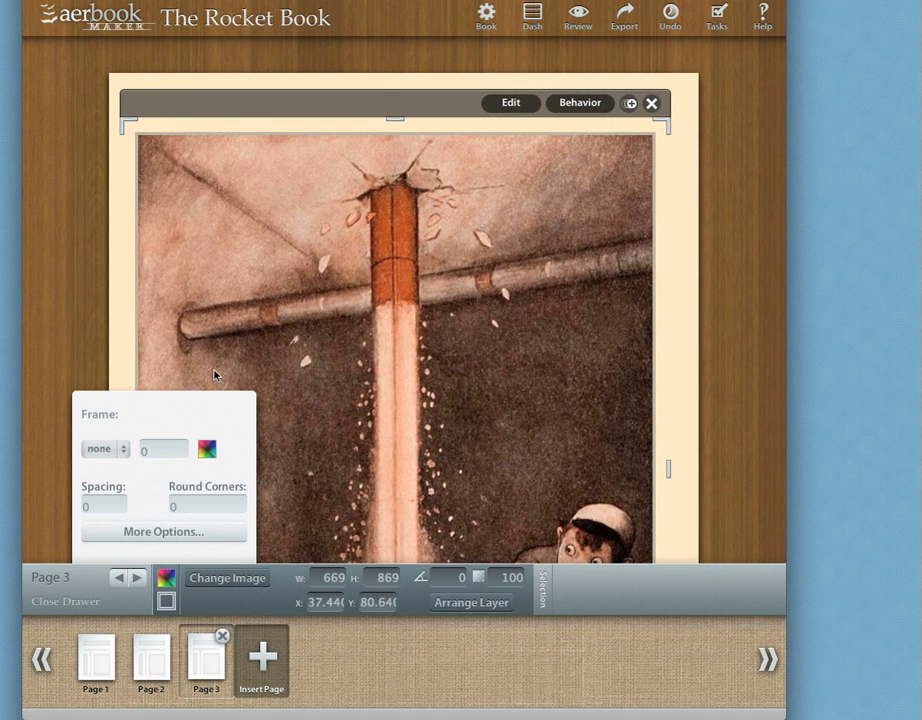
left_click(103, 449)
left_click(129, 494)
left_click(168, 449)
type("12")
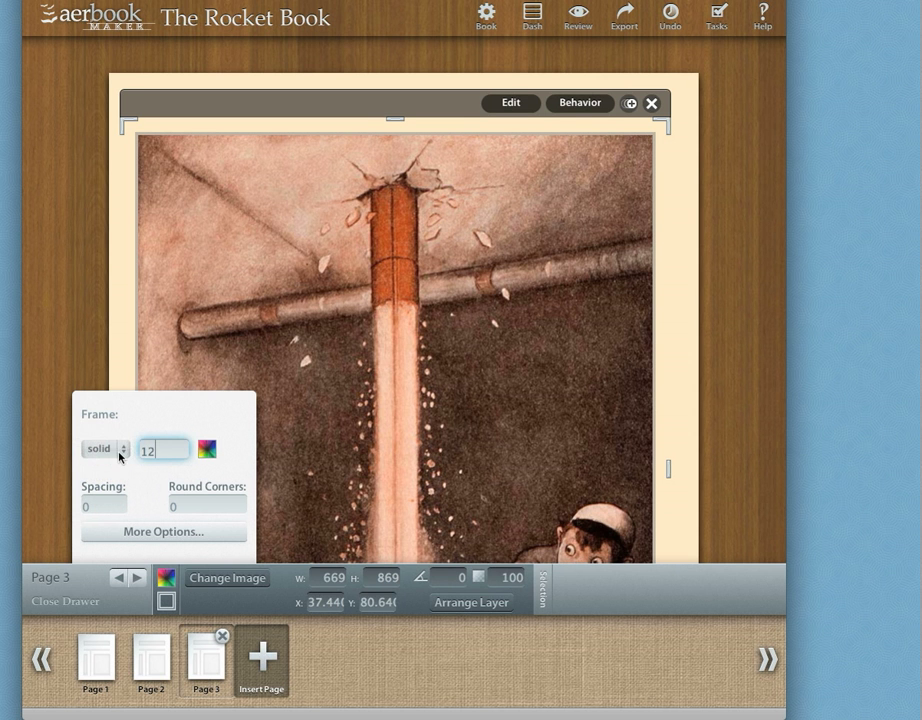
key("Tab")
- Colour the illustration's frame off-white using a swatch from the additional Paper palette
left_click(208, 451)
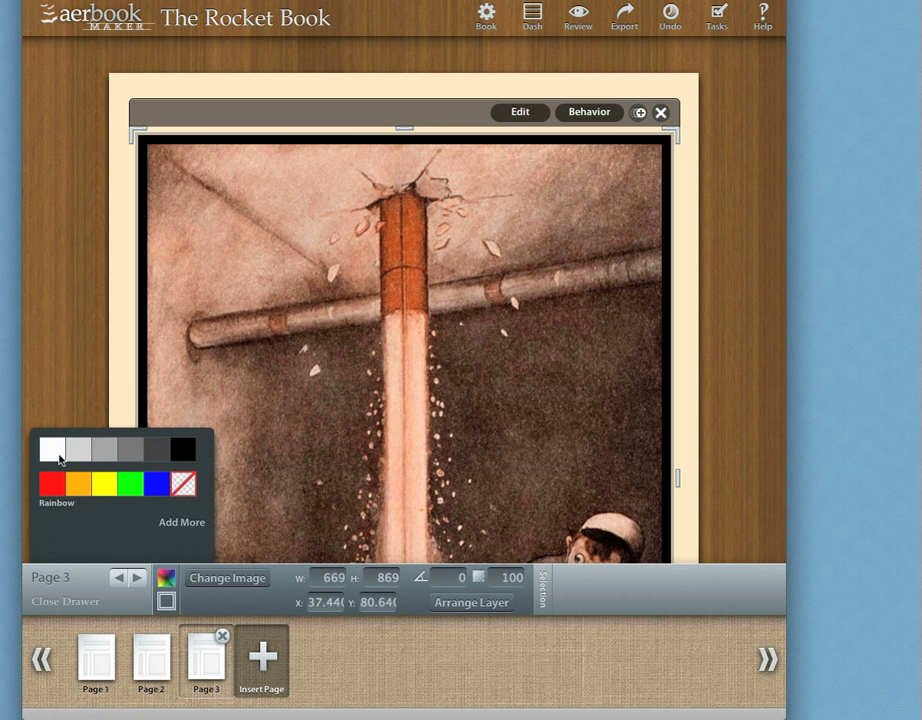
left_click(56, 455)
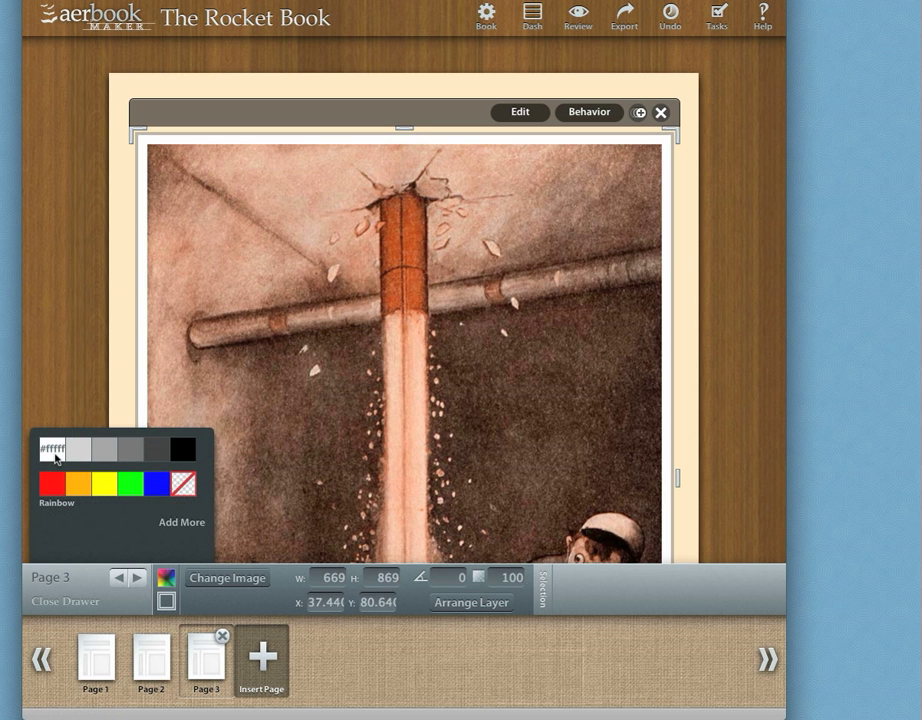
left_click(183, 522)
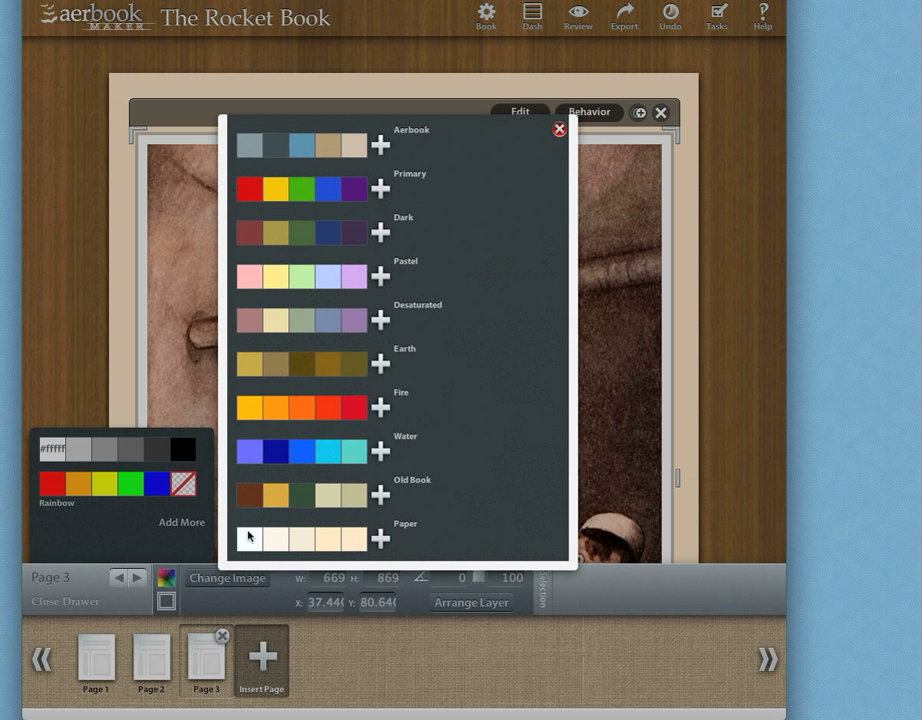
left_click(560, 132)
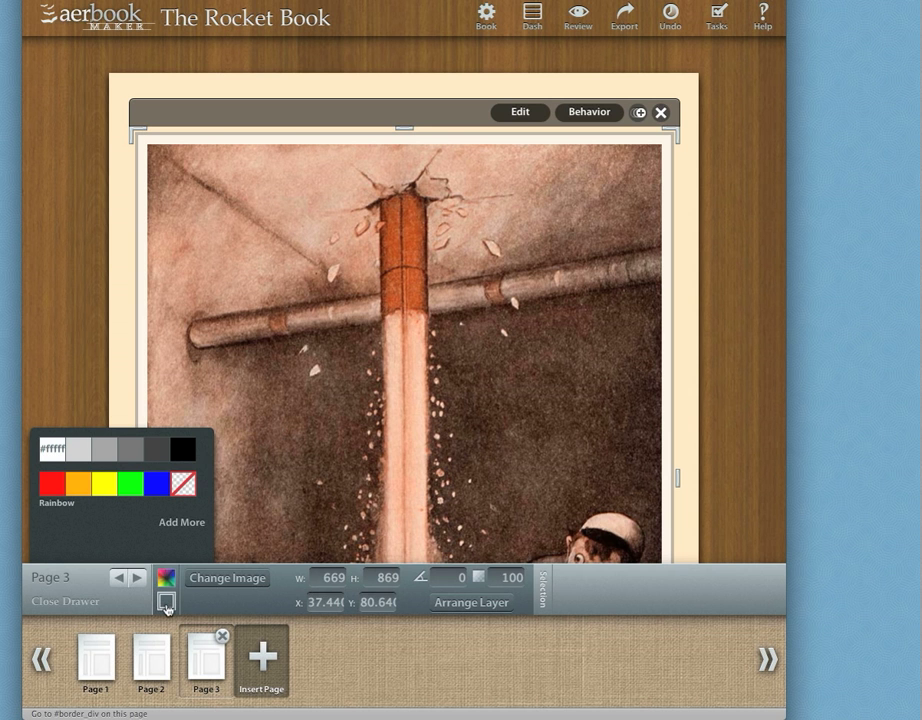
- Set the round corners of the illustration's frame to 4
left_click(166, 605)
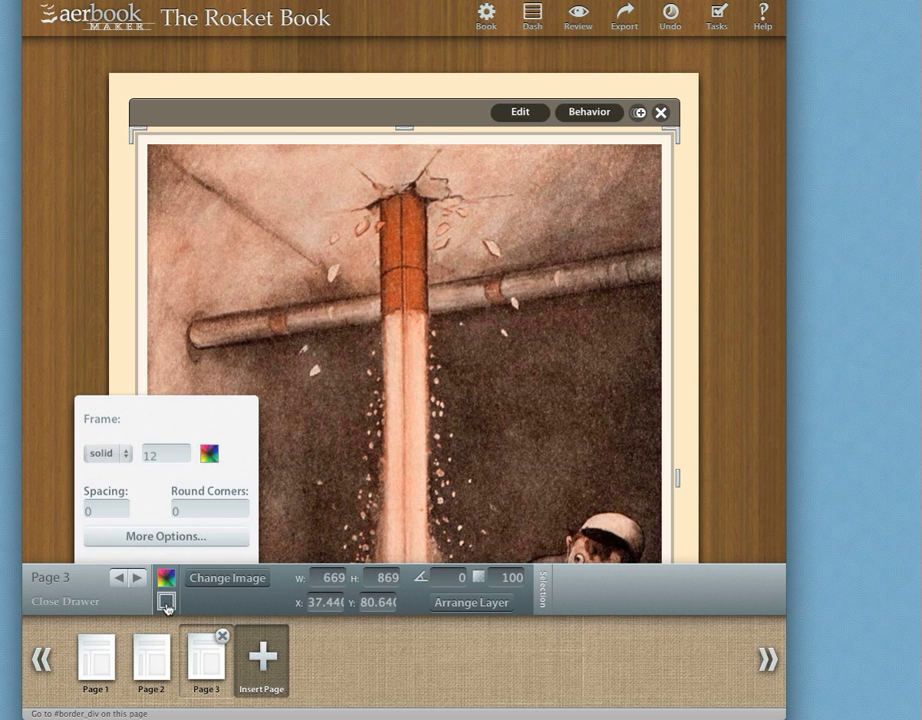
left_click(186, 507)
type("4")
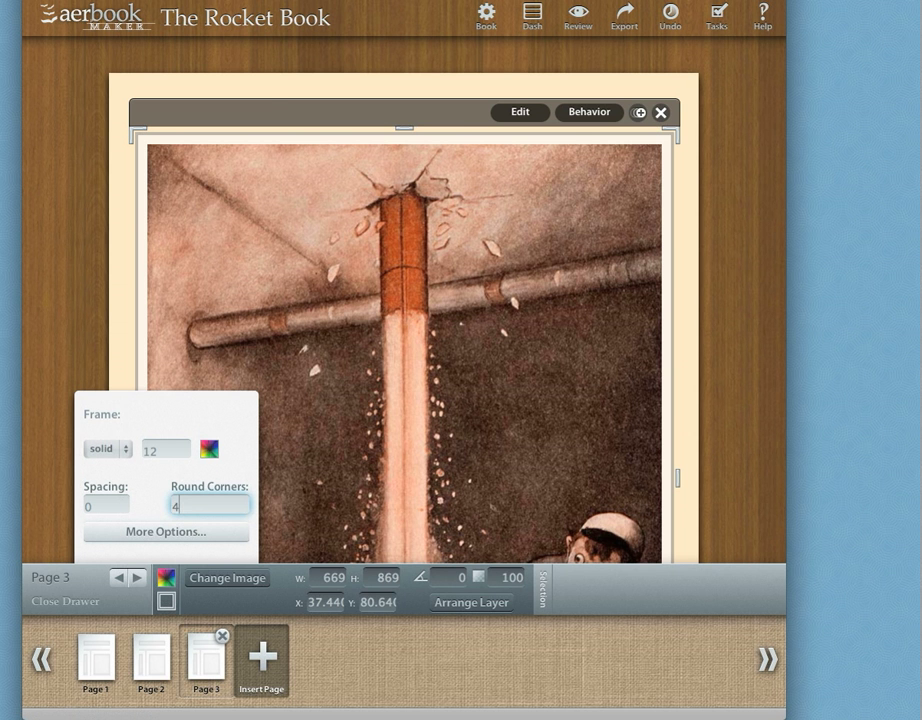
key("Return")
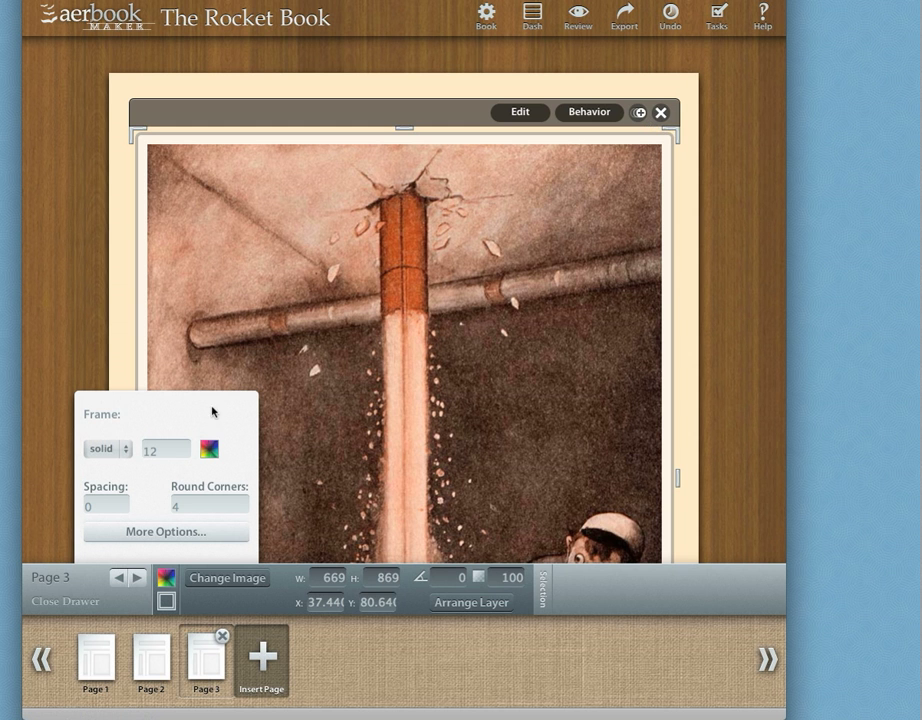
- Examine the Advanced Border Options for all sides and for individual sides, and close them without applying anything
left_click(196, 536)
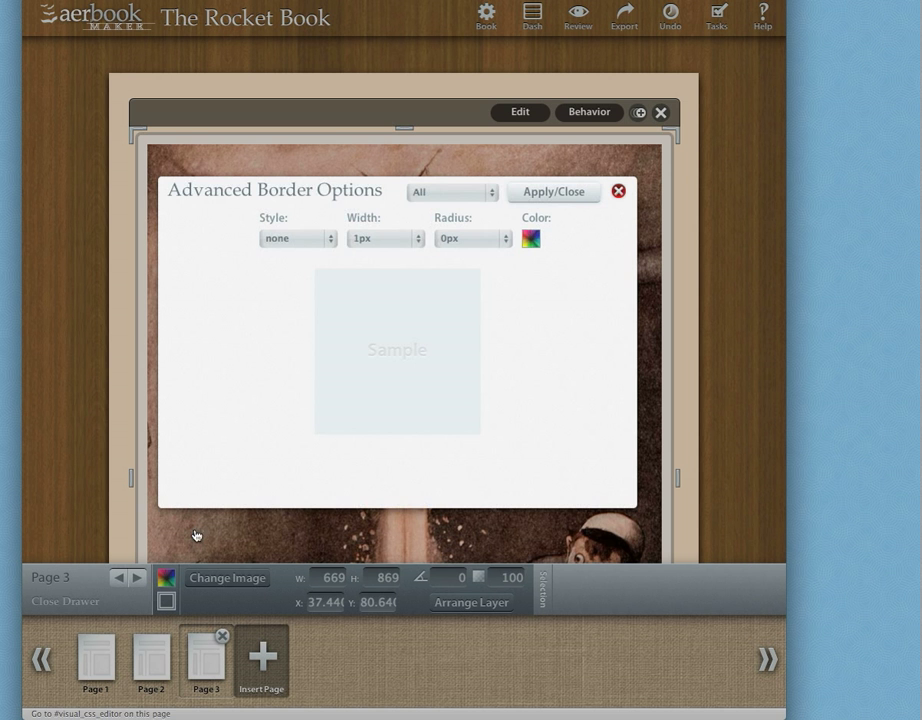
left_click(285, 241)
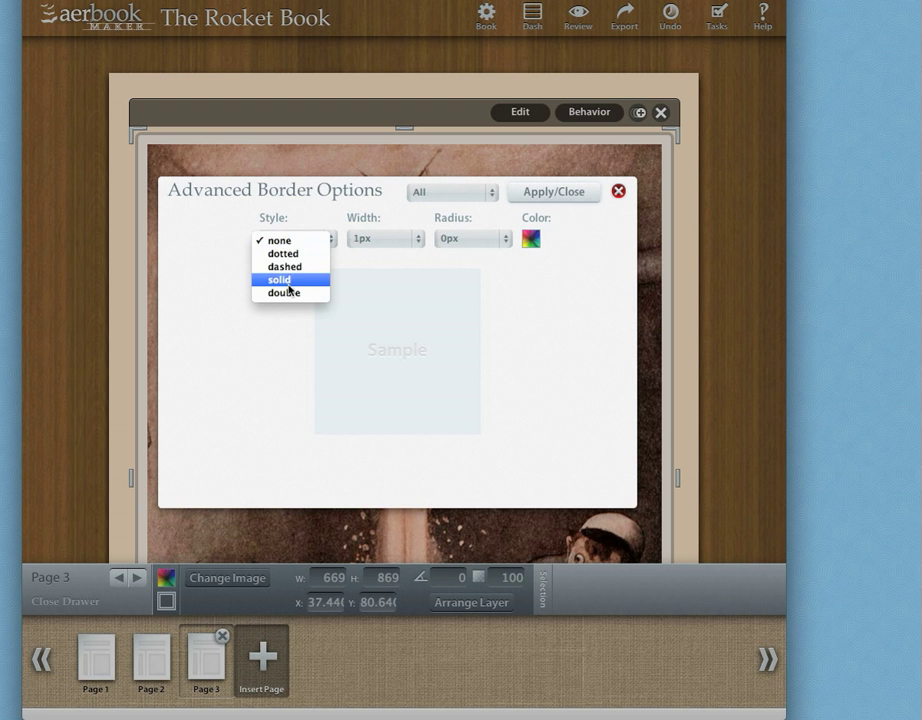
left_click(294, 228)
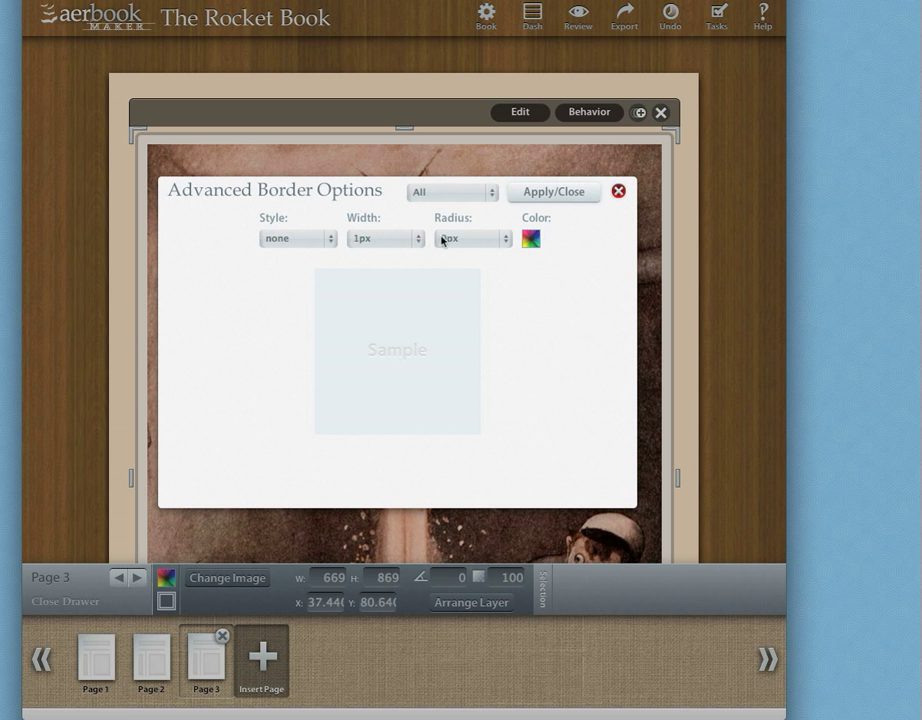
left_click(475, 192)
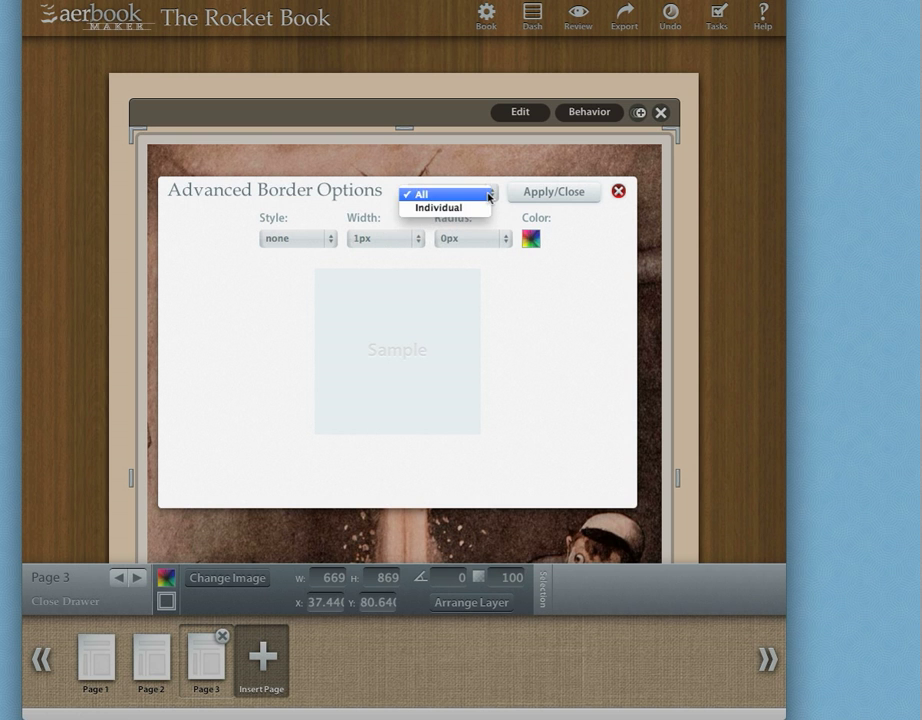
left_click(485, 208)
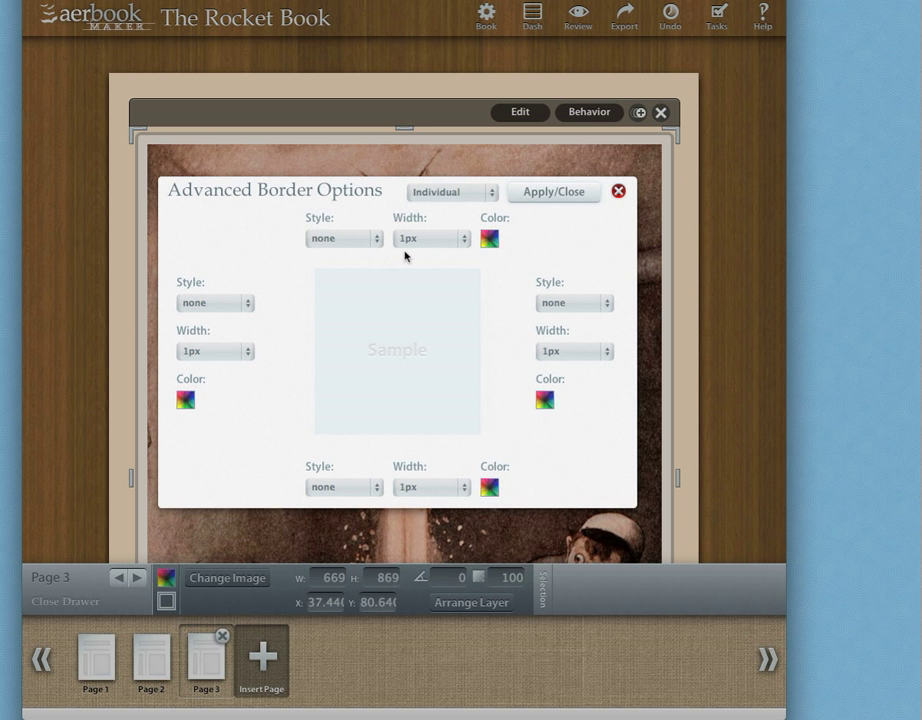
left_click(618, 192)
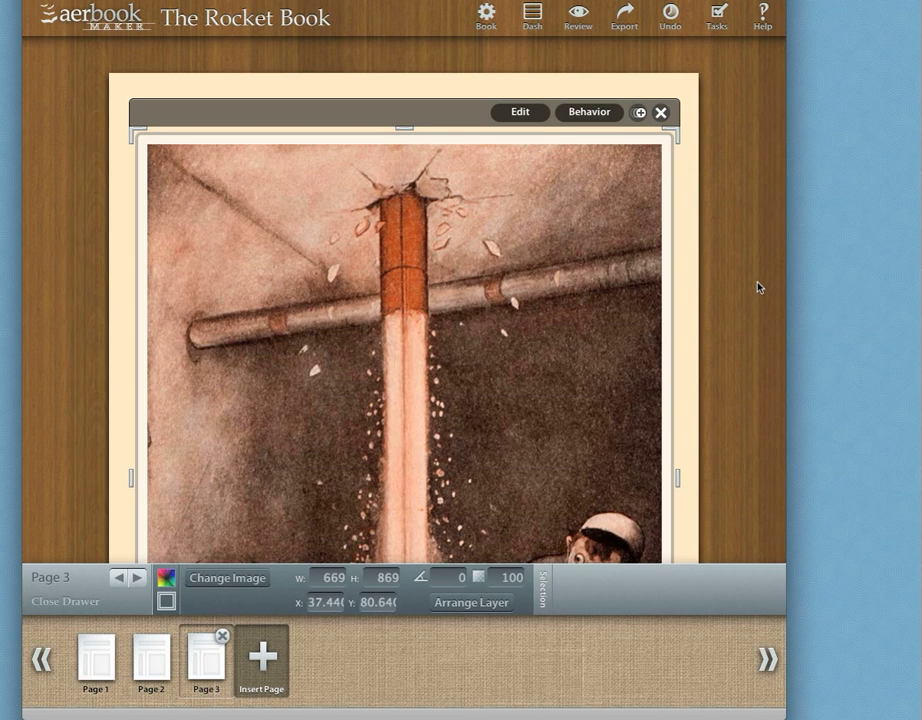
- Nudge the framed illustration up to about X 36, Y 67 on Page 3 and deselect it
key("ctrl+minus")
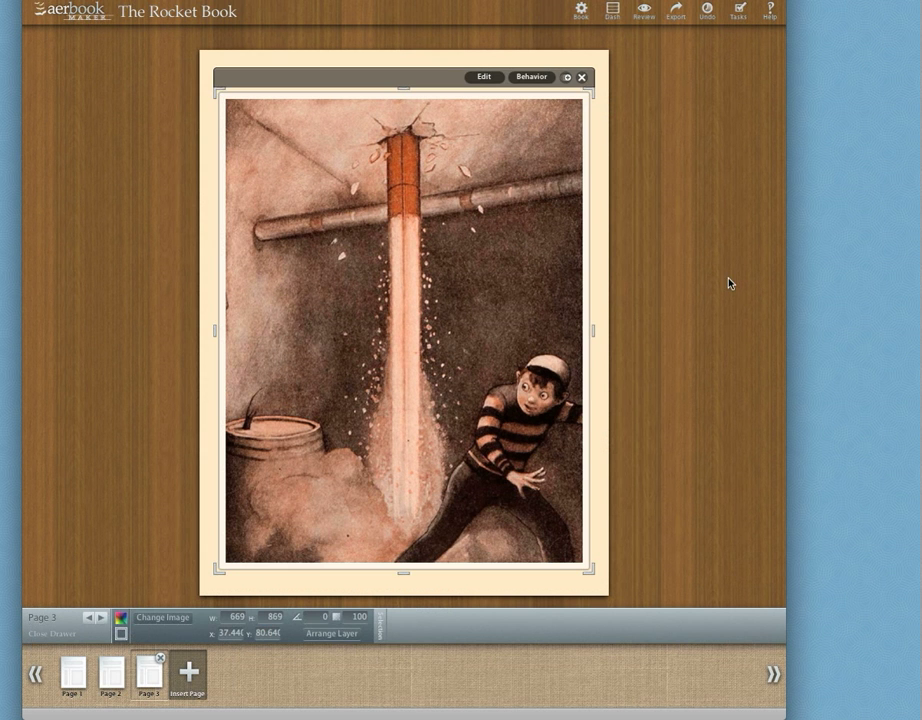
left_click(727, 282)
left_click_drag(478, 334, 478, 327)
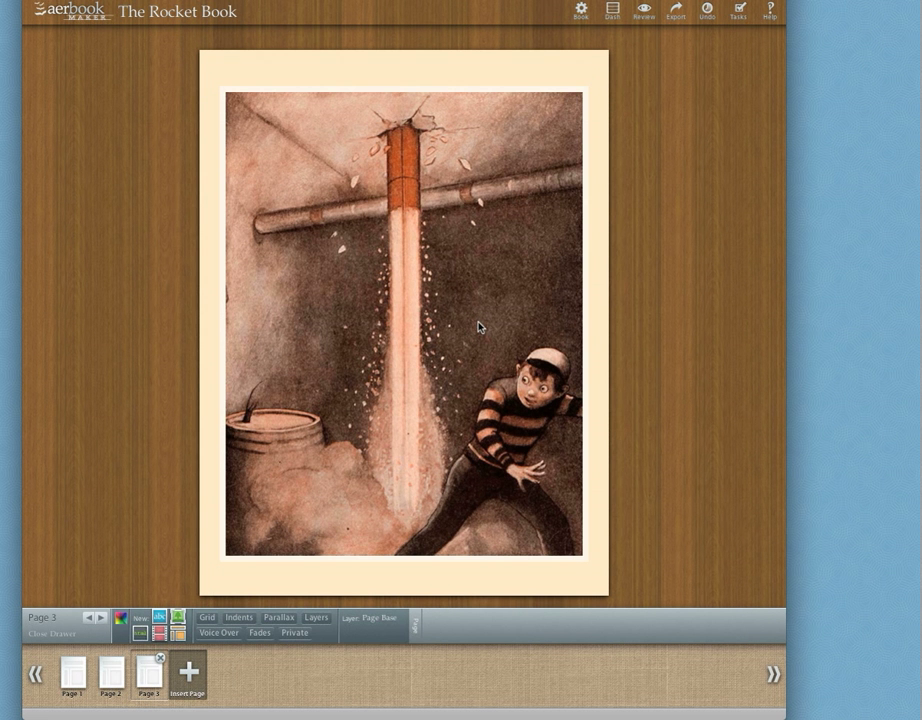
left_click(478, 327)
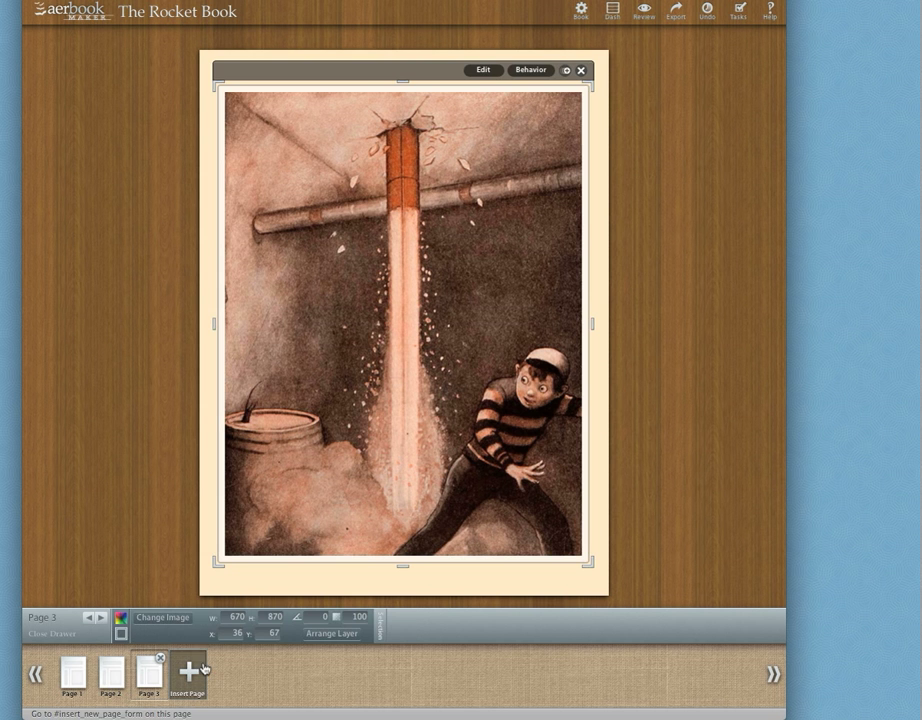
left_click(153, 512)
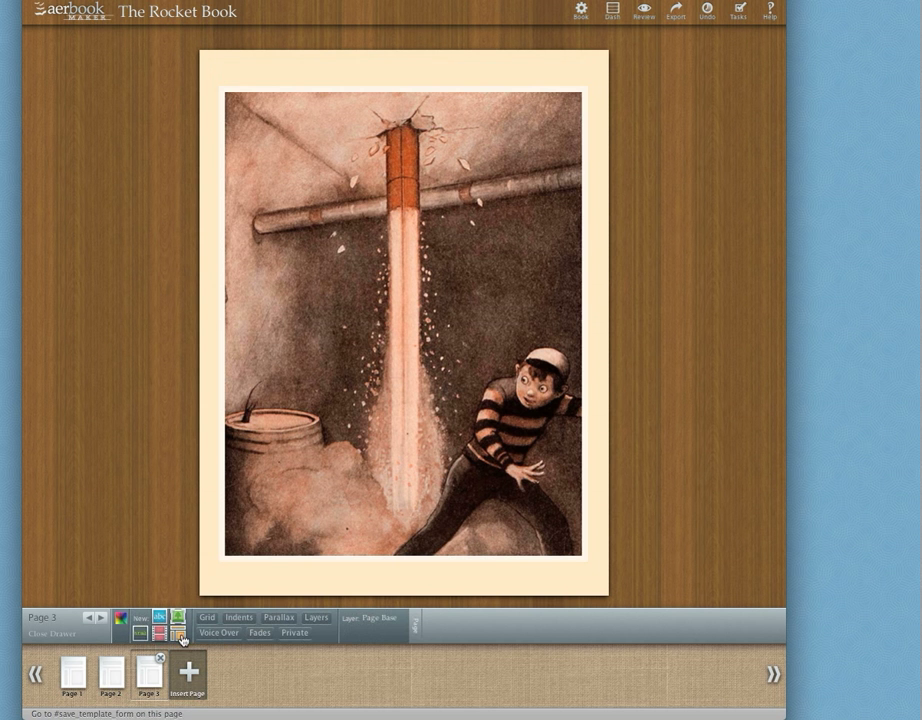
- Save Page 3 as a page template named "Illustration"
left_click(179, 634)
left_click(179, 578)
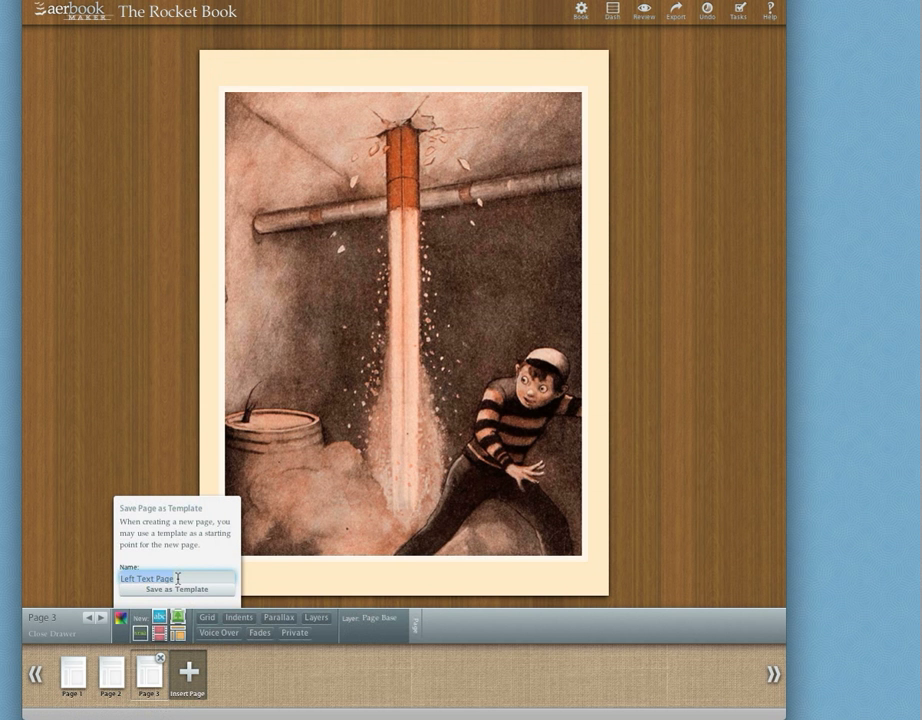
type("Illustration")
left_click(201, 592)
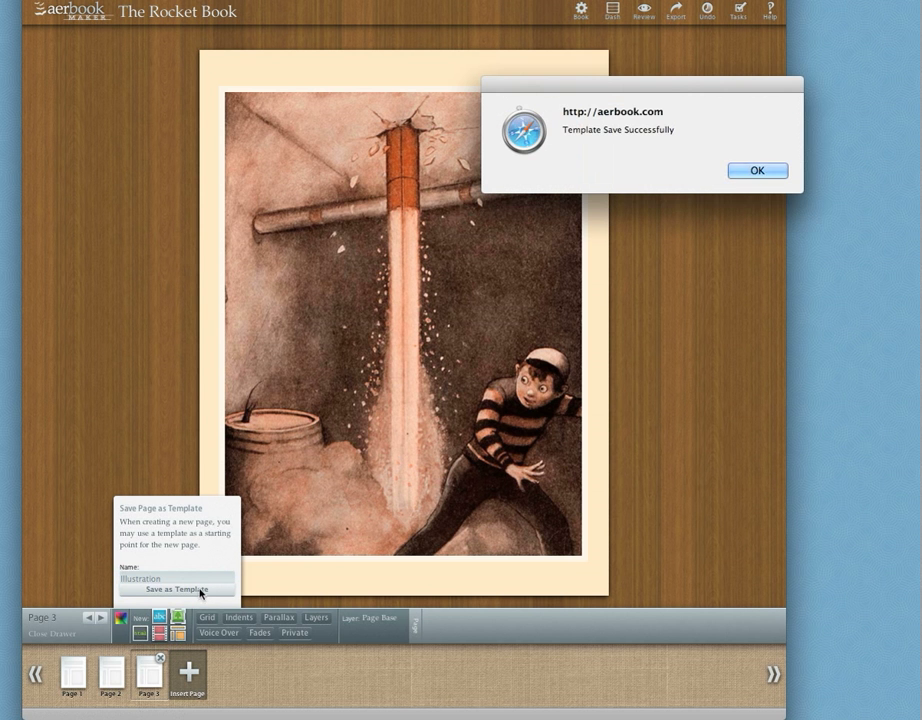
left_click(757, 170)
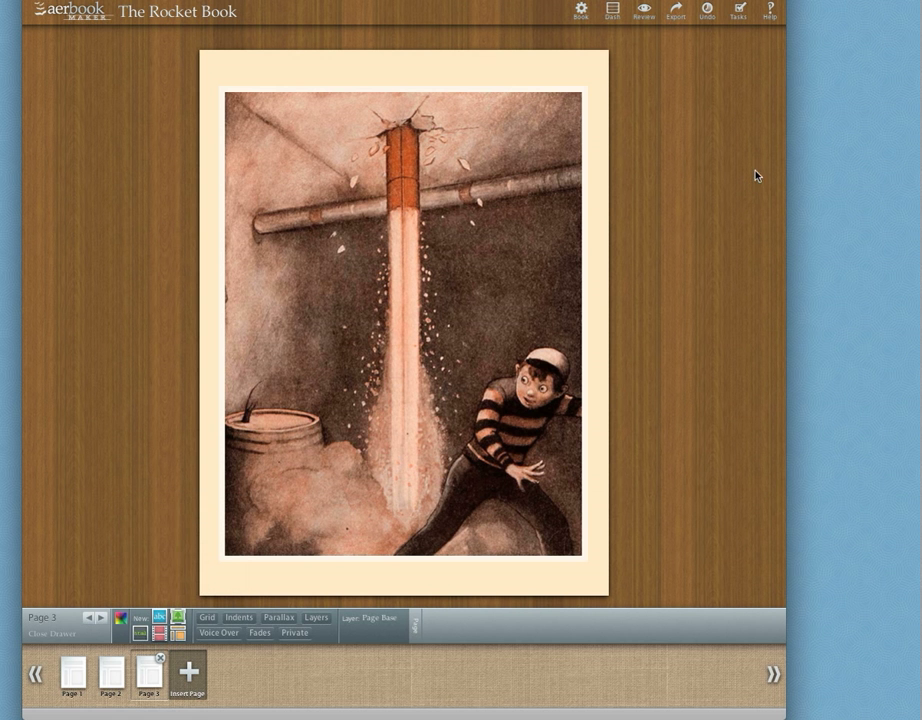
- Insert a new page after Page 3 based on the "Left Text Page" template
left_click(188, 672)
left_click(360, 370)
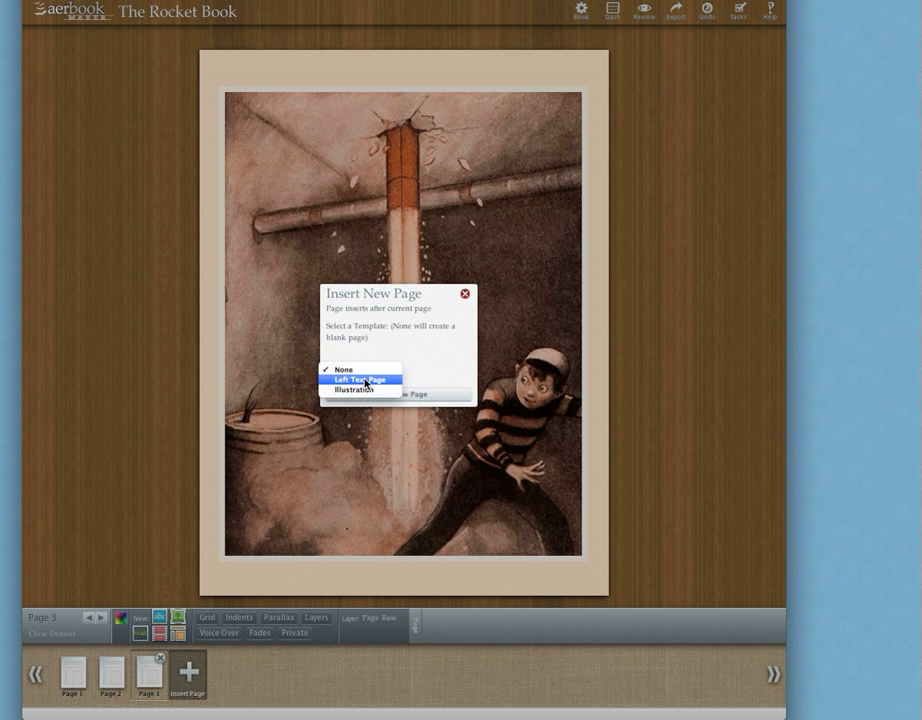
left_click(366, 381)
left_click(432, 395)
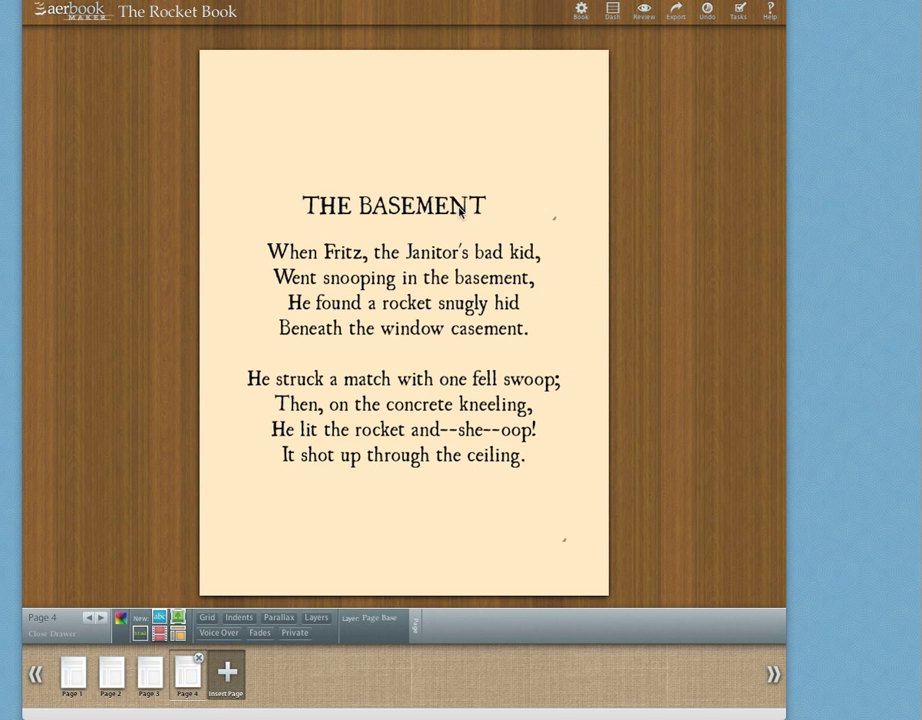
- Replace the title on Page 4 with "FIRST FLAT" and save the text
double_click(440, 205)
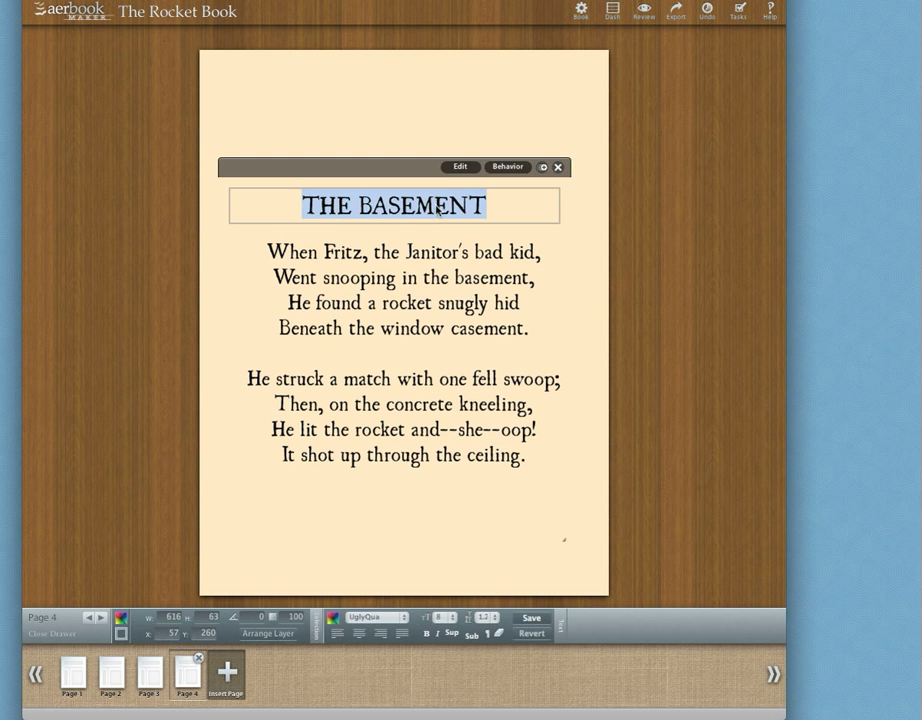
type("FIRST FLAT")
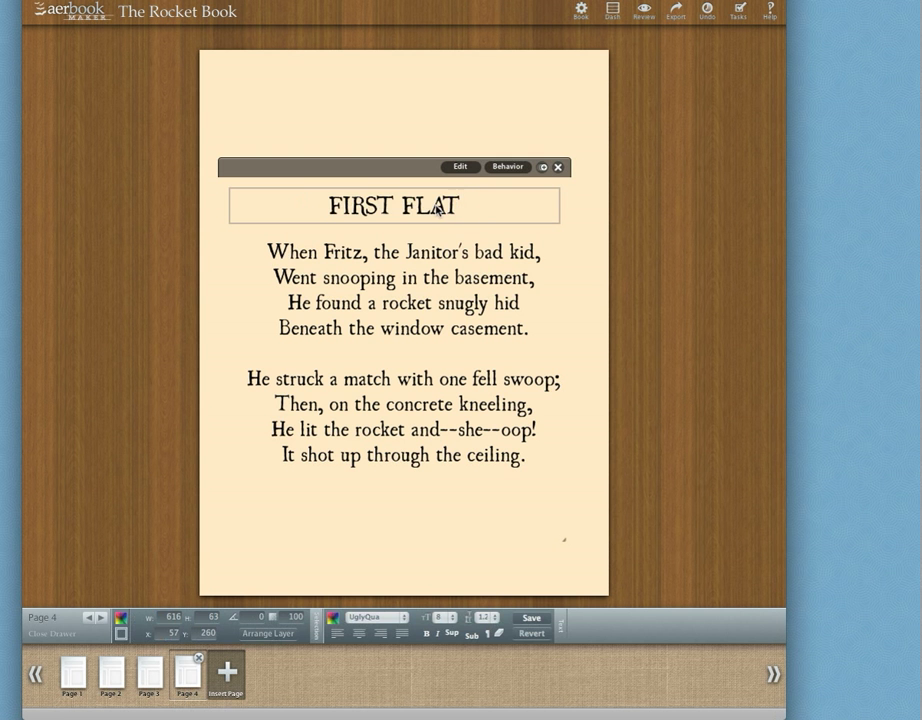
left_click(531, 617)
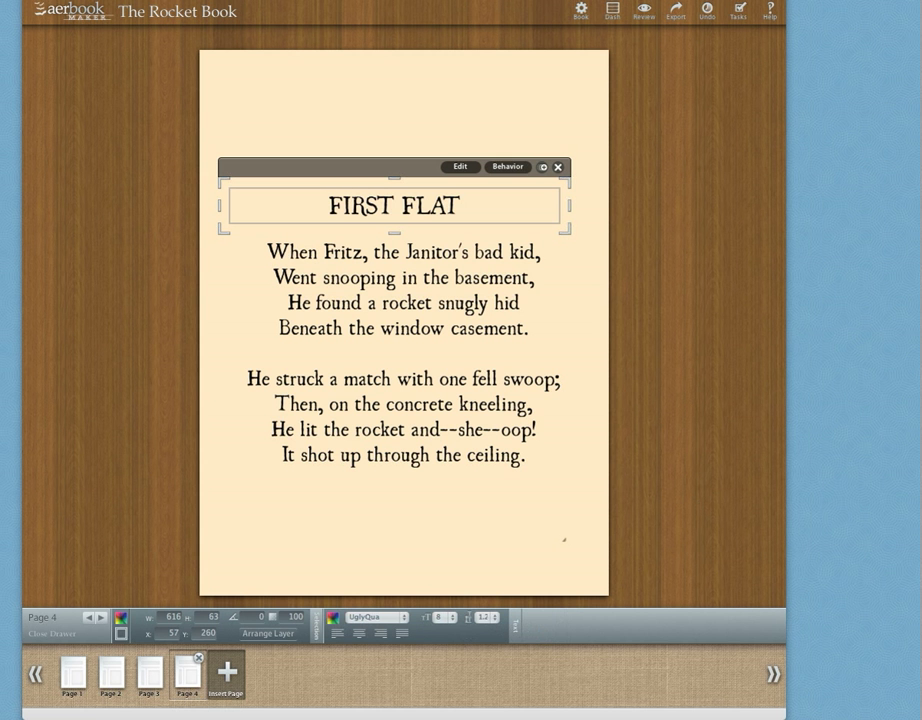
- Replace the poem body on Page 4 with the two verses beginning "The Steiners on the floor above" and save the text
left_click(423, 408)
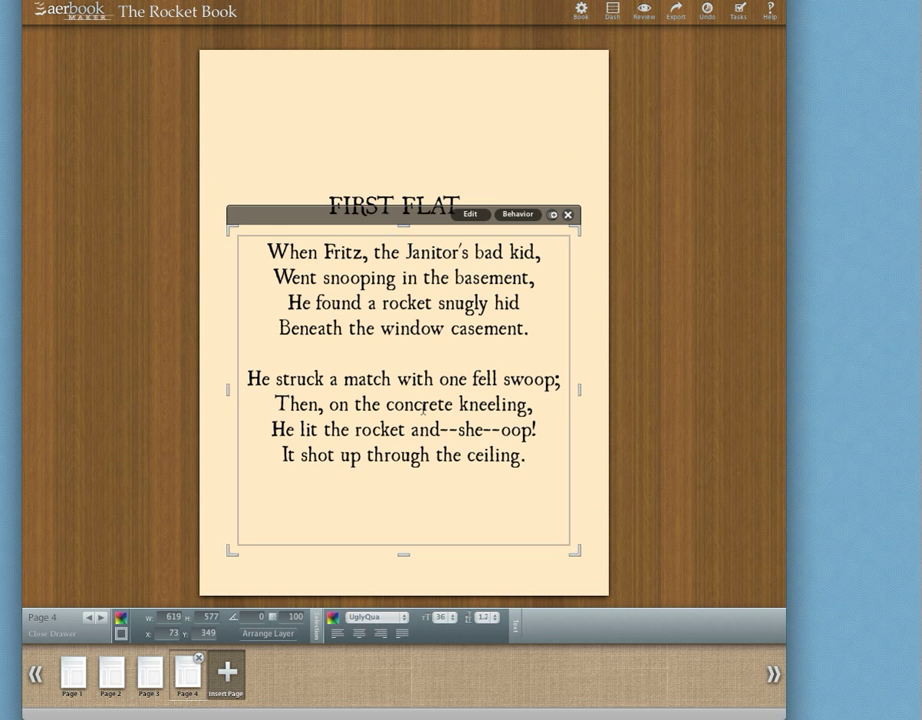
triple_click(423, 408)
key("ctrl+a")
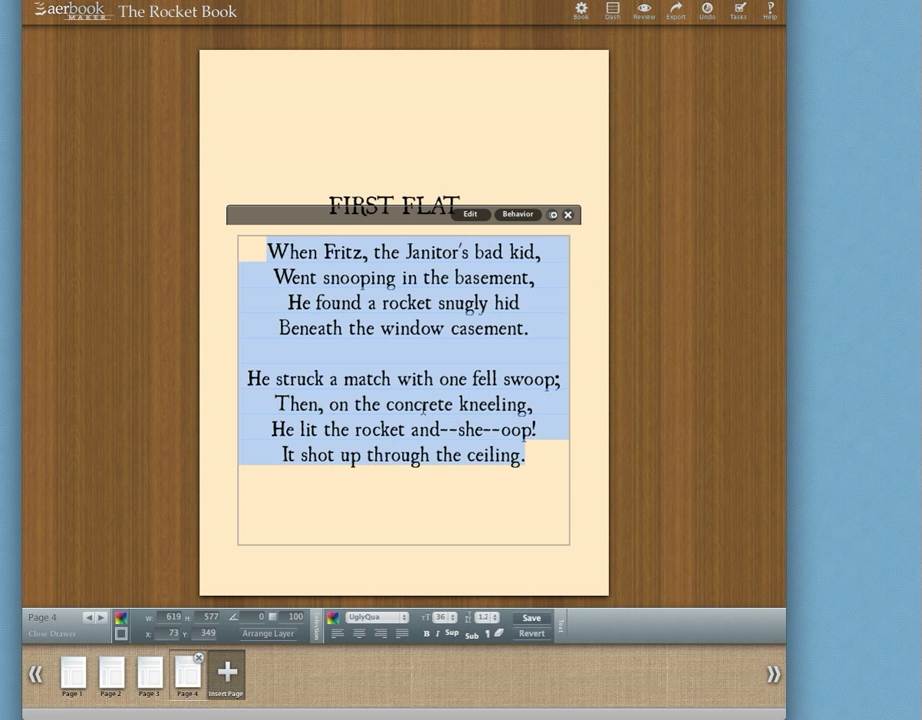
type("The Steiners on the floor above Of breakfast were partaking; Crash! came the rocket, unannounced, And set them all a-quaking!  It smote a catsup bottle, fair, And bang! the thing exploded! And now these people all declare That catsup flask was loaded.")
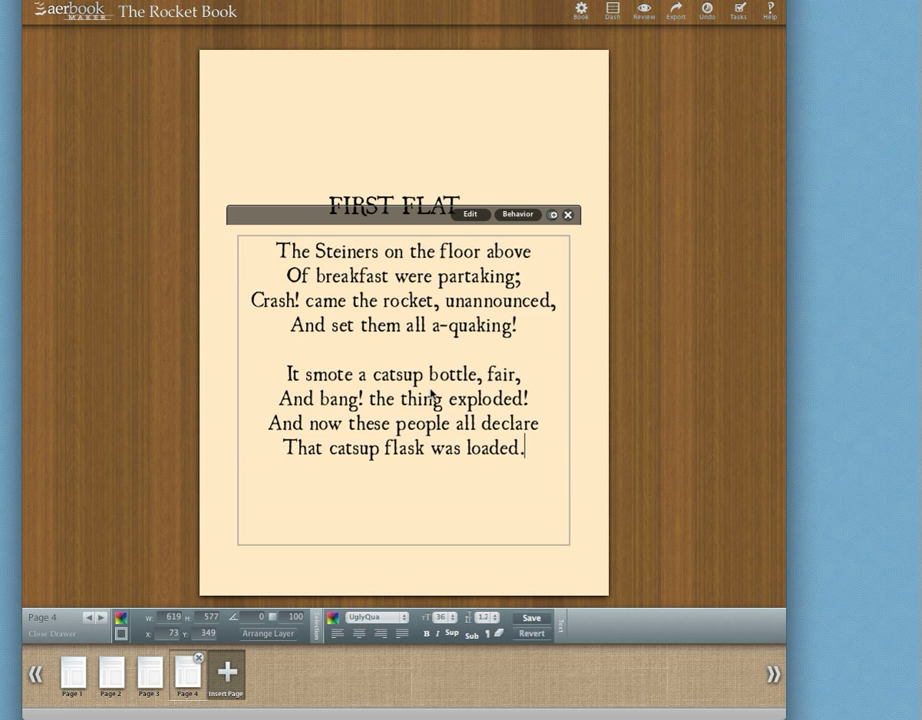
left_click(531, 617)
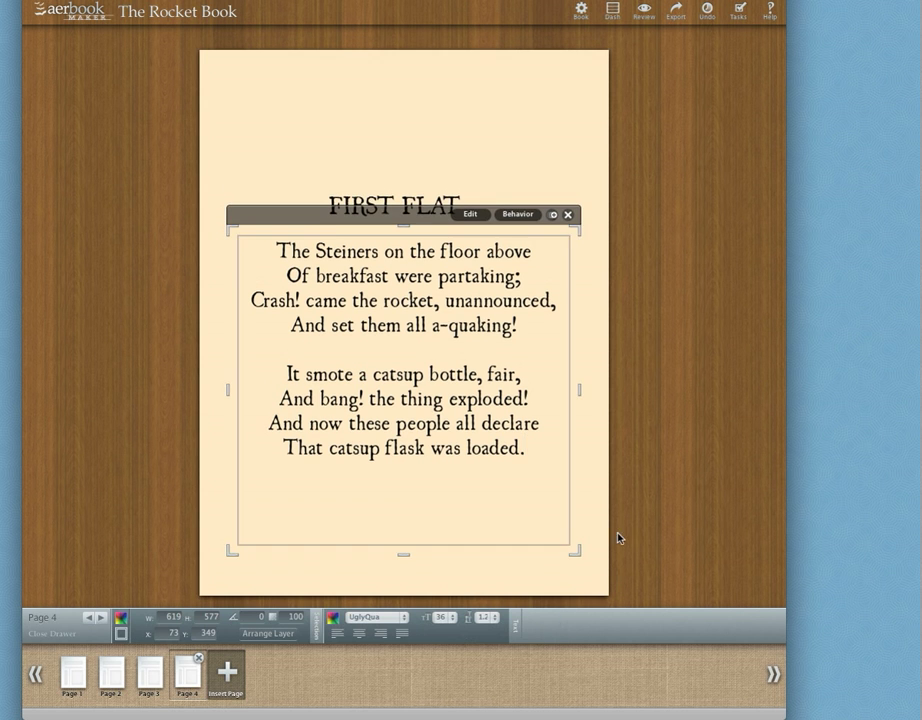
left_click(700, 462)
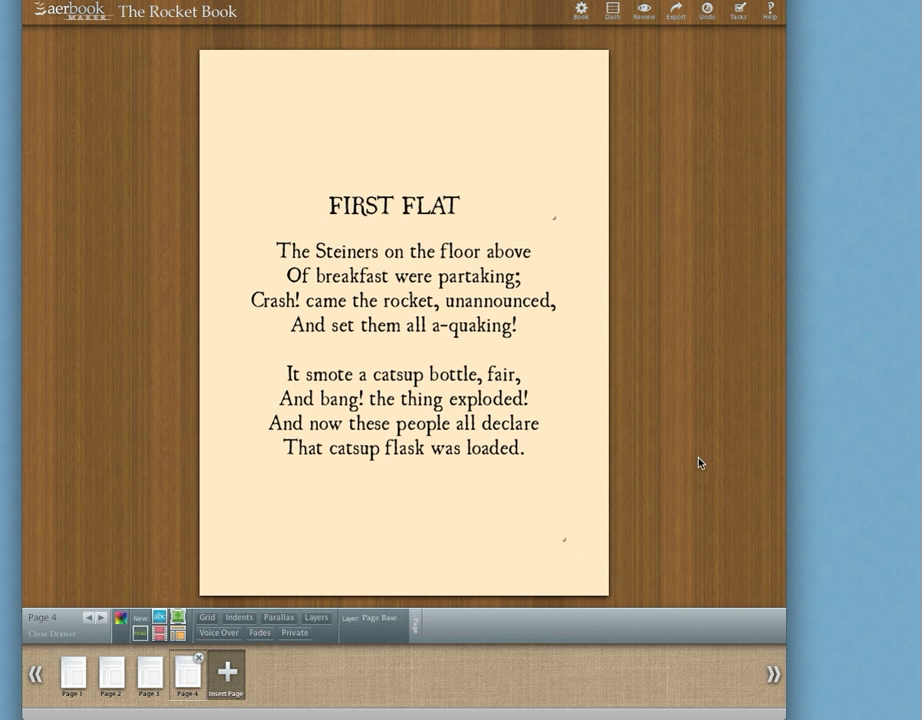
- Insert a new page after Page 4 based on the "Illustration" template
left_click(226, 676)
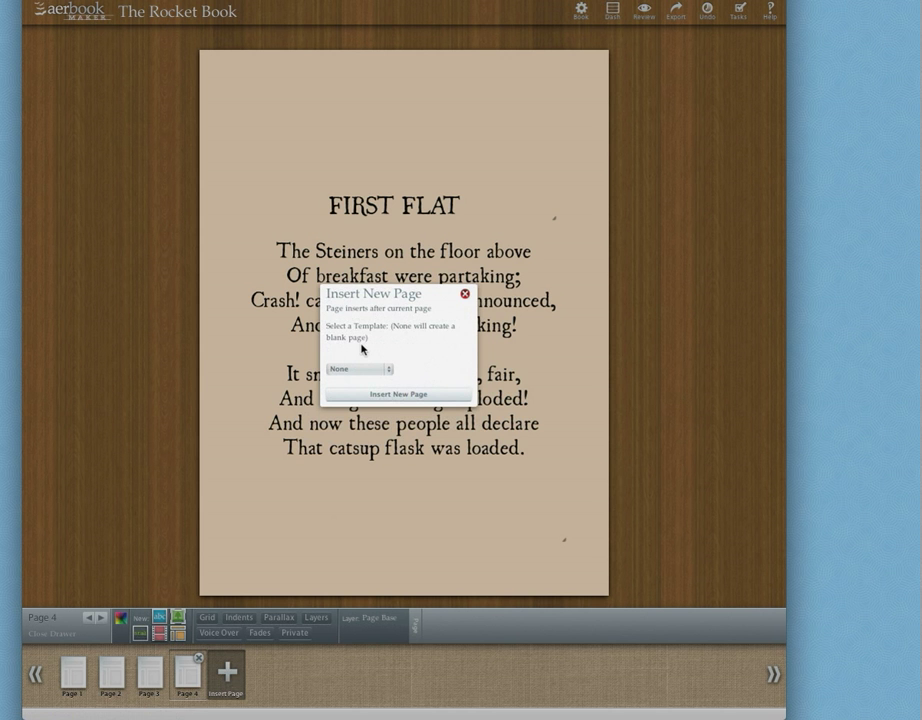
left_click(375, 370)
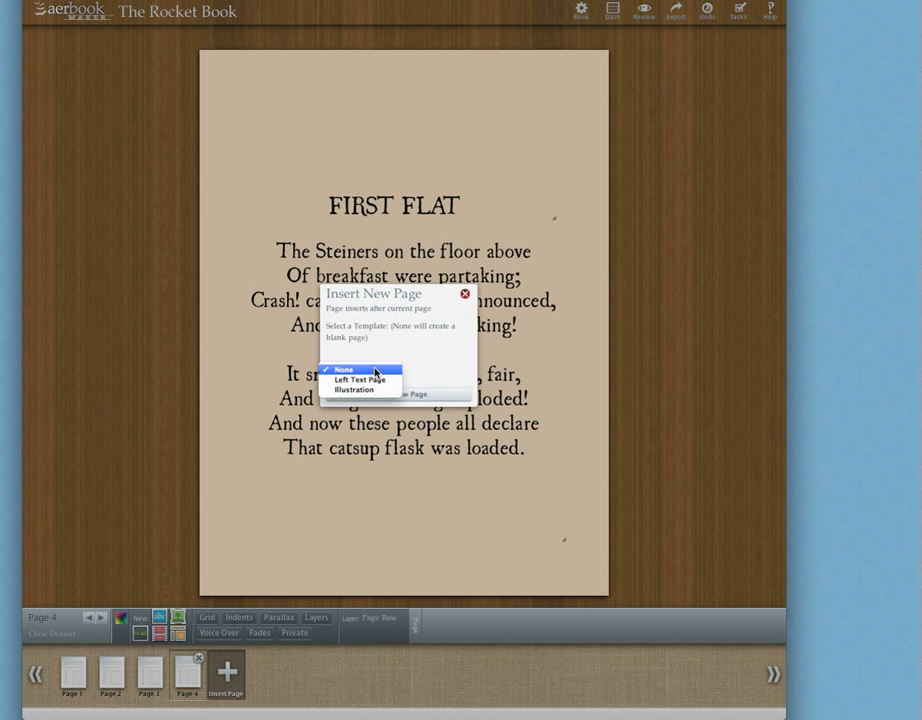
left_click(375, 390)
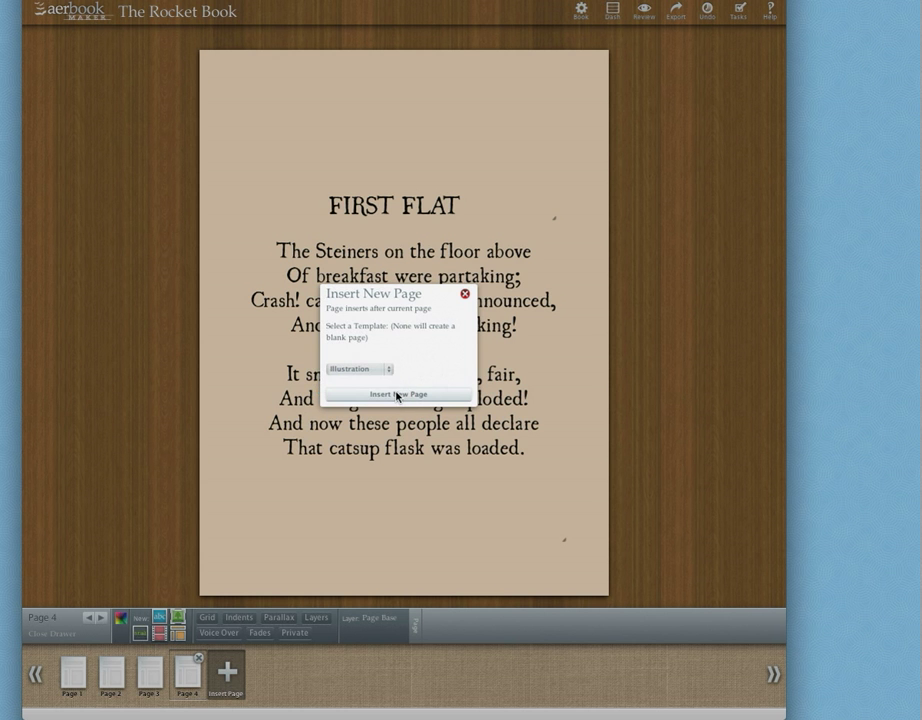
left_click(414, 395)
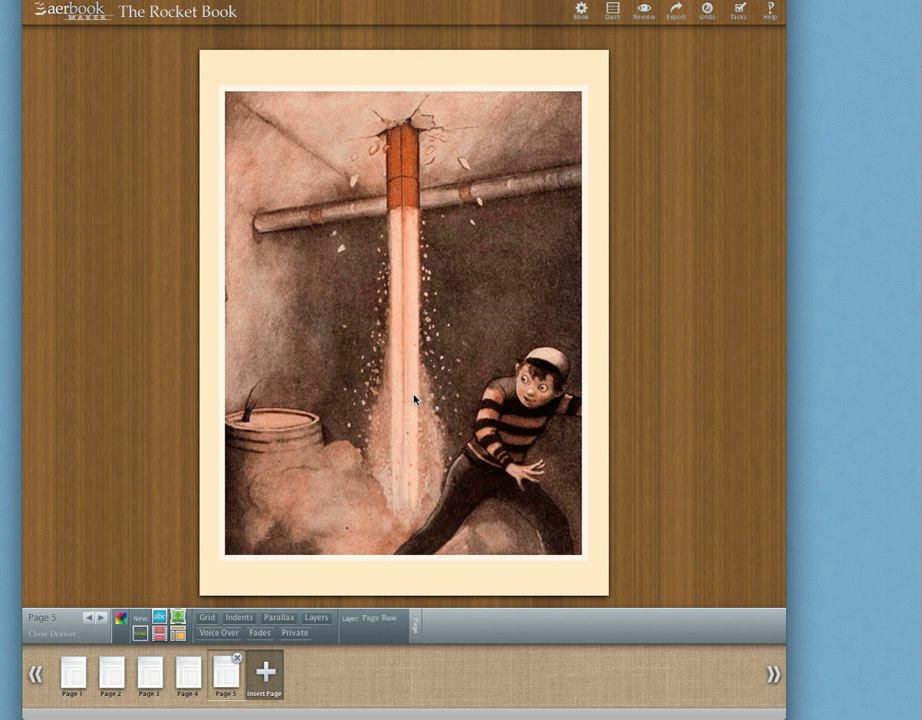
- Replace the illustration on Page 5 with the image file starting with "011_" from the "cropped images png" folder, and deselect it
left_click(414, 399)
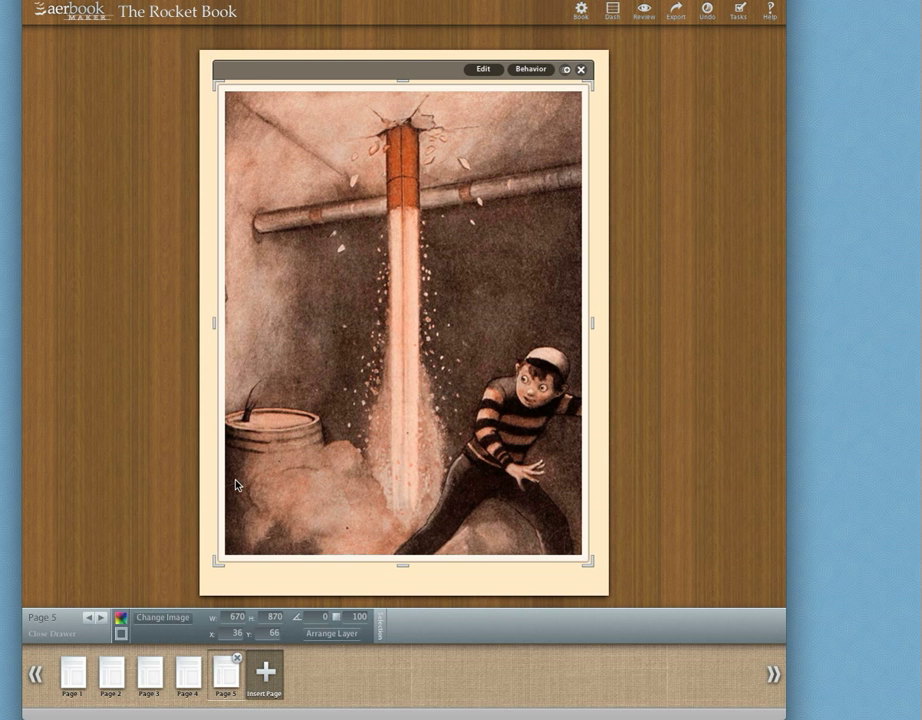
key("super+equal")
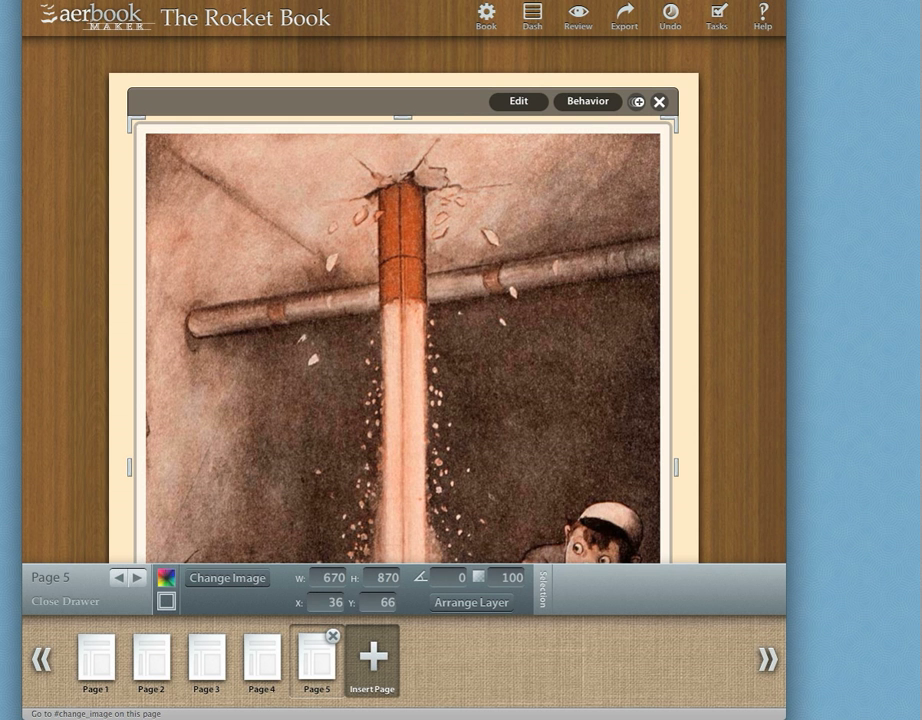
left_click(228, 578)
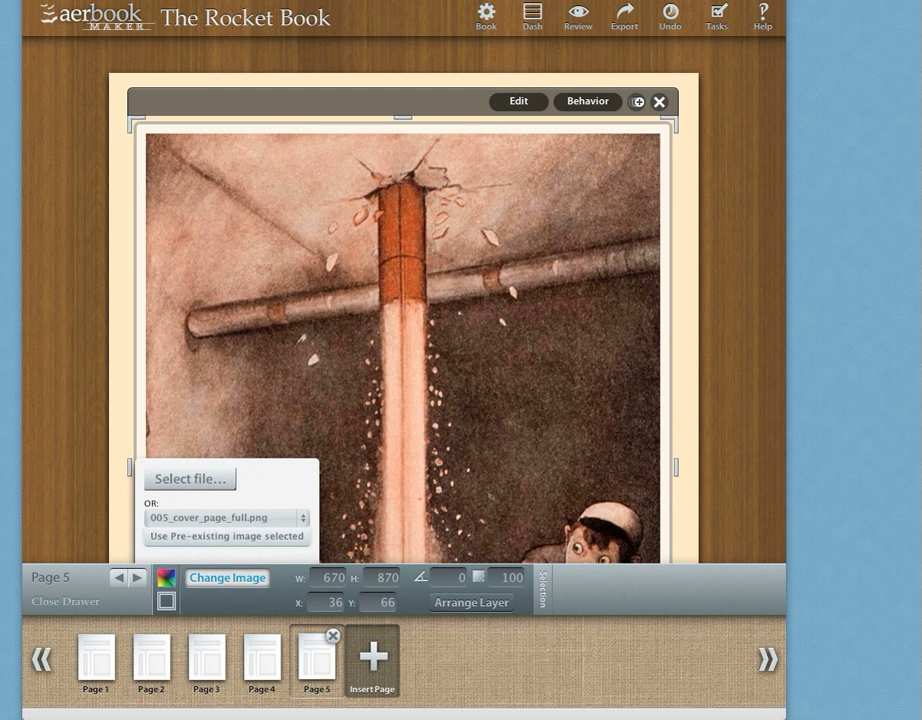
left_click(190, 479)
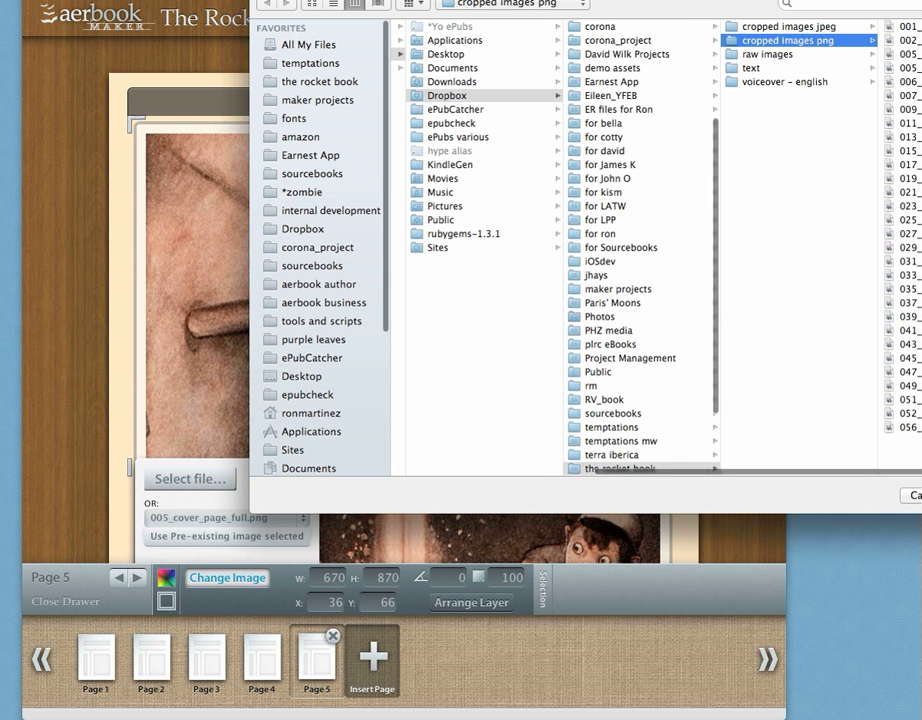
left_click(903, 123)
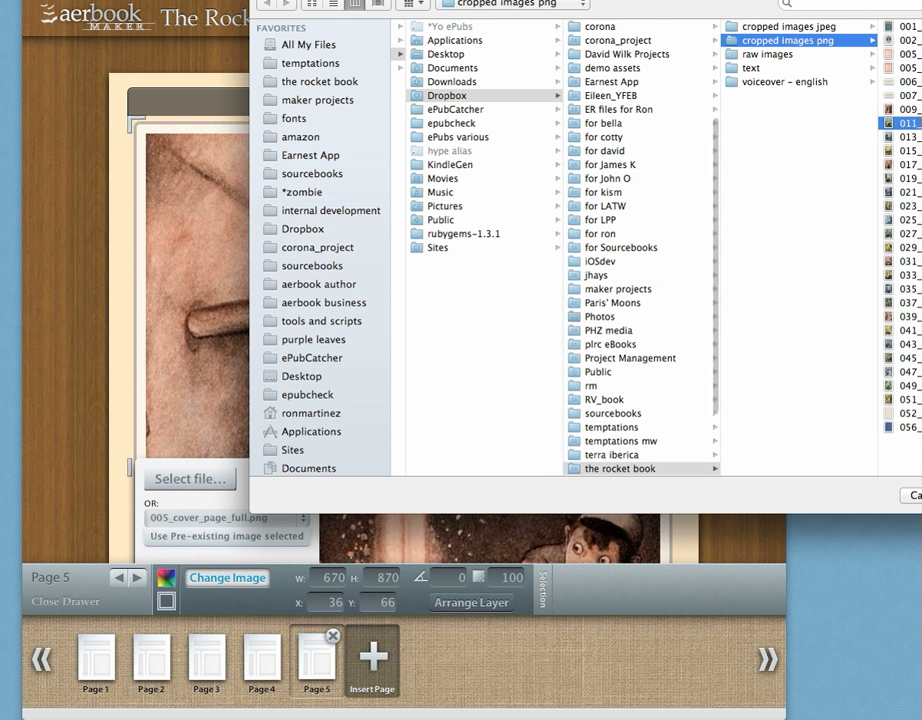
key("Return")
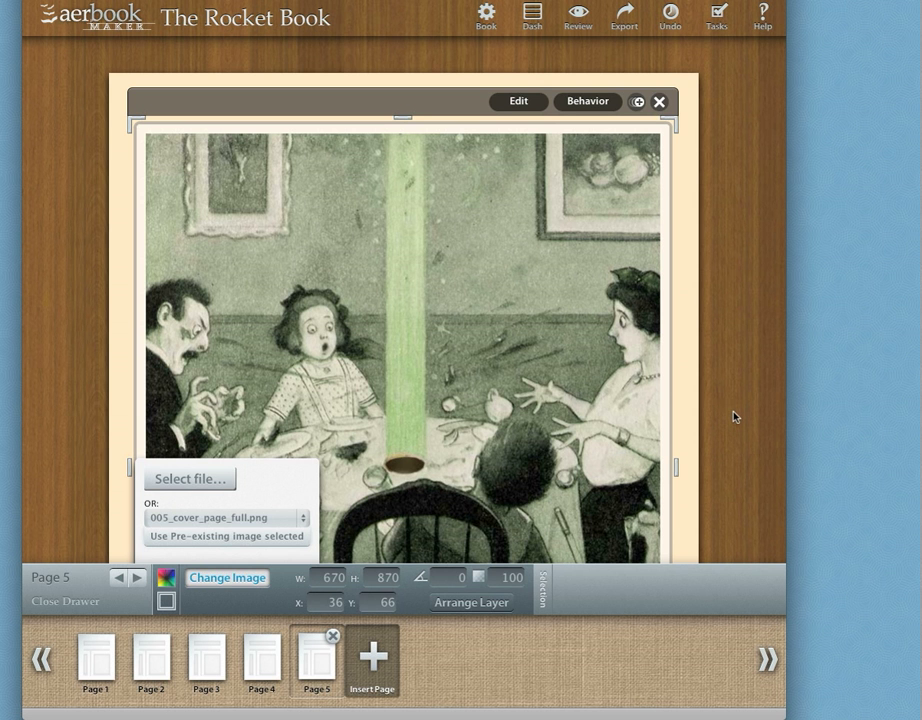
left_click(729, 418)
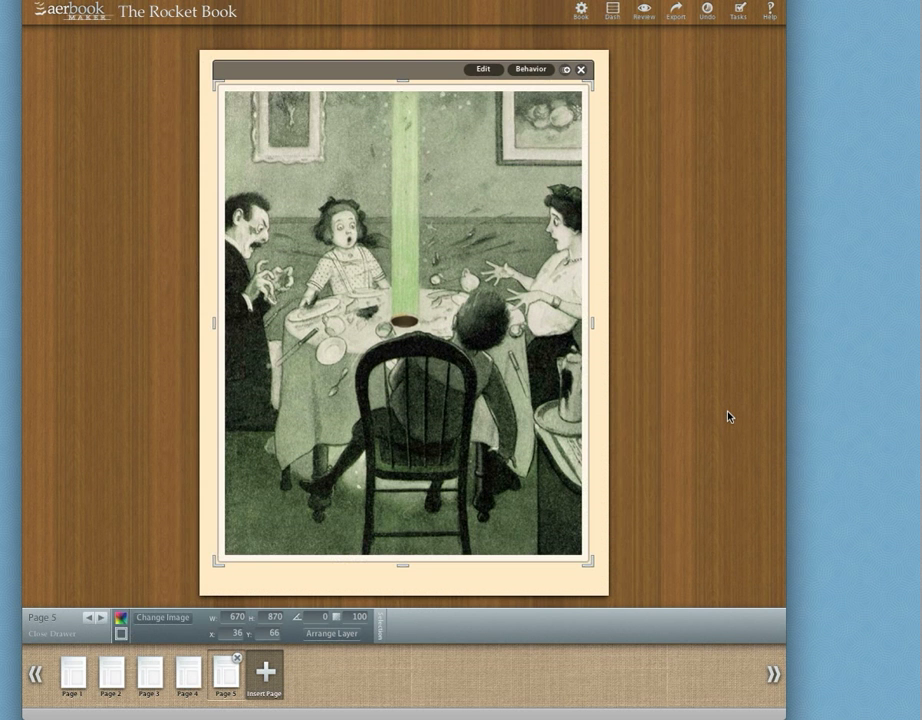
left_click(729, 402)
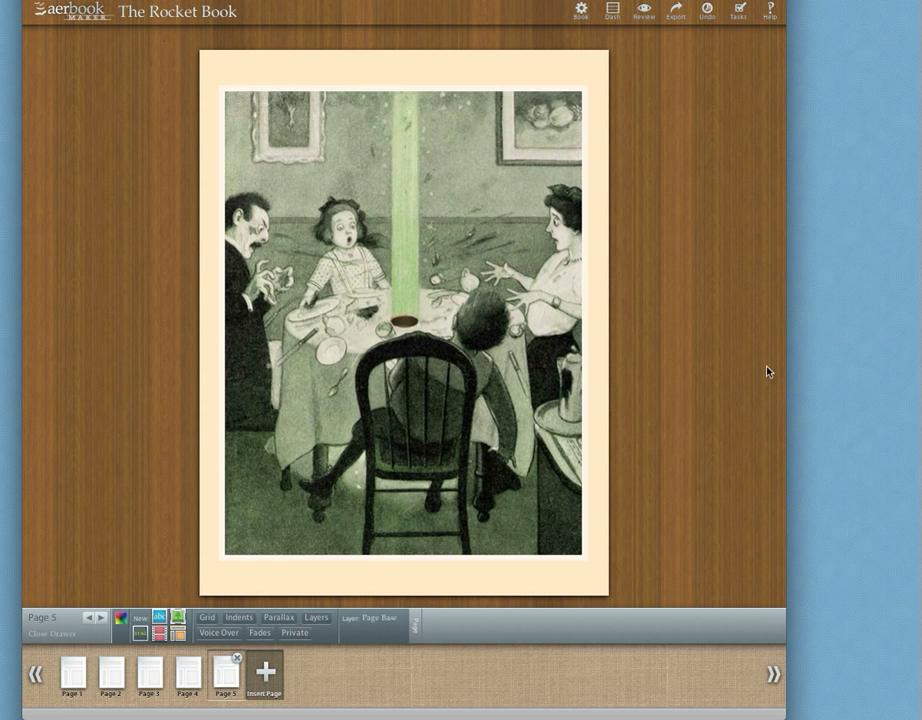
- Look through the book's metadata fields, tick the Public option for web viewing, and dismiss the form without saving
left_click(581, 10)
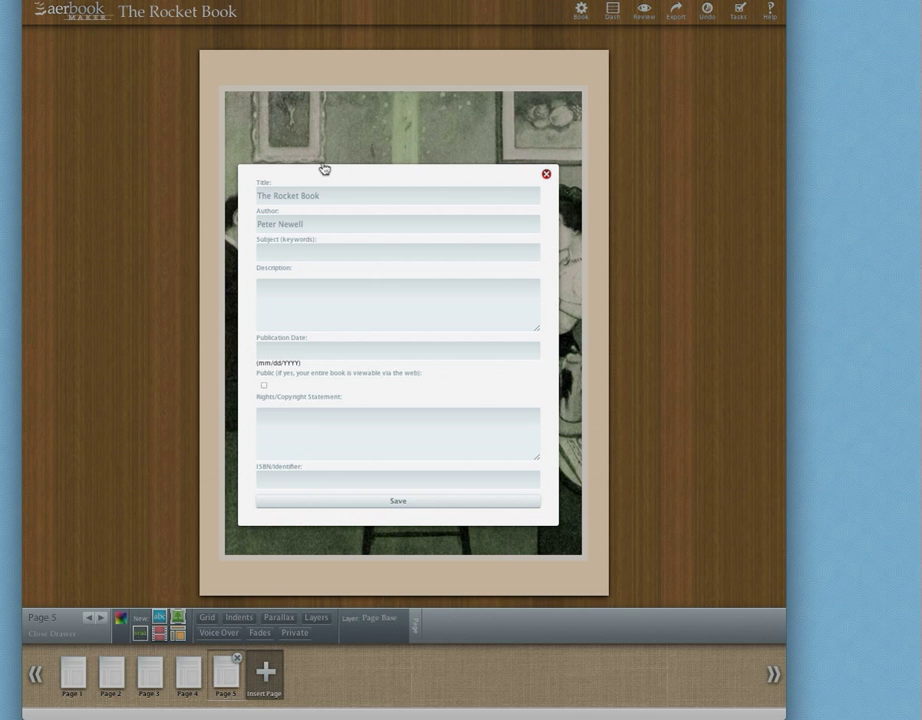
key("ctrl+plus")
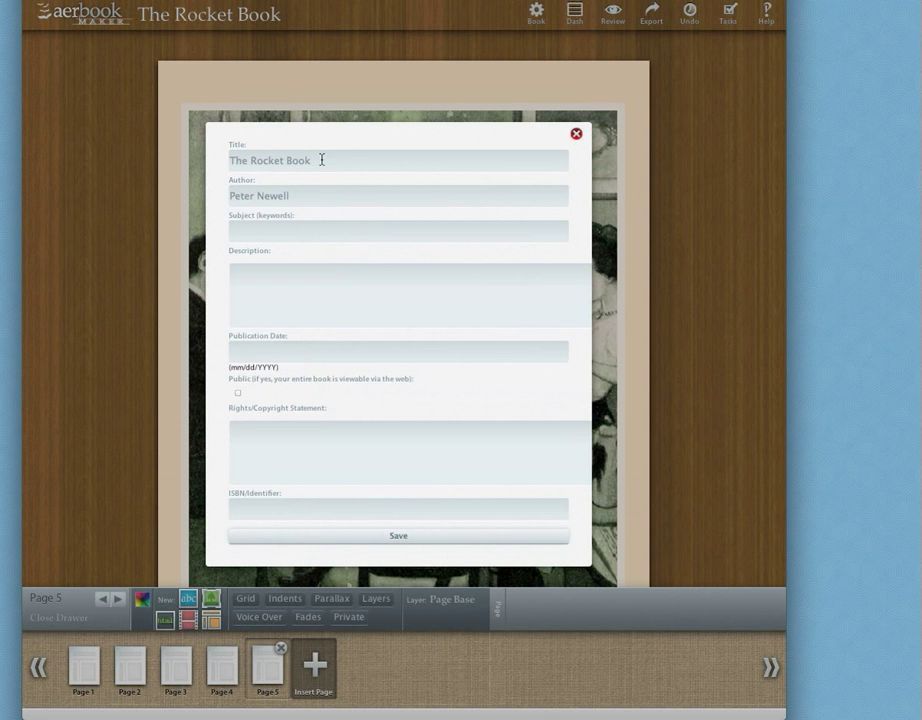
left_click(272, 231)
left_click(280, 282)
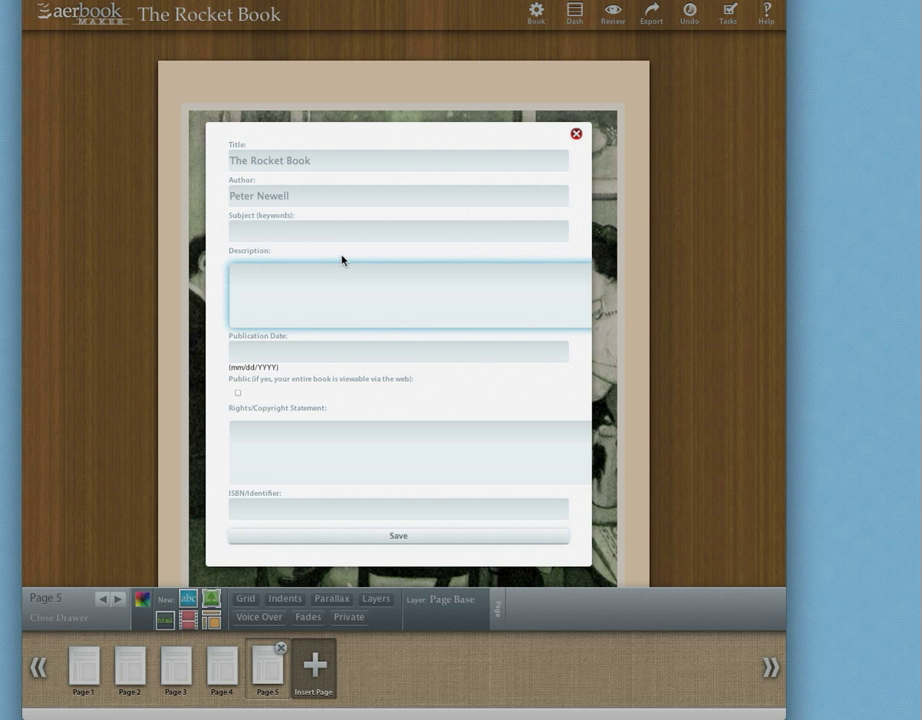
left_click(294, 350)
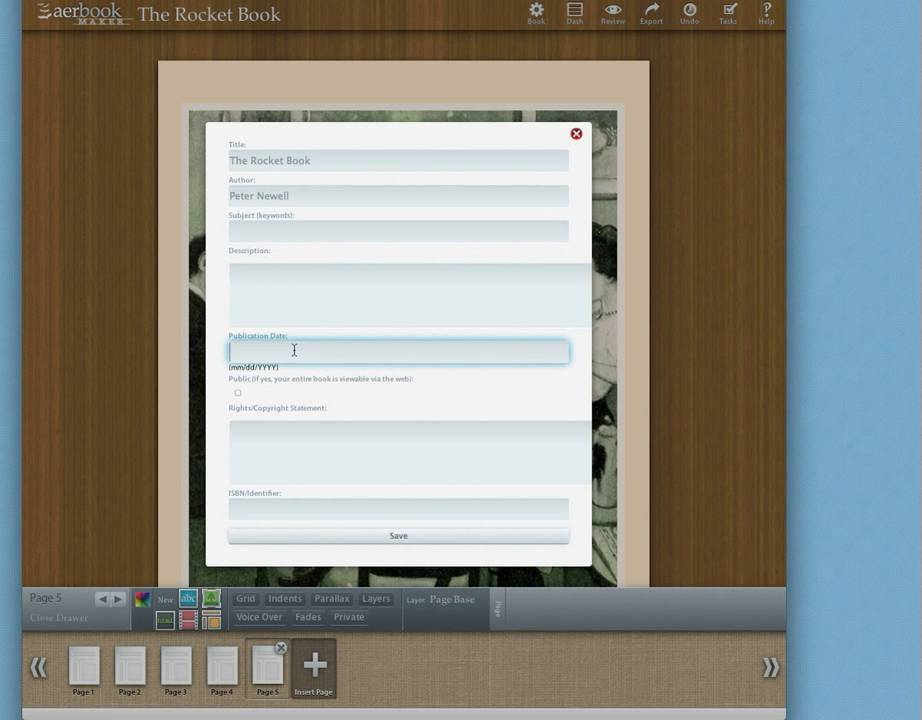
left_click(237, 392)
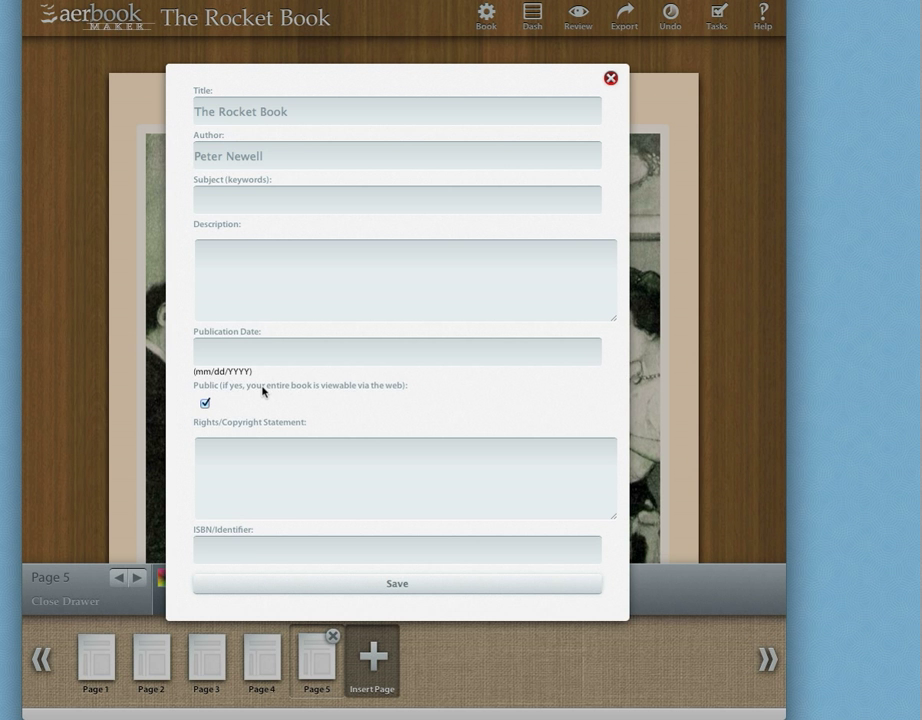
left_click(258, 553)
left_click(676, 500)
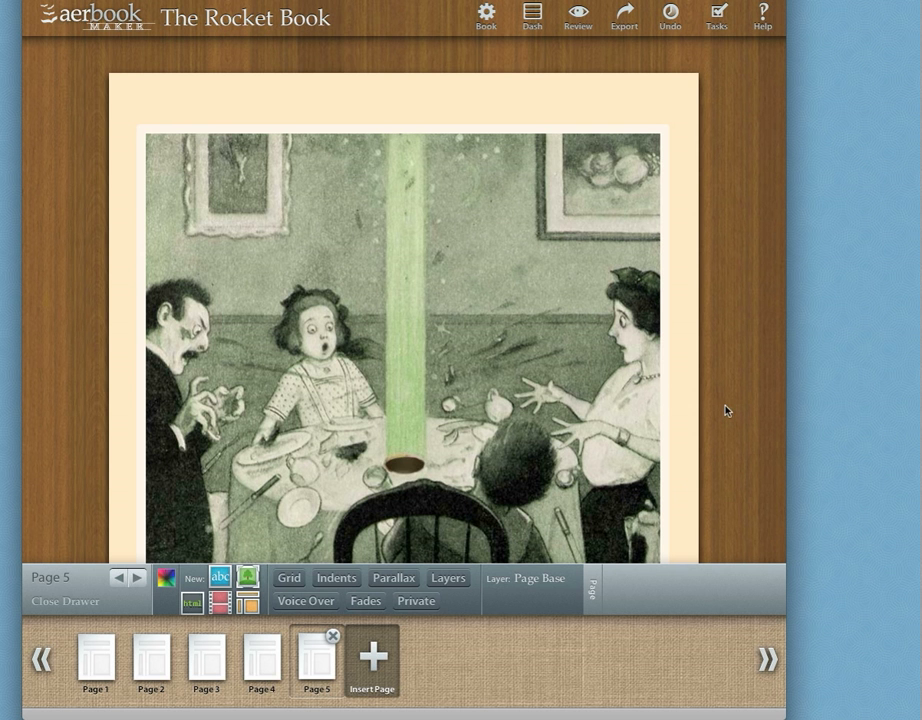
- Look at the project's task list and its new-task entry field, and close it
key("super+minus")
key("super+minus")
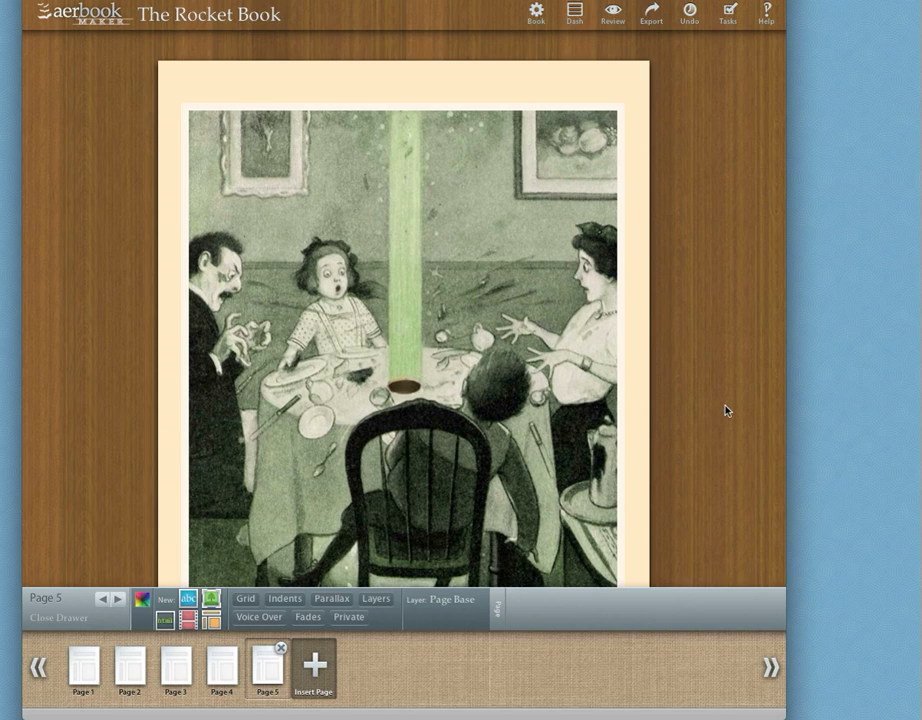
scroll(715, 390, "down", 1)
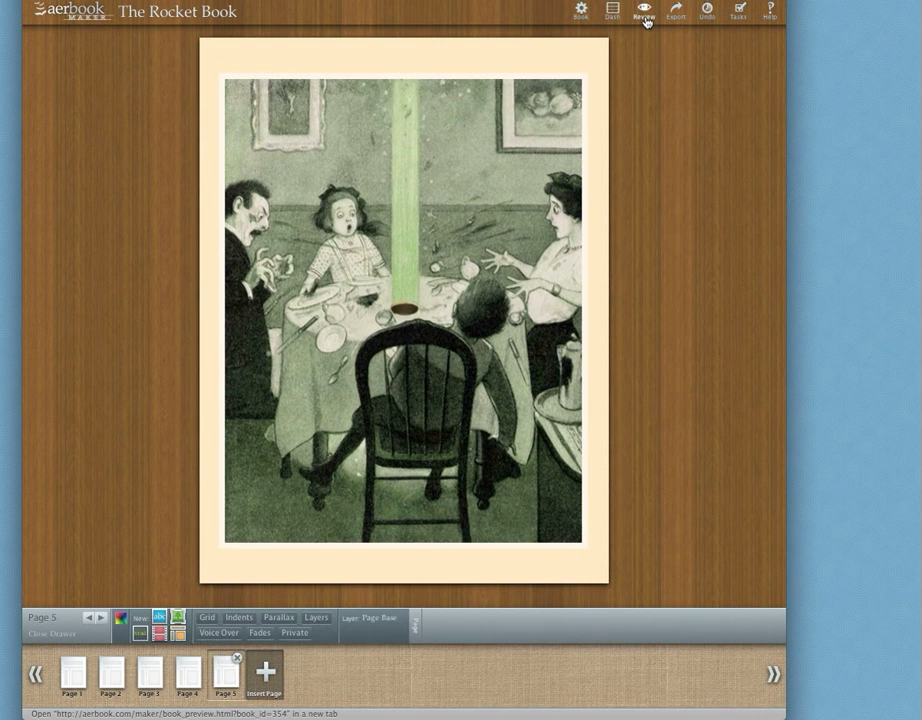
key("super+0")
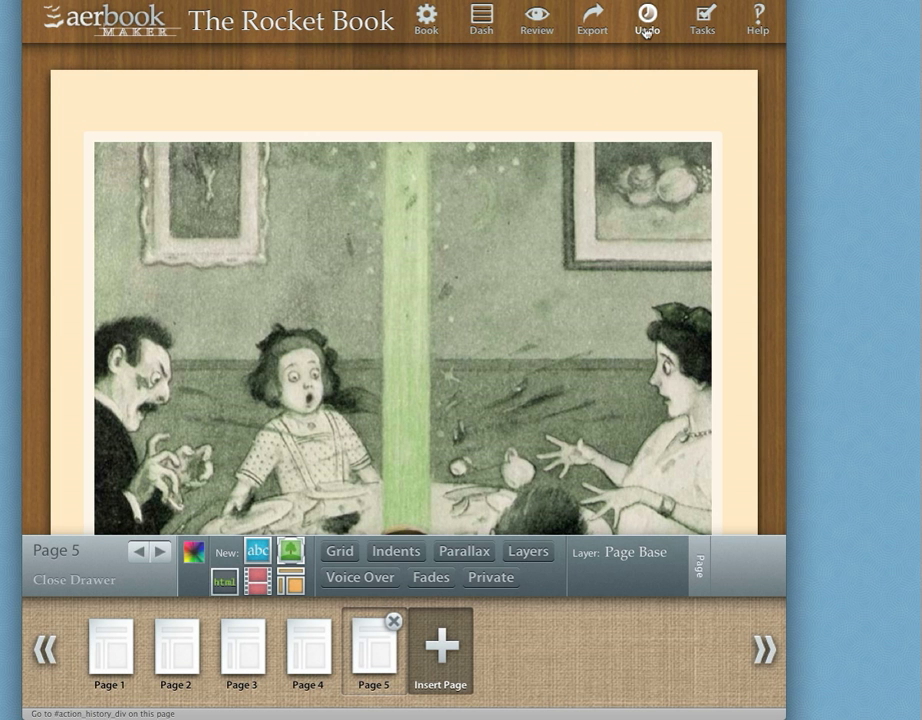
left_click(700, 23)
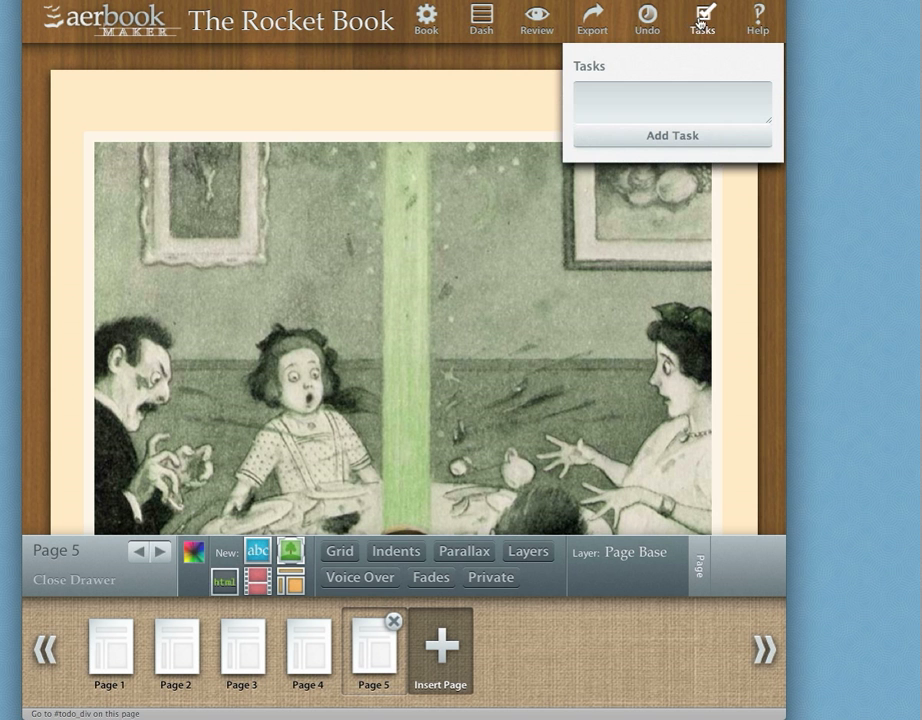
left_click(643, 92)
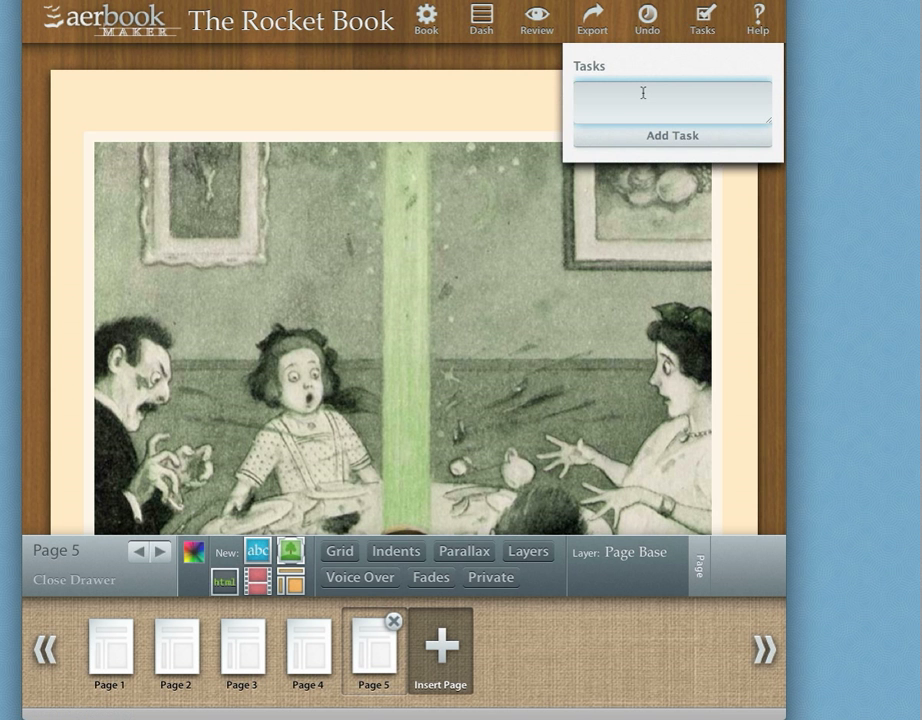
left_click(706, 20)
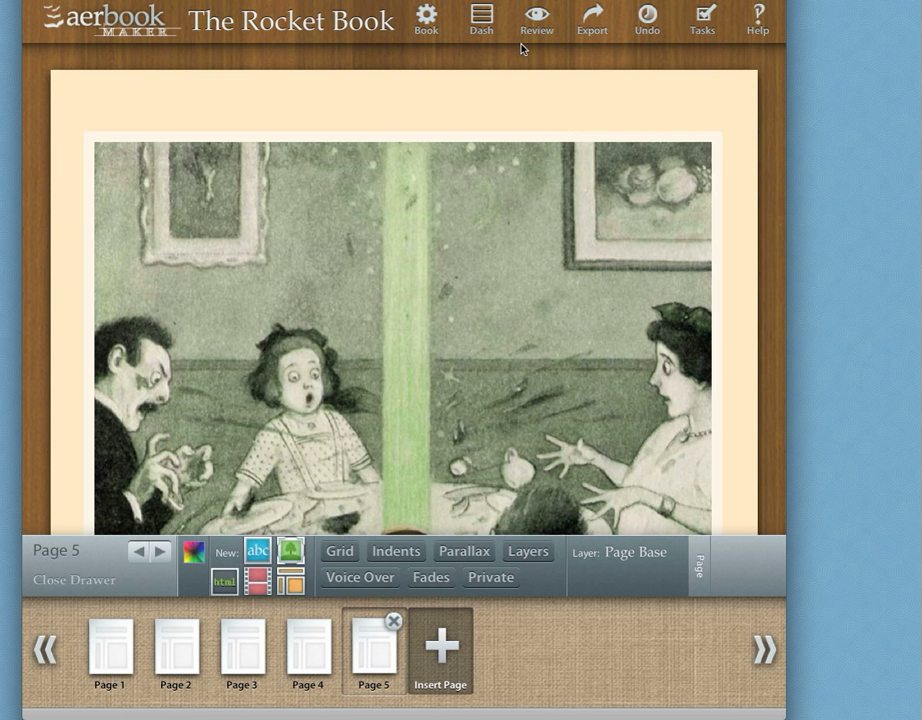
- Open the book's review preview and page through it from the cover to Page 5
key("super+minus")
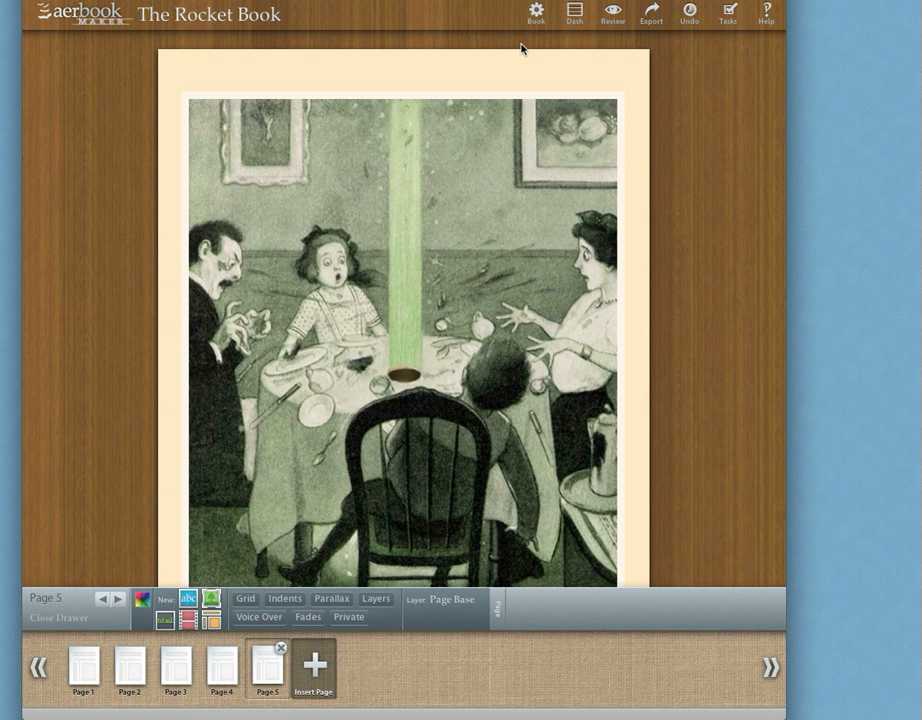
left_click(613, 14)
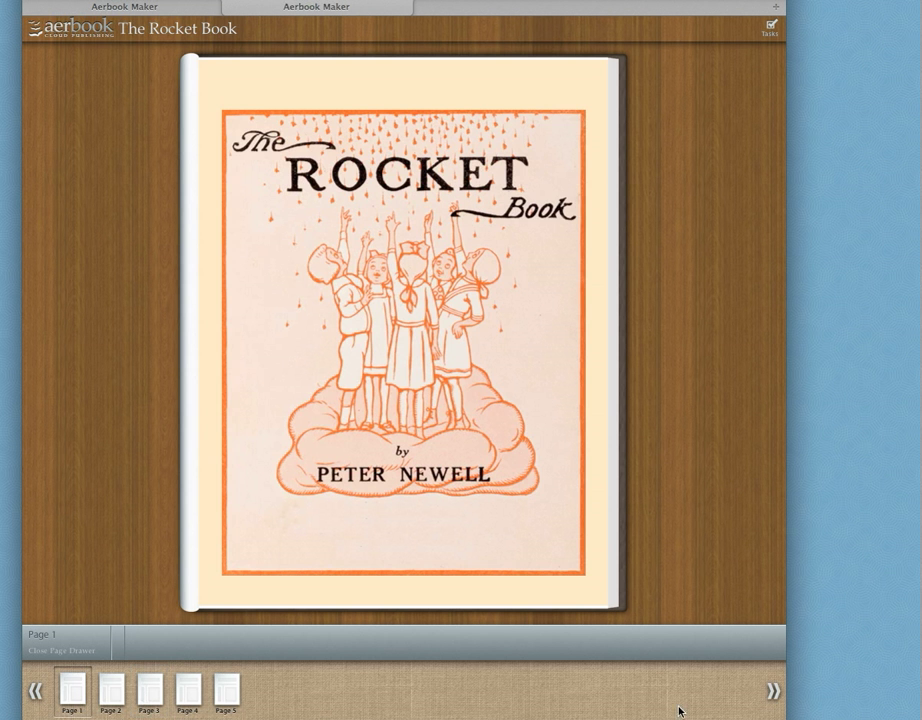
left_click(775, 692)
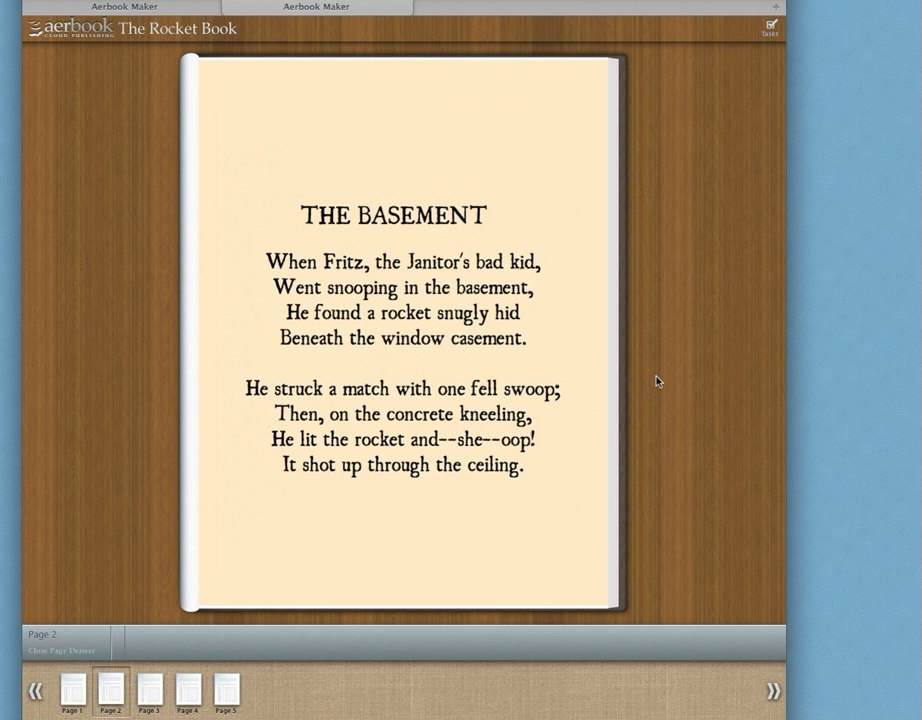
key("Right")
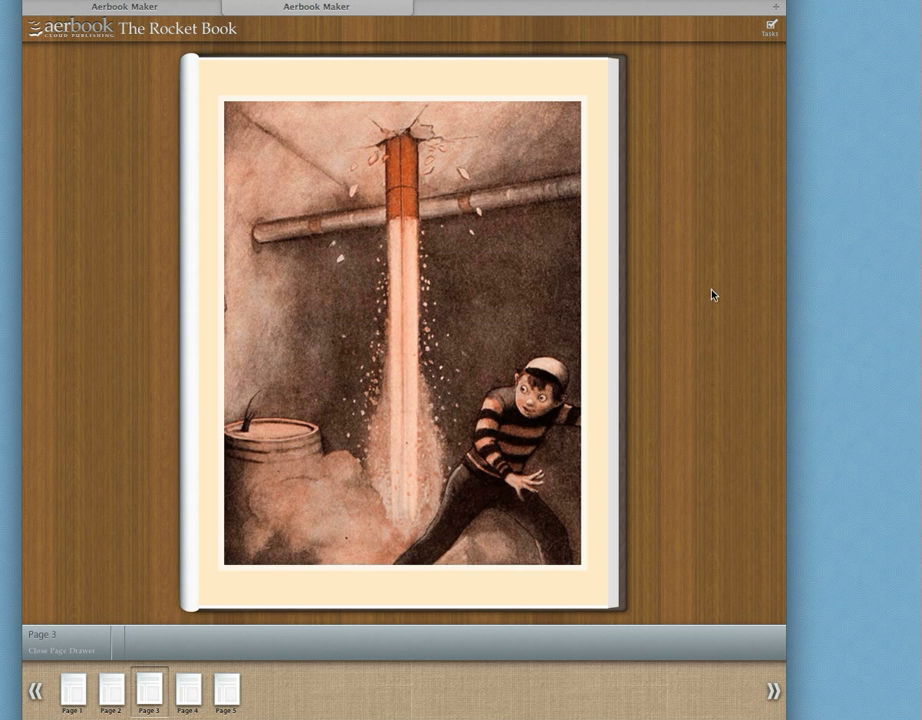
key("Right")
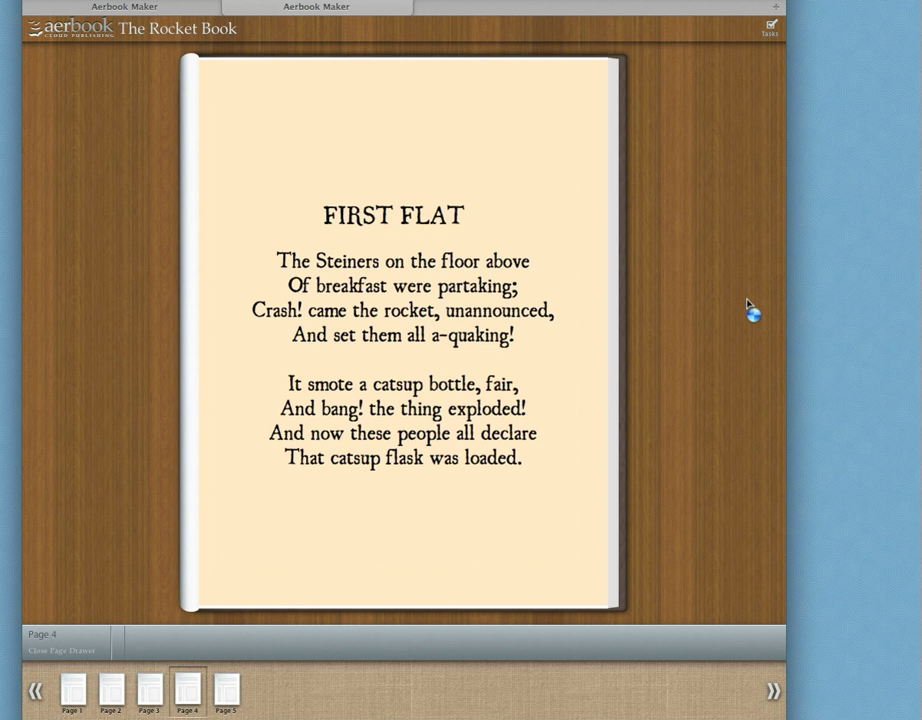
key("Right")
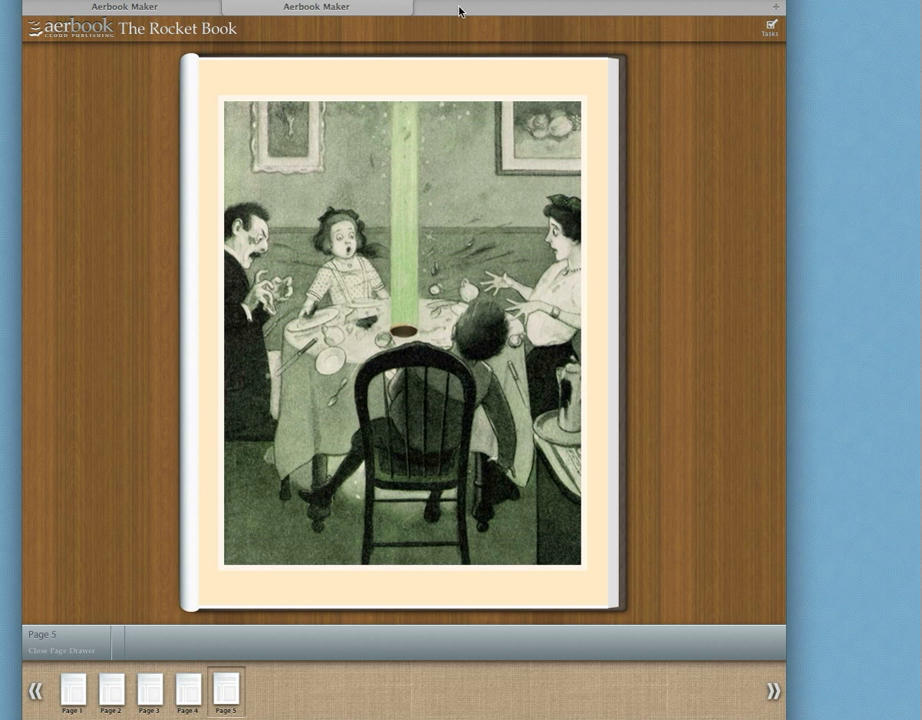
- Open the project's exports page from the book editor and enable Web View publishing for The Rocket Book, spending 1 credit
left_click(164, 12)
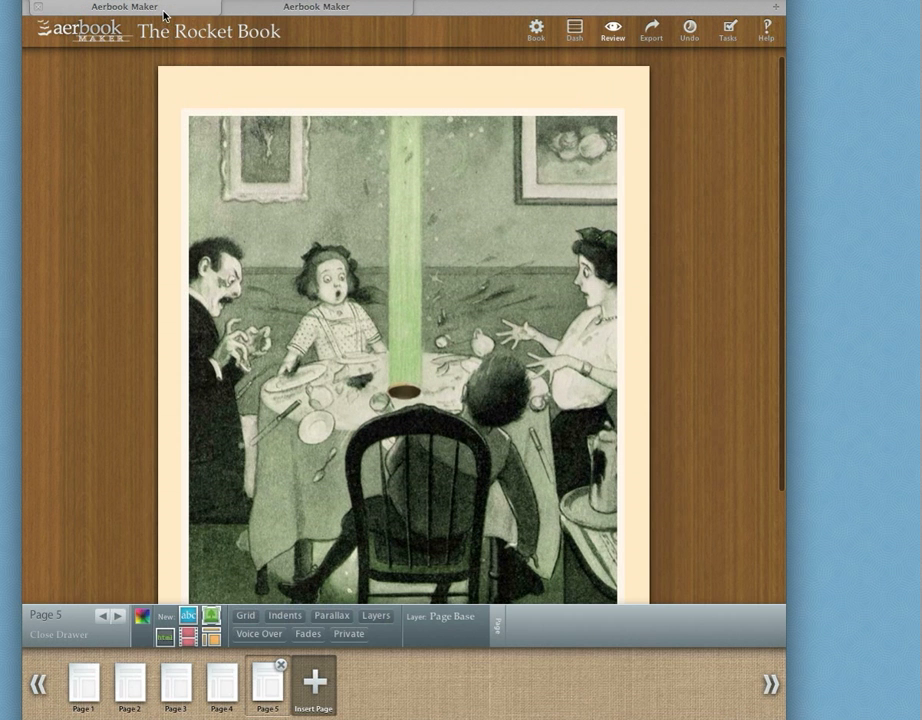
left_click(653, 31)
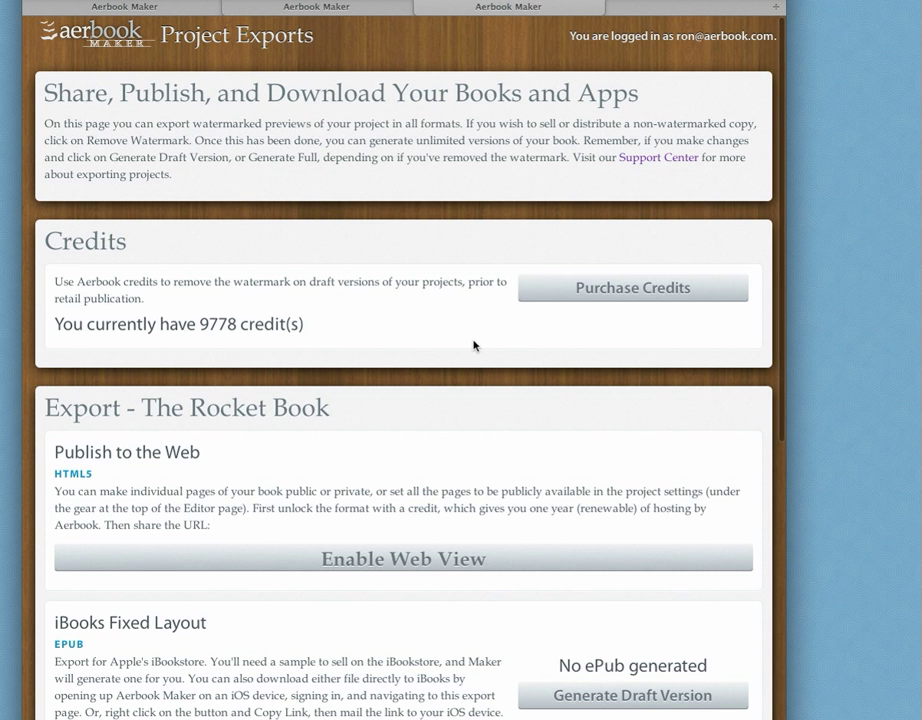
scroll(474, 346, "down", 3)
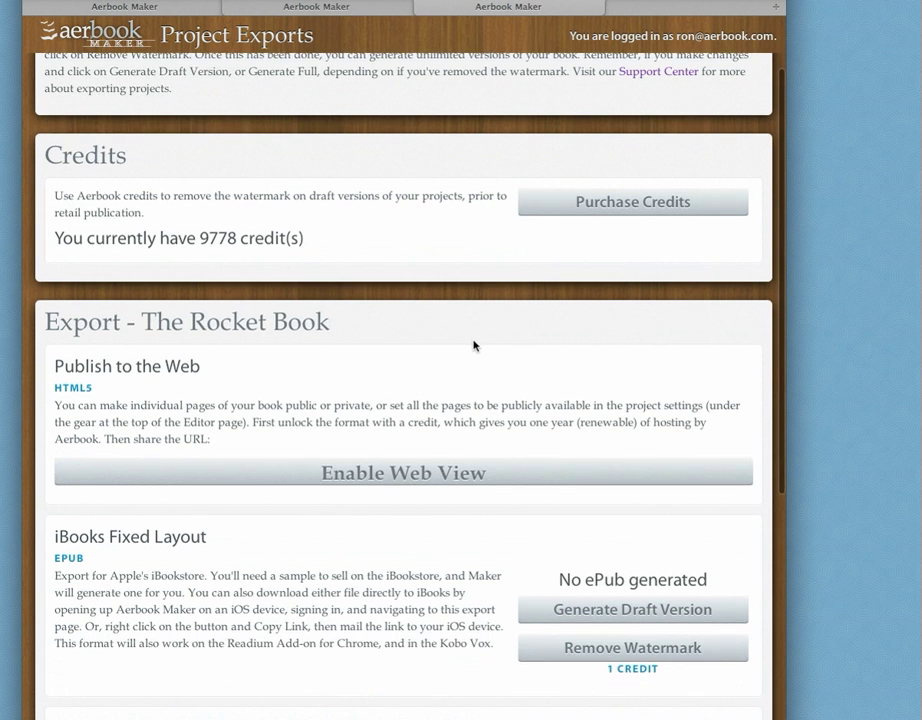
scroll(474, 346, "up", 3)
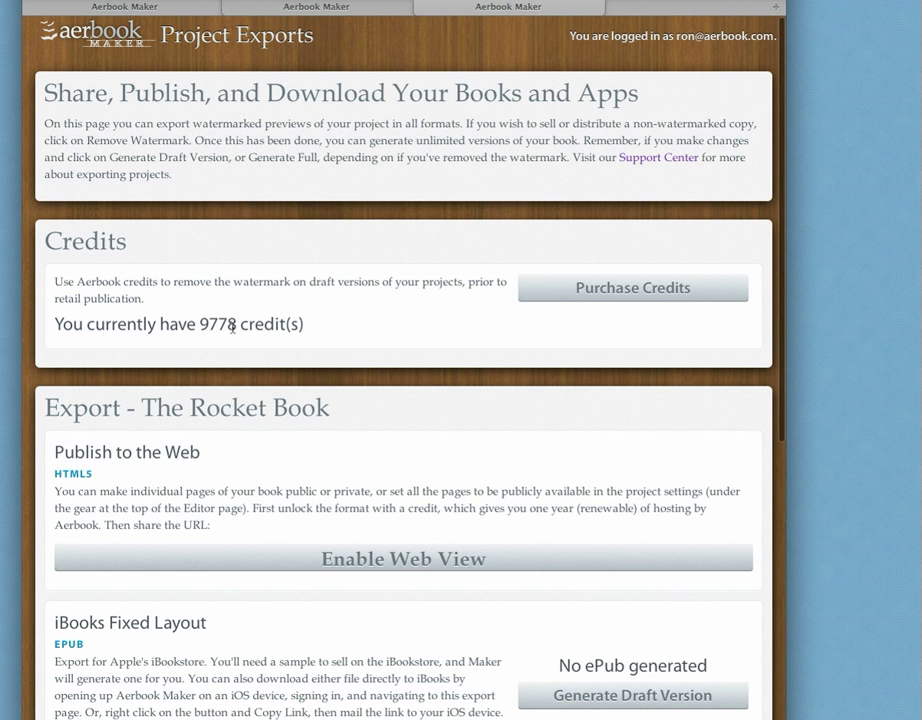
scroll(372, 304, "down", 10)
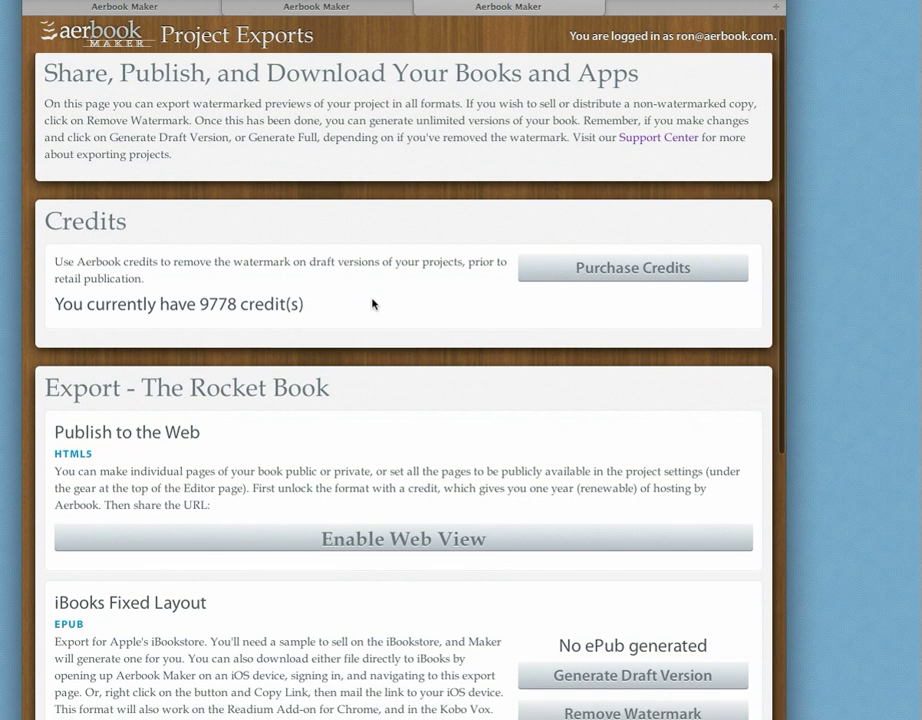
scroll(372, 304, "up", 7)
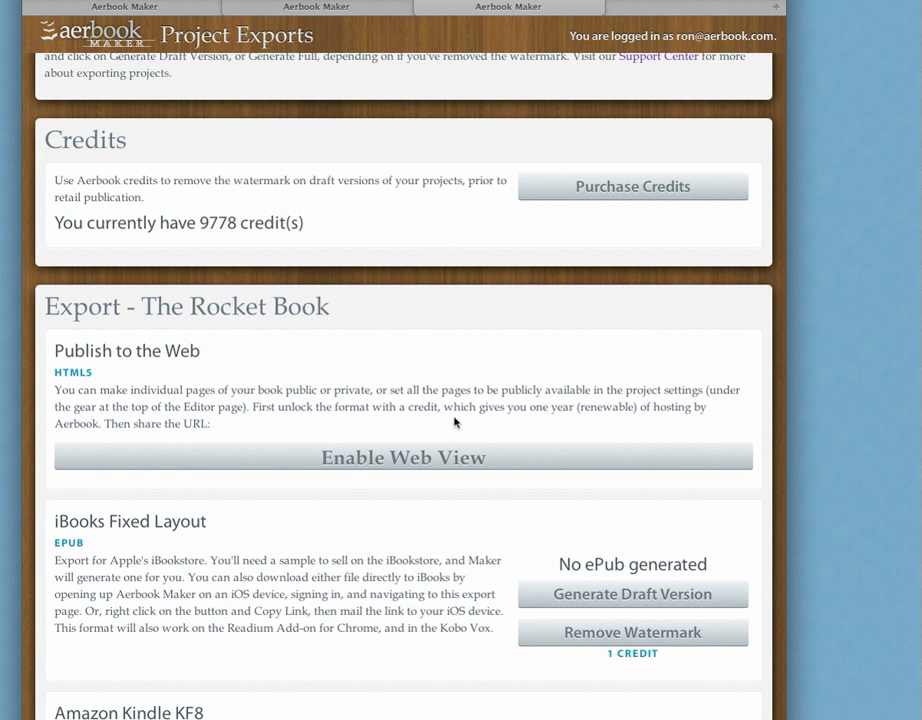
scroll(455, 422, "down", 3)
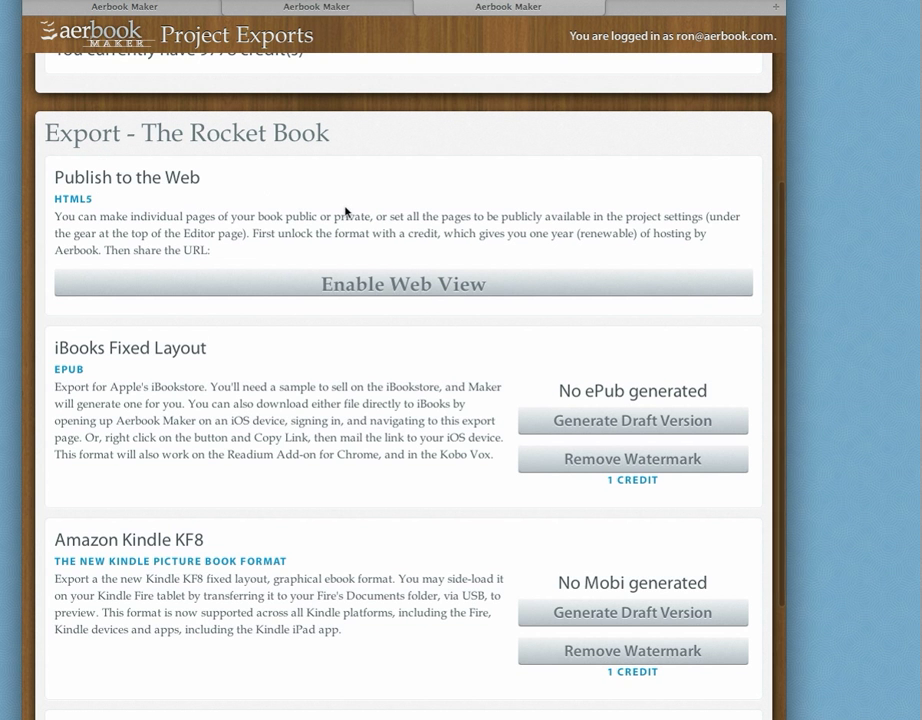
left_click(416, 285)
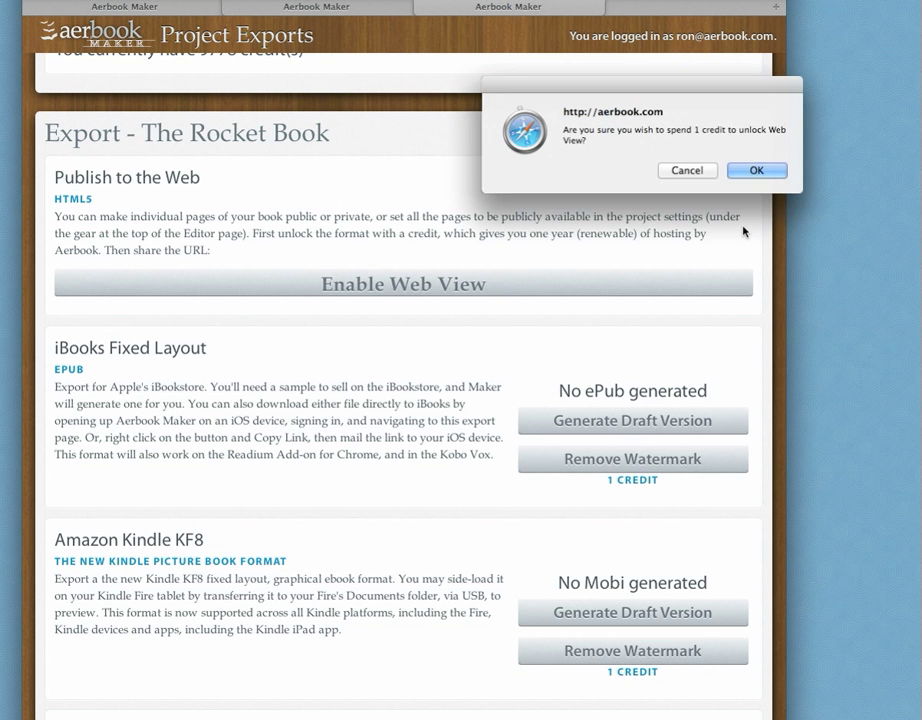
left_click(772, 172)
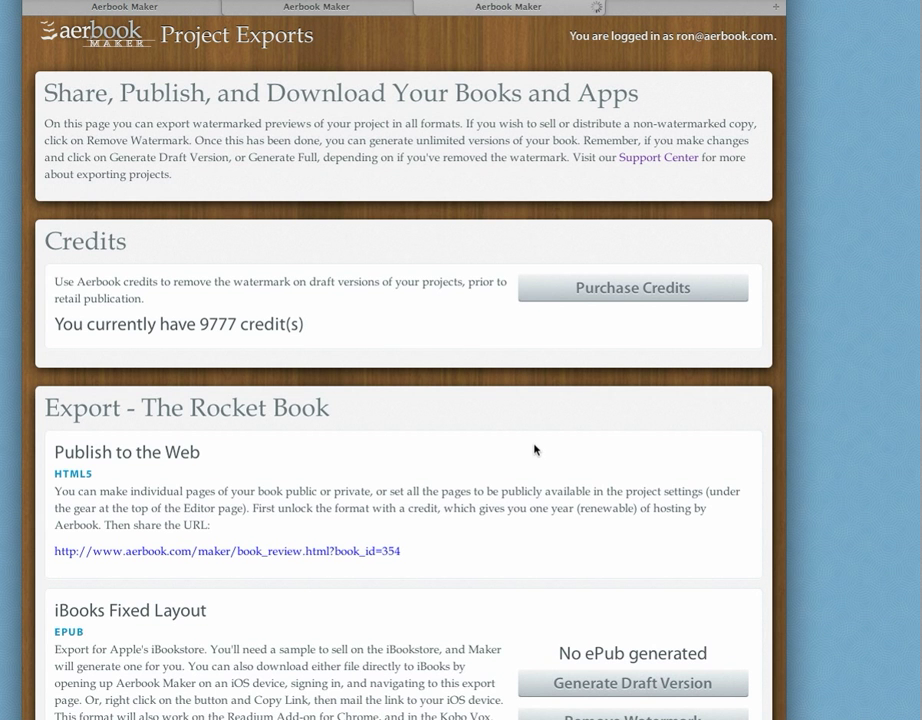
- Generate draft versions of the book in the iBooks Fixed Layout ePub and Amazon Kindle KF8 formats
scroll(534, 450, "down", 5)
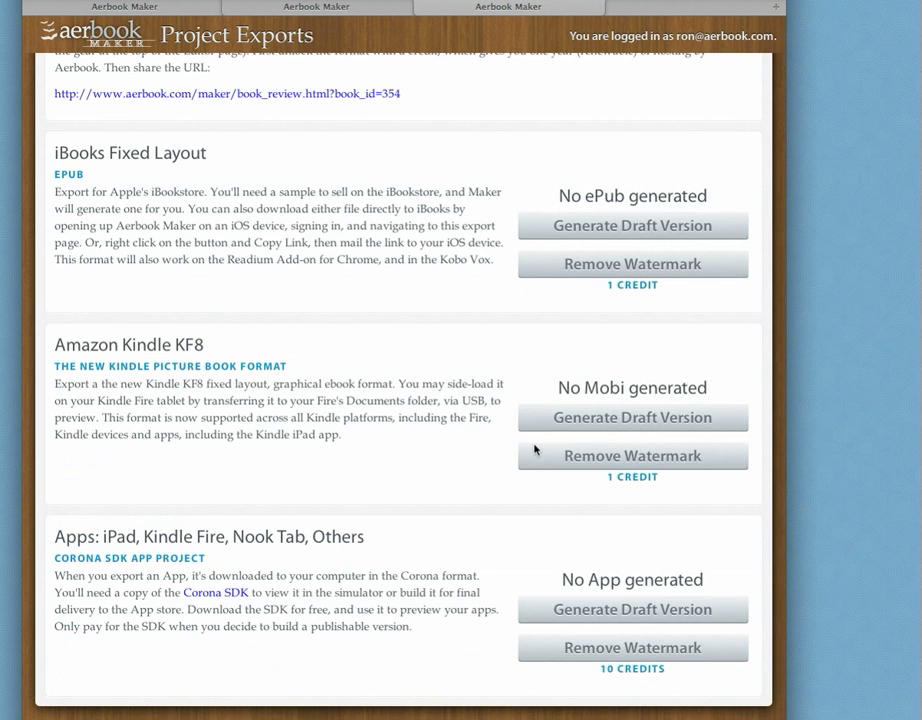
scroll(407, 241, "up", 2)
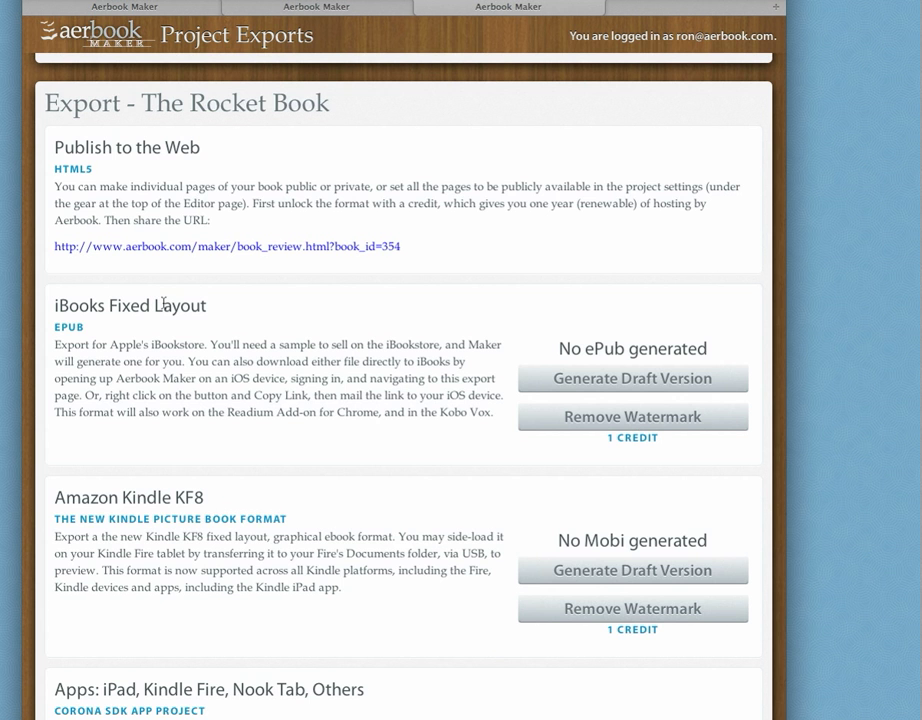
left_click(615, 378)
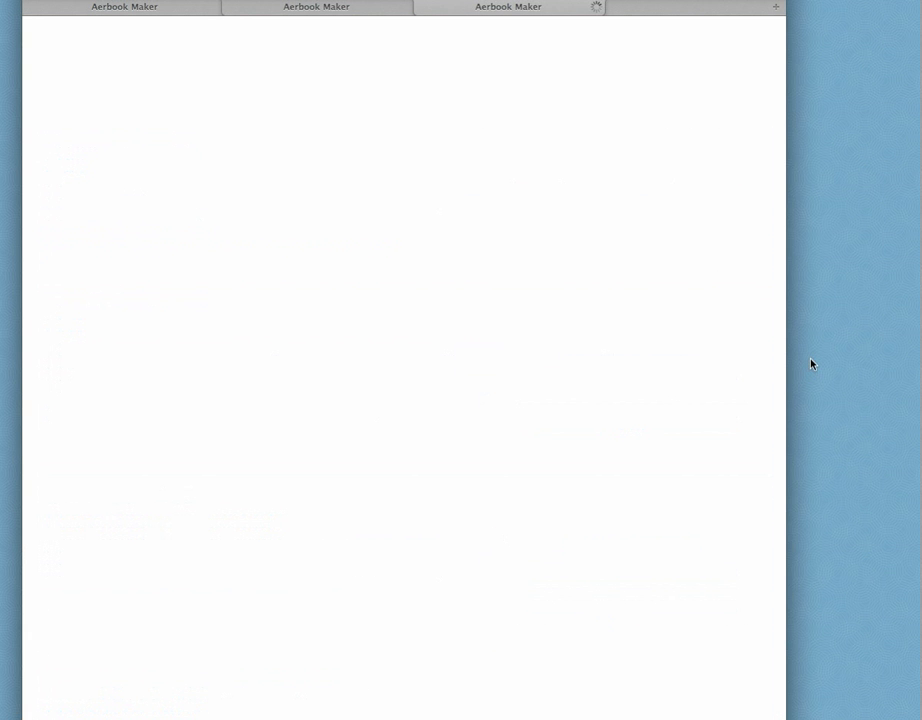
scroll(601, 393, "down", 5)
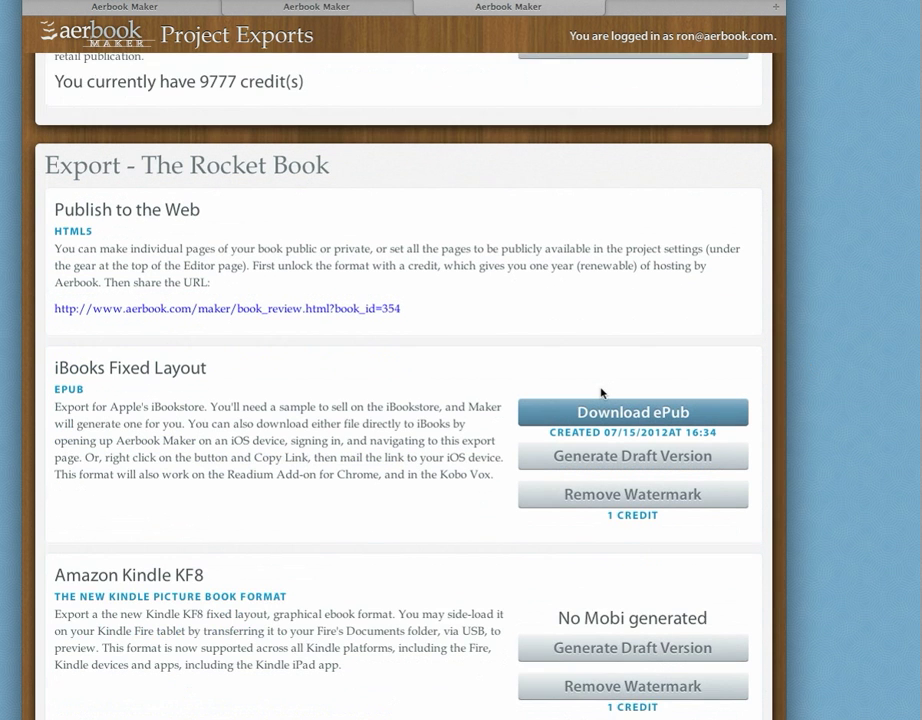
scroll(601, 393, "down", 1)
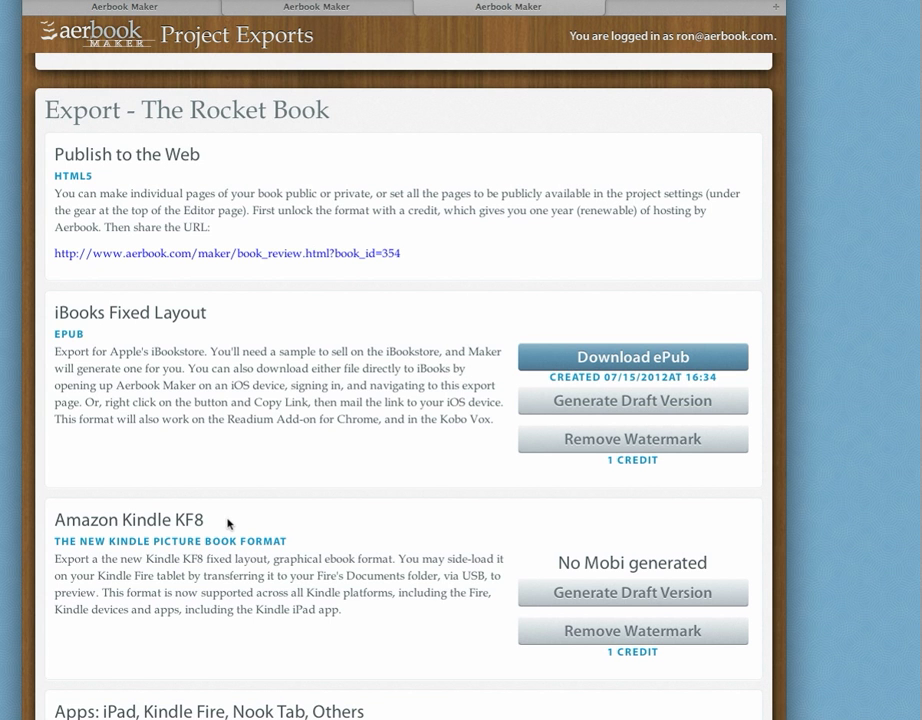
left_click(612, 594)
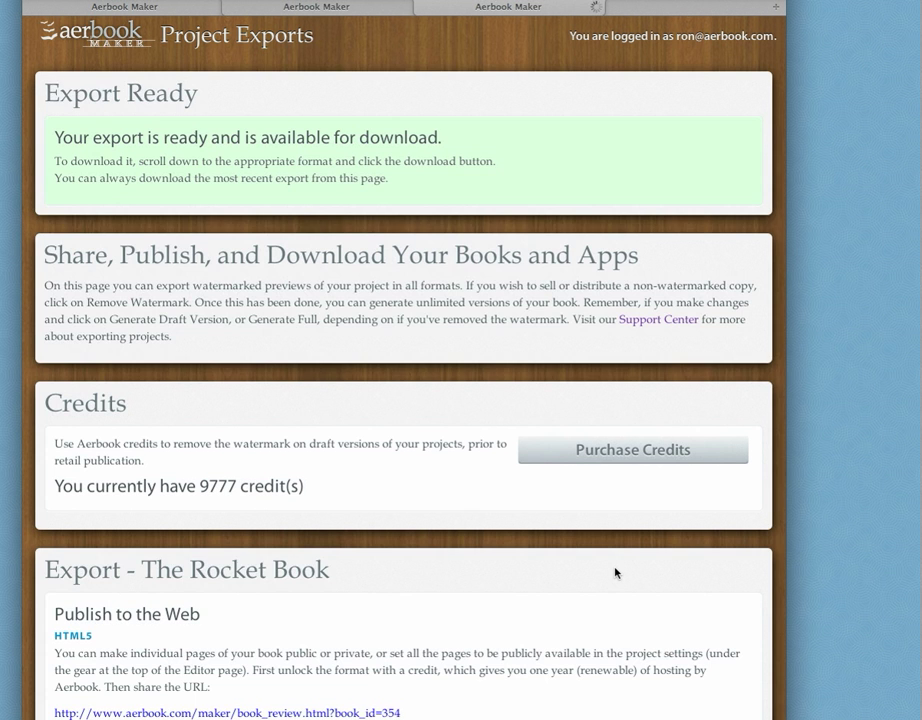
- Remove the watermark from the iBooks ePub export for 1 credit and generate its full and sample versions
scroll(615, 573, "down", 10)
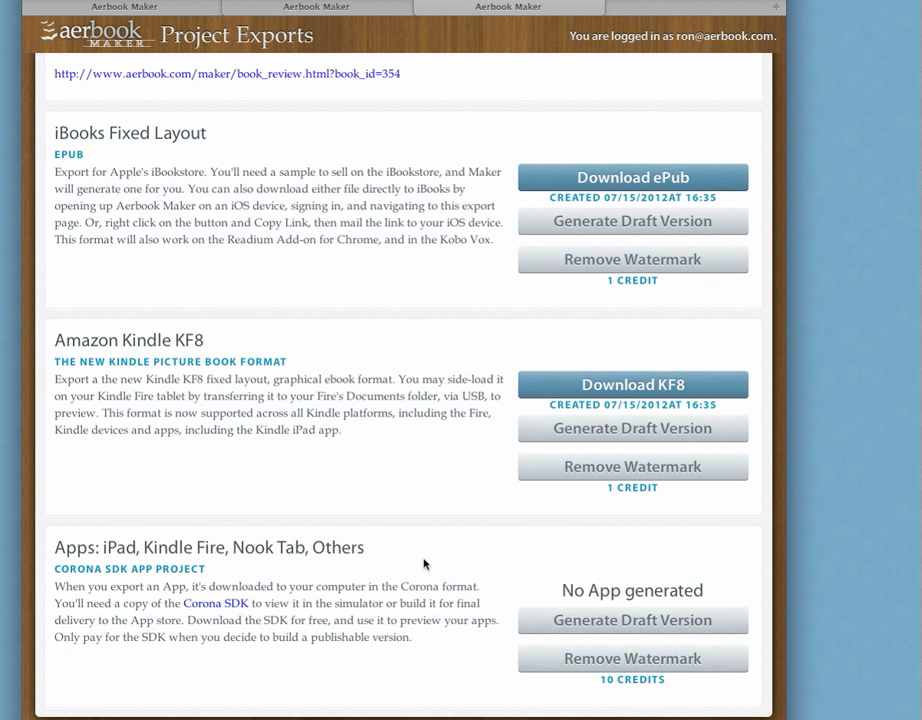
scroll(424, 564, "down", 1)
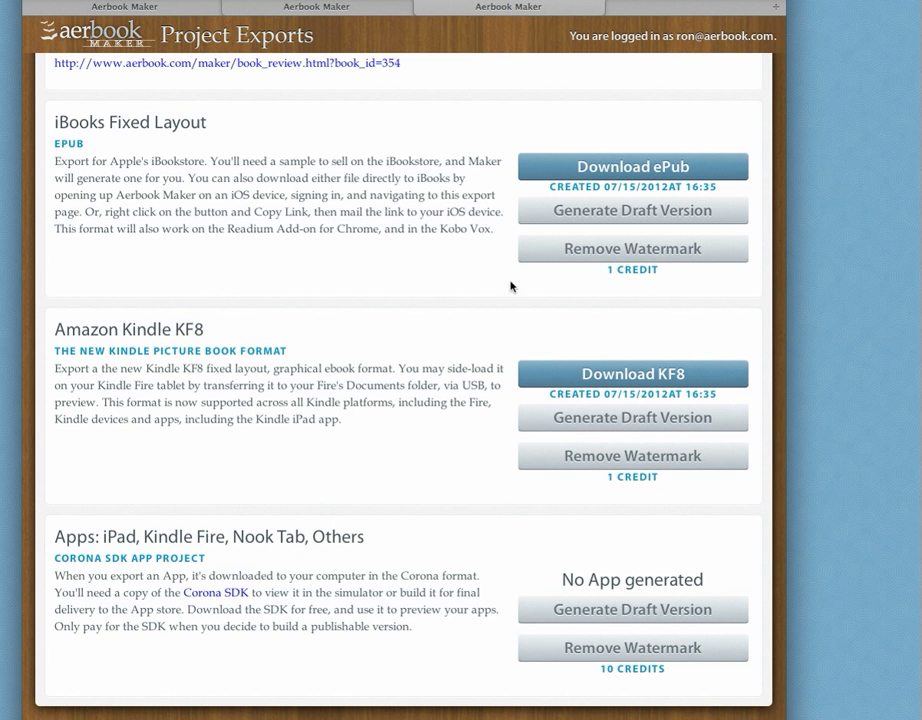
left_click(609, 255)
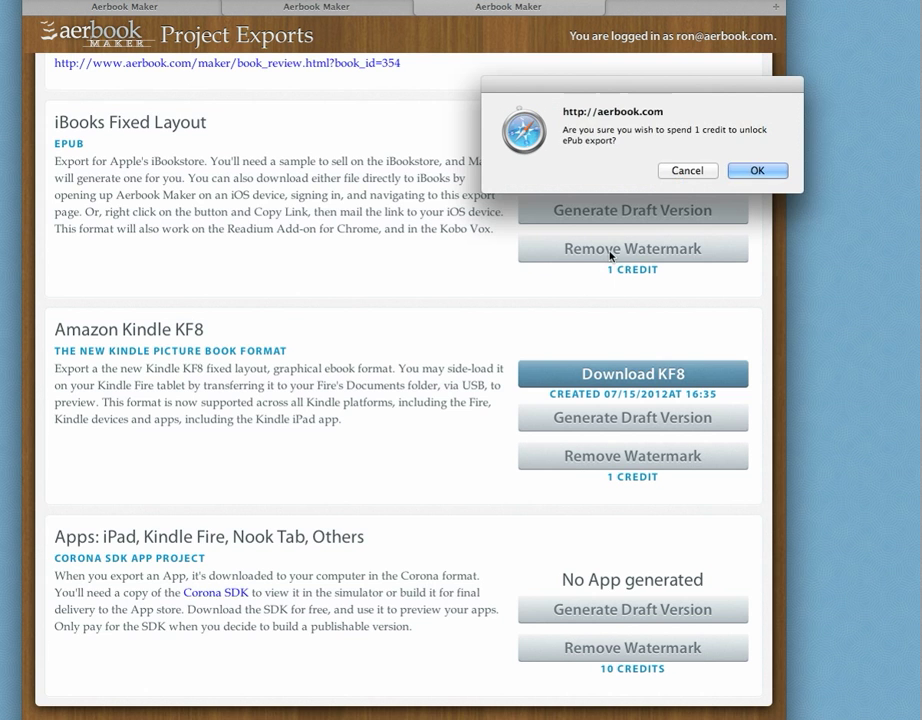
left_click(770, 172)
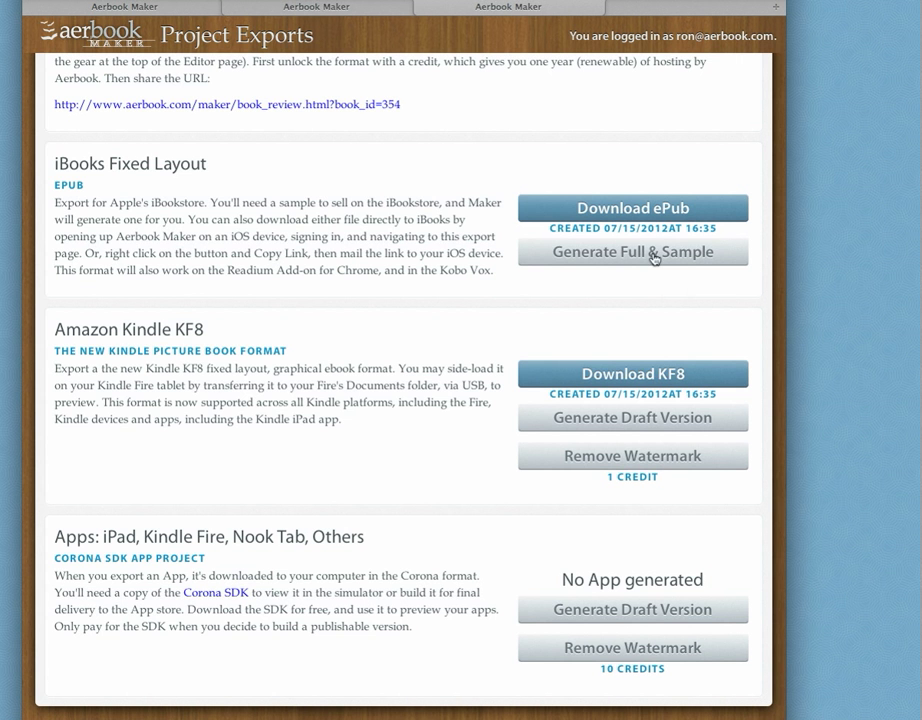
left_click(654, 259)
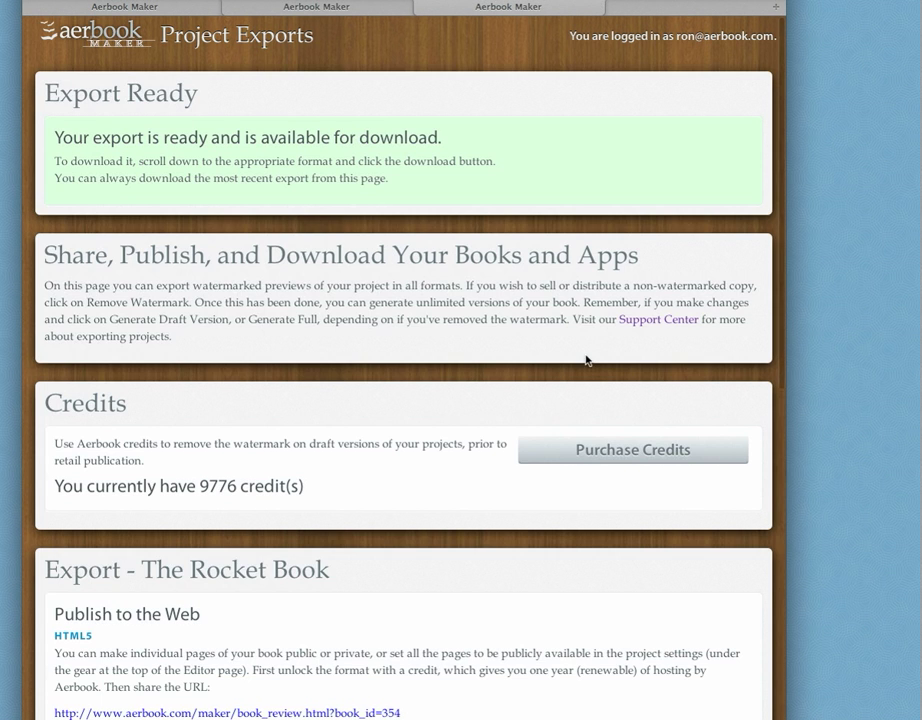
- Spend 1 credit on removing the watermark from the Amazon Kindle KF8 export
scroll(587, 360, "down", 5)
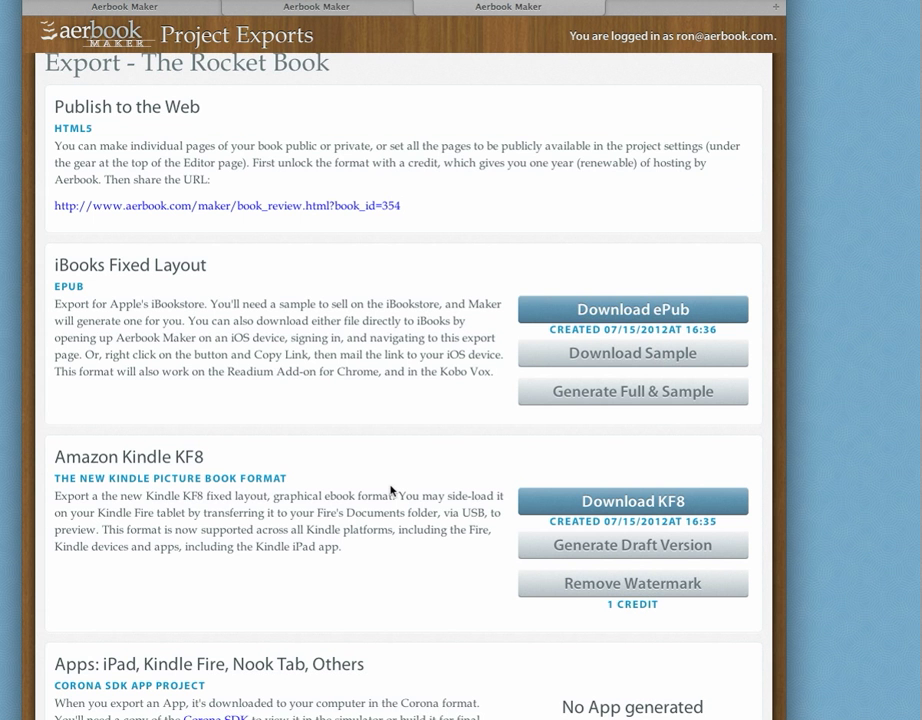
scroll(391, 490, "down", 2)
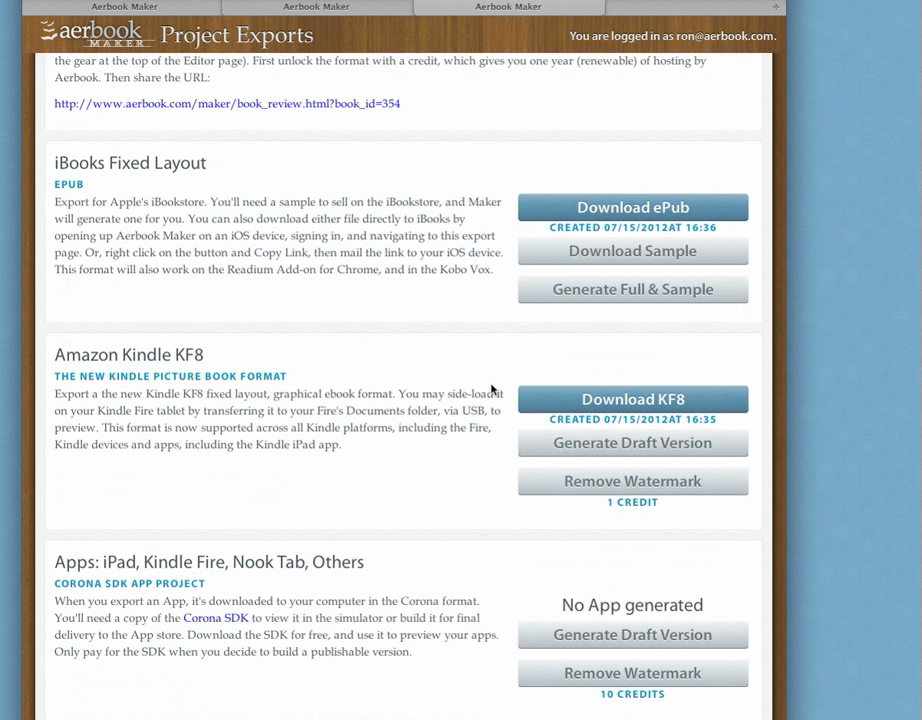
left_click(655, 481)
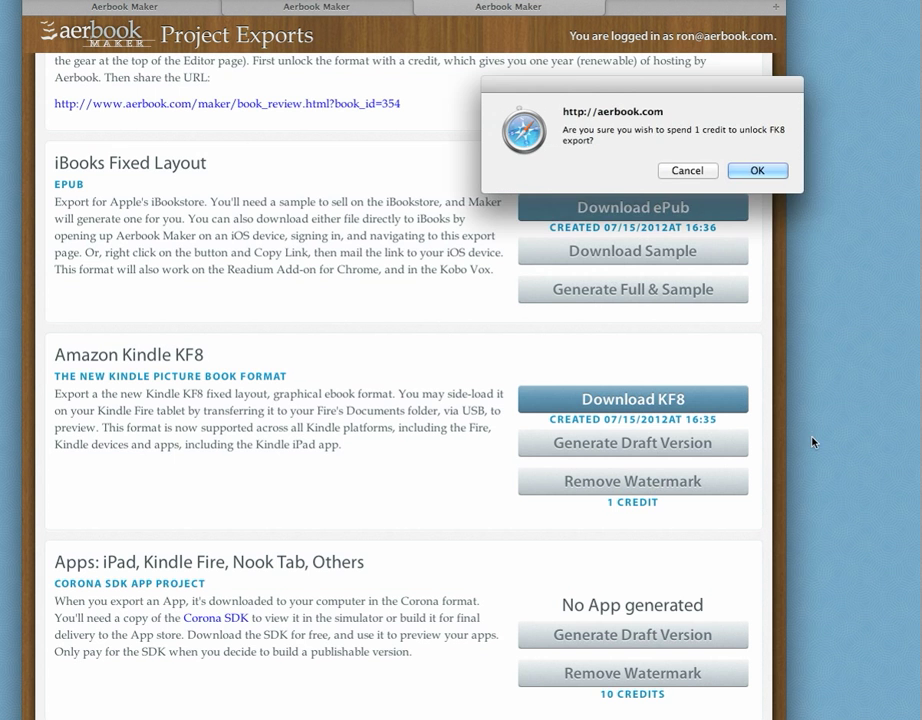
left_click(757, 170)
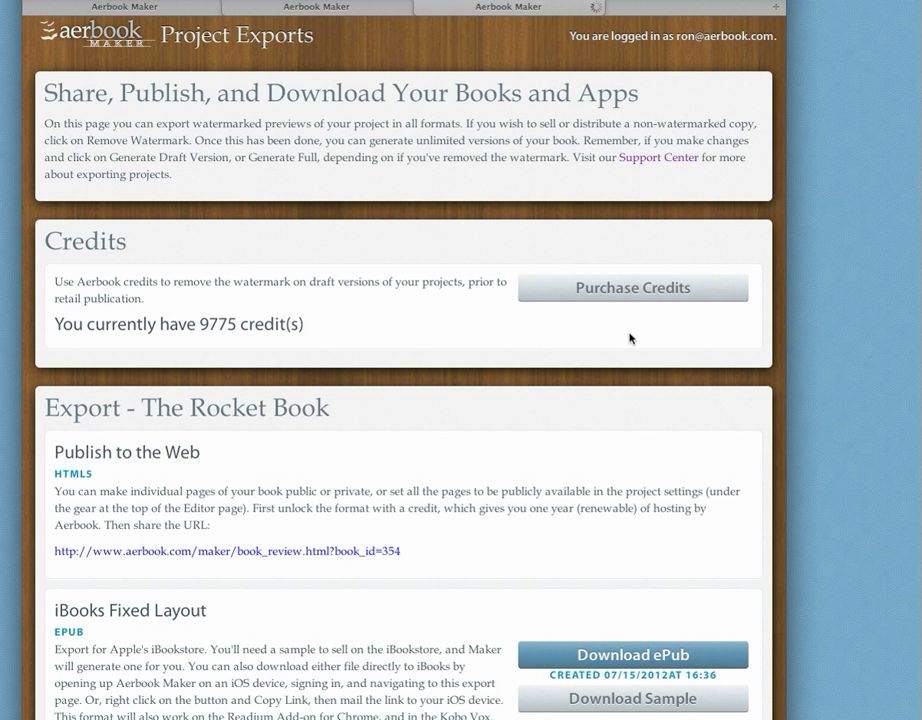
scroll(629, 338, "down", 4)
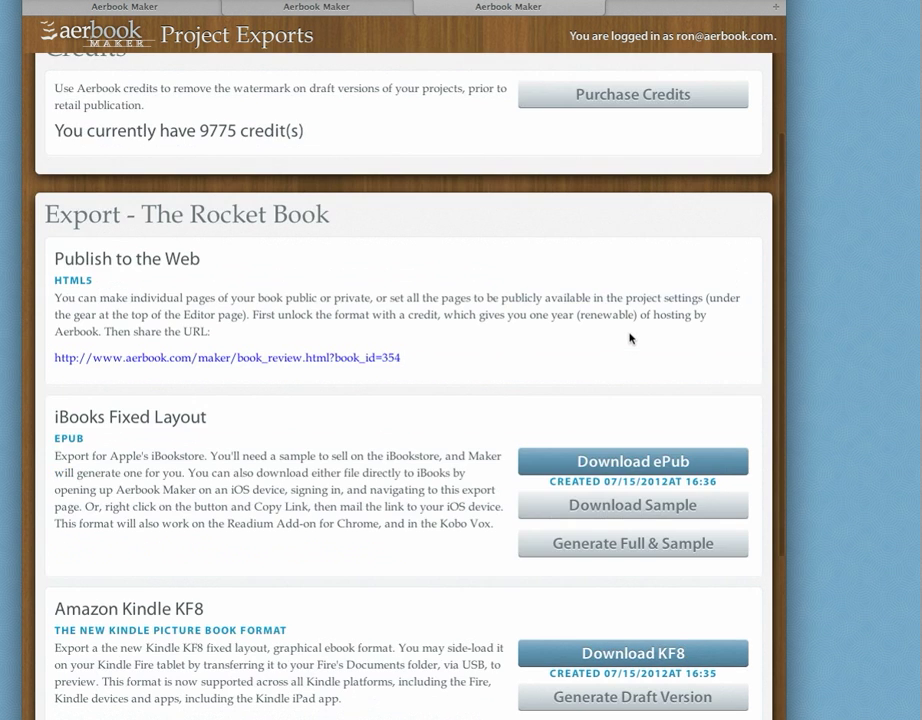
scroll(629, 338, "down", 6)
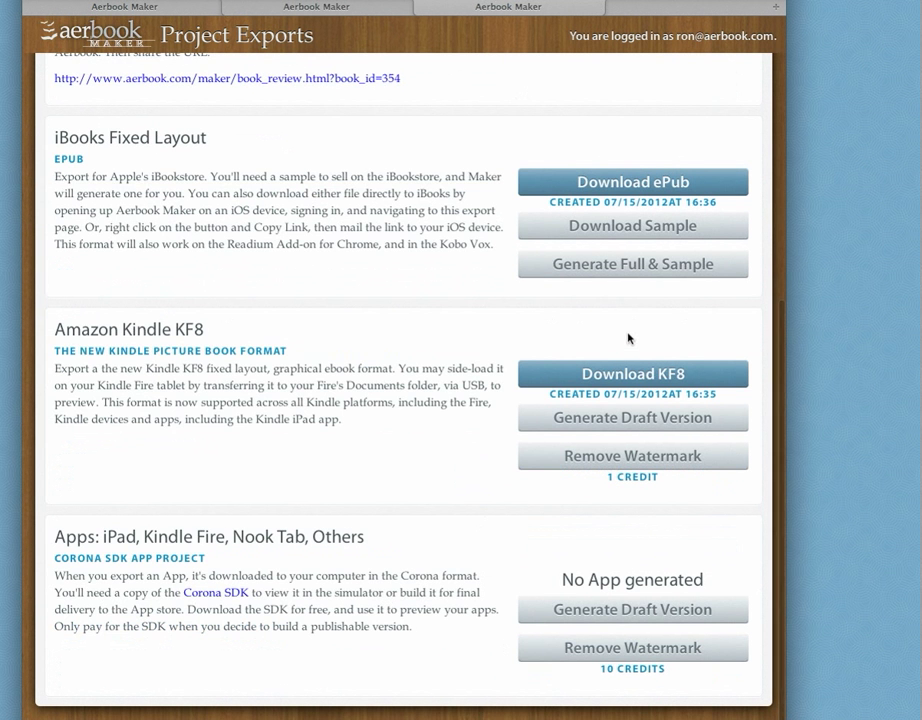
- Look at the link options for the ePub download, then dismiss them without choosing one
left_click(652, 190)
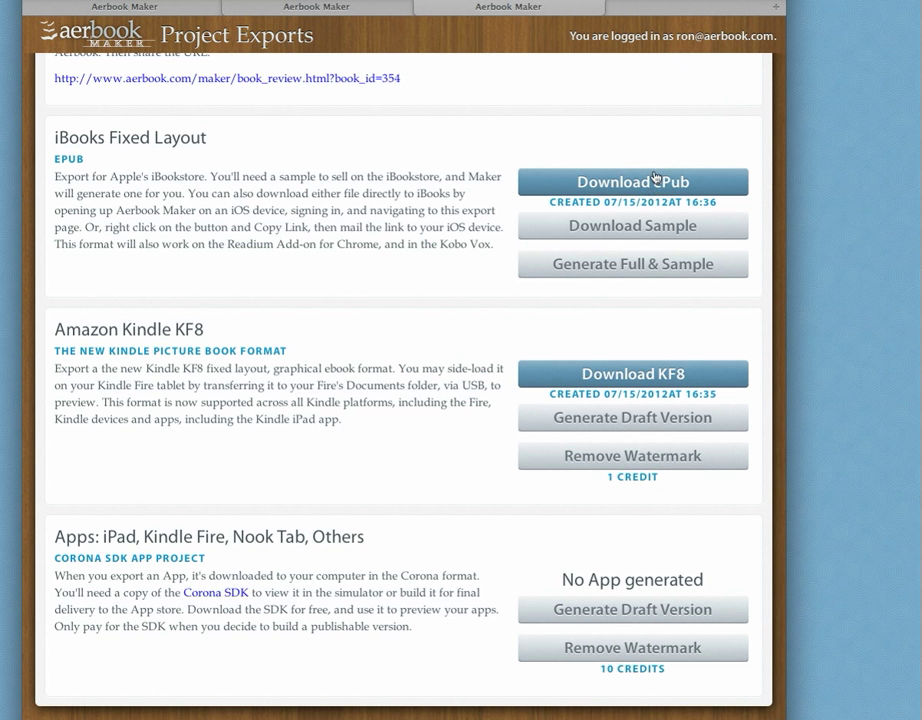
right_click(591, 187)
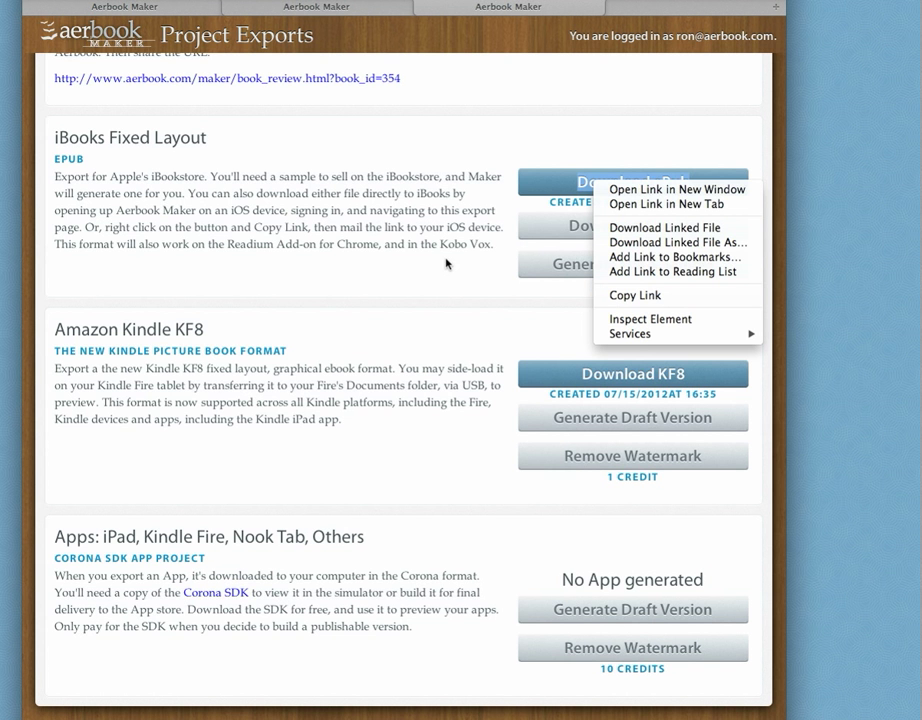
key("Escape")
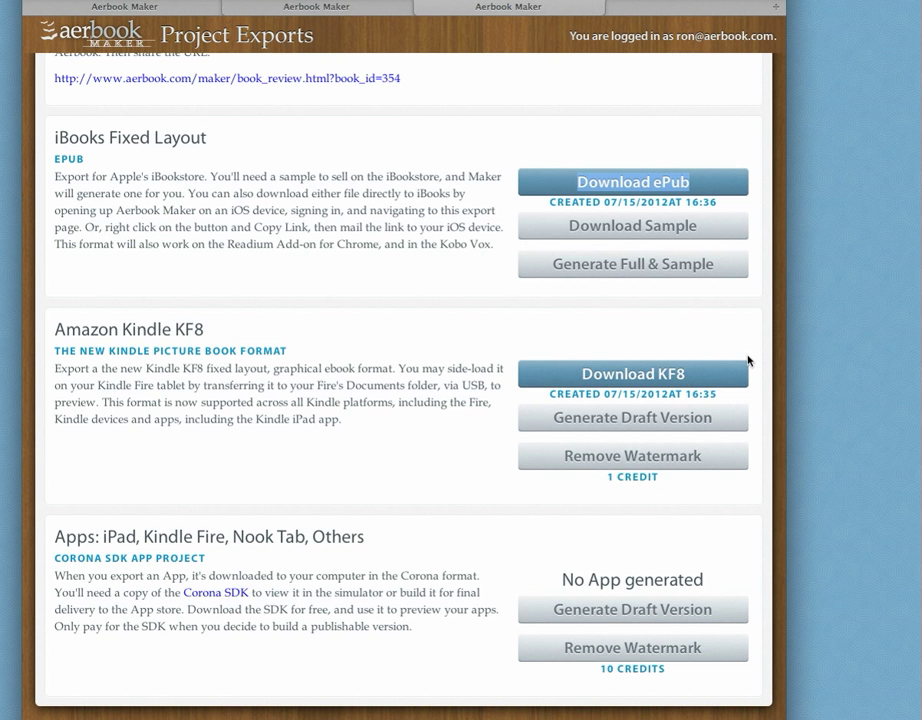
left_click(363, 282)
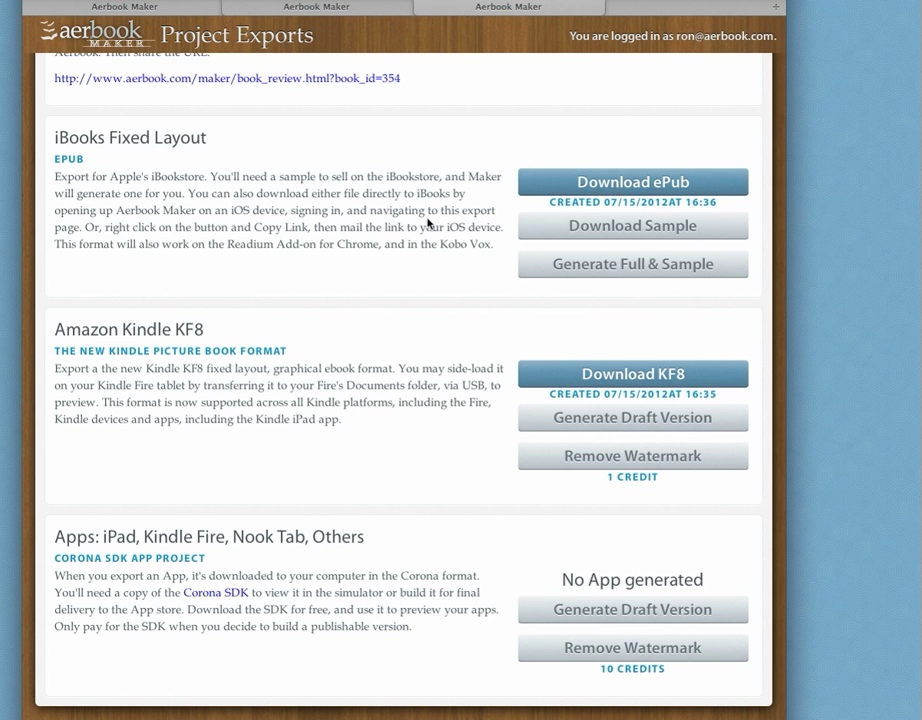
- Open the book's public web view from its shared URL and page forward to Page 3
left_click(370, 86)
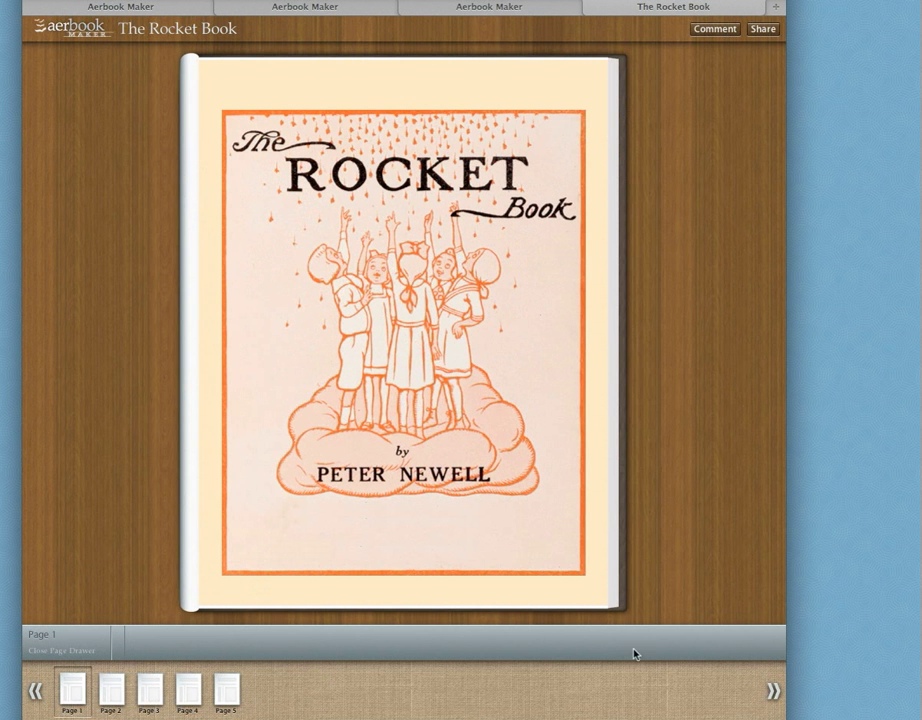
left_click(775, 692)
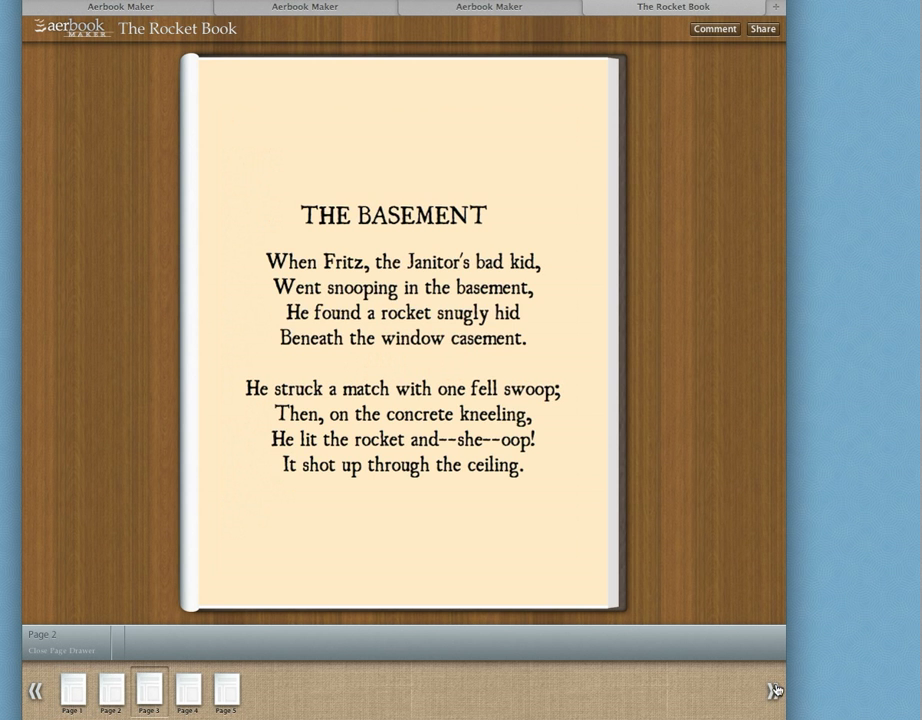
left_click(775, 692)
- Post the comment "I love this book." on Page 3, keeping Post to Facebook ticked
left_click(724, 33)
left_click(634, 64)
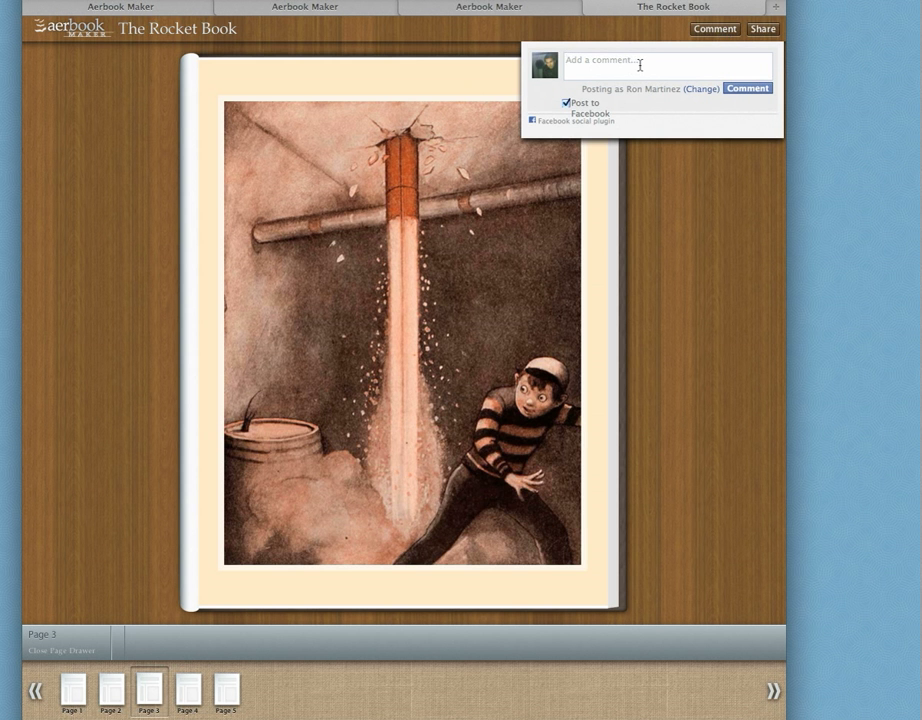
key("super+plus")
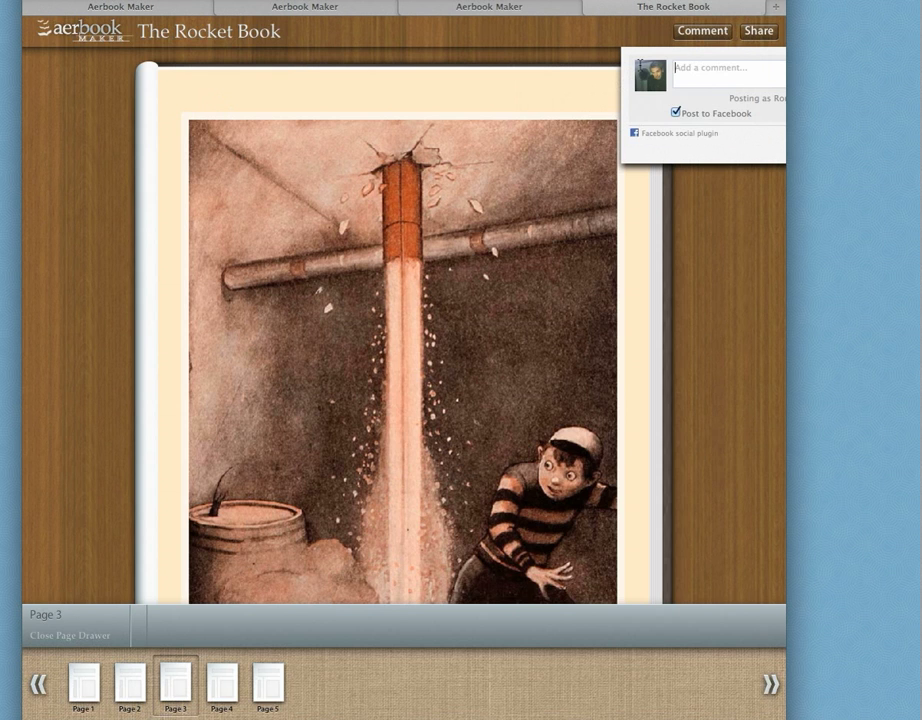
key("super+minus")
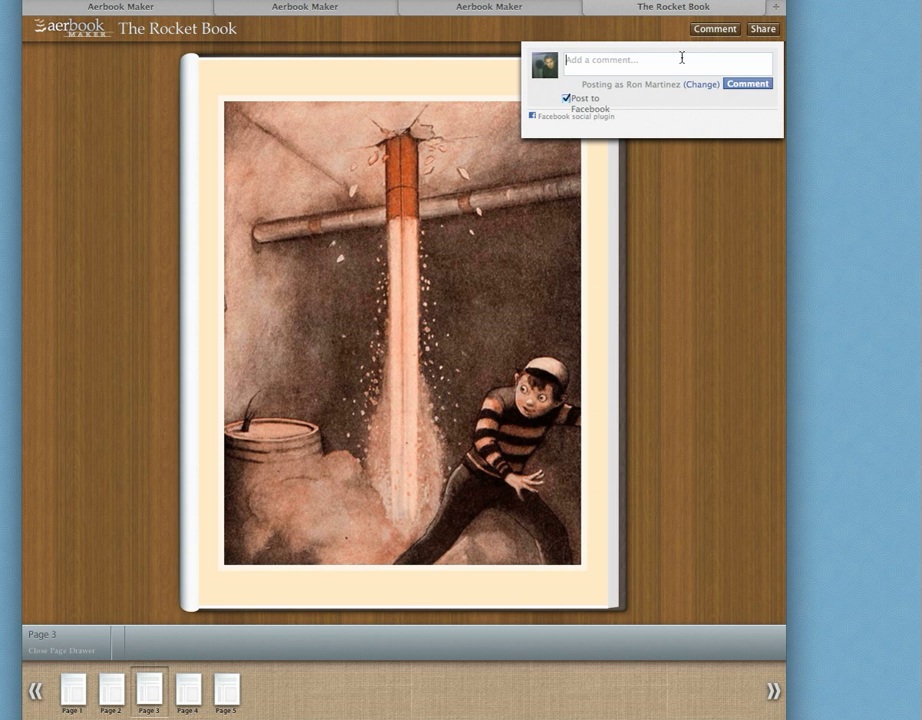
type("I love this book.")
key("BackSpace")
type("!")
key("BackSpace")
type(".")
left_click(746, 85)
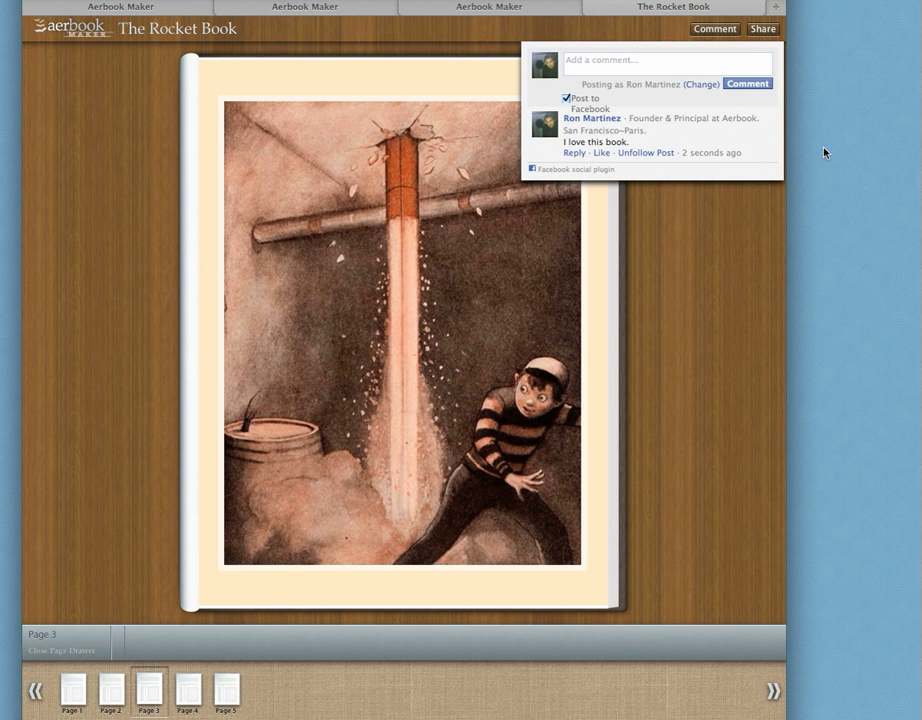
- Look at the public view's sharing options while moving on to Page 4, close them, and return to the cover page
left_click(762, 30)
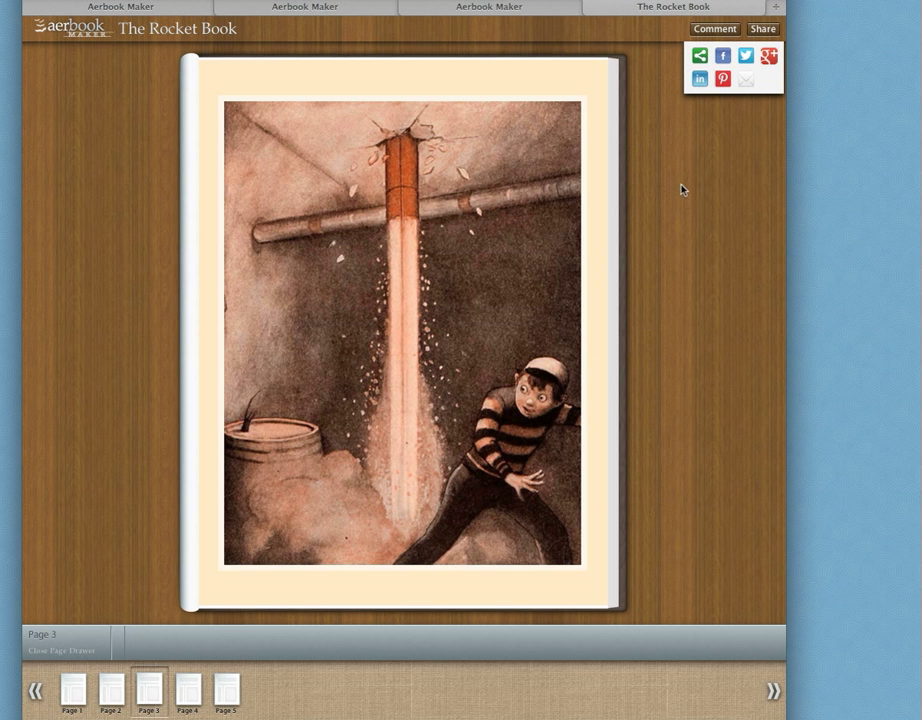
key("Right")
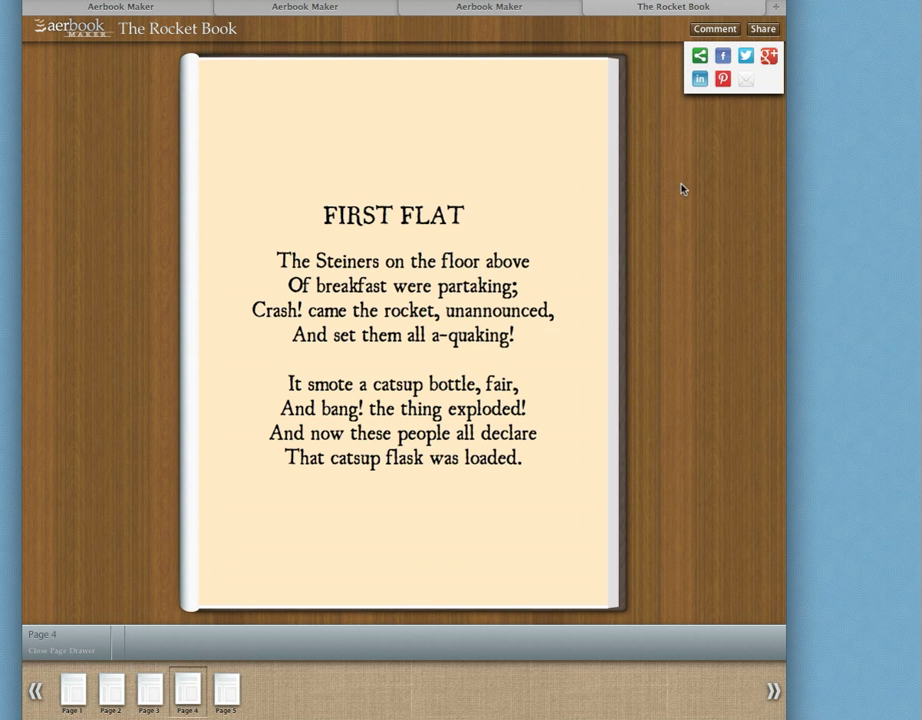
left_click(763, 29)
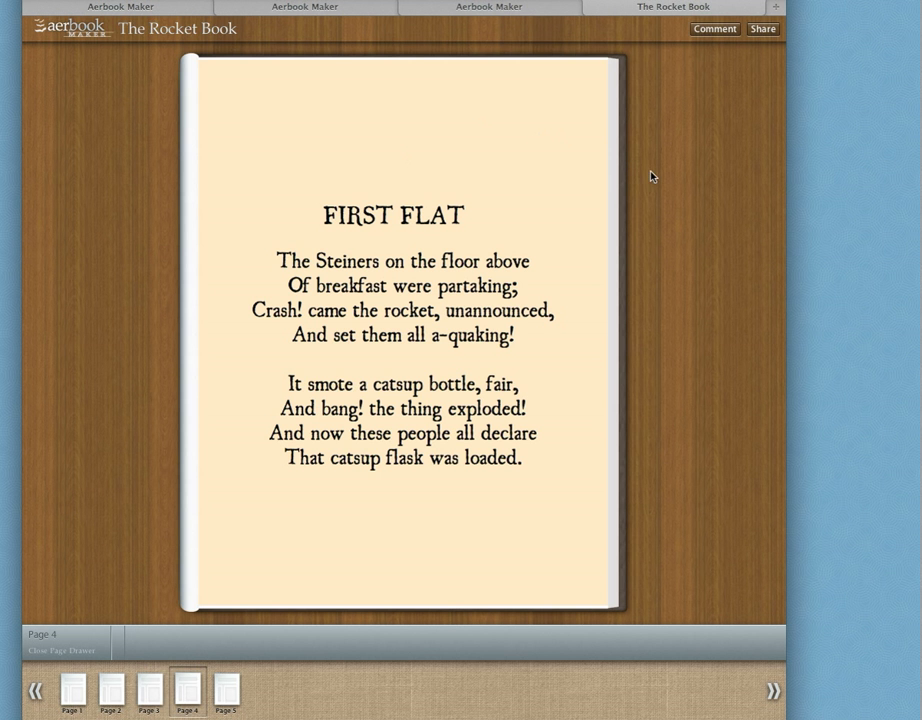
left_click(71, 699)
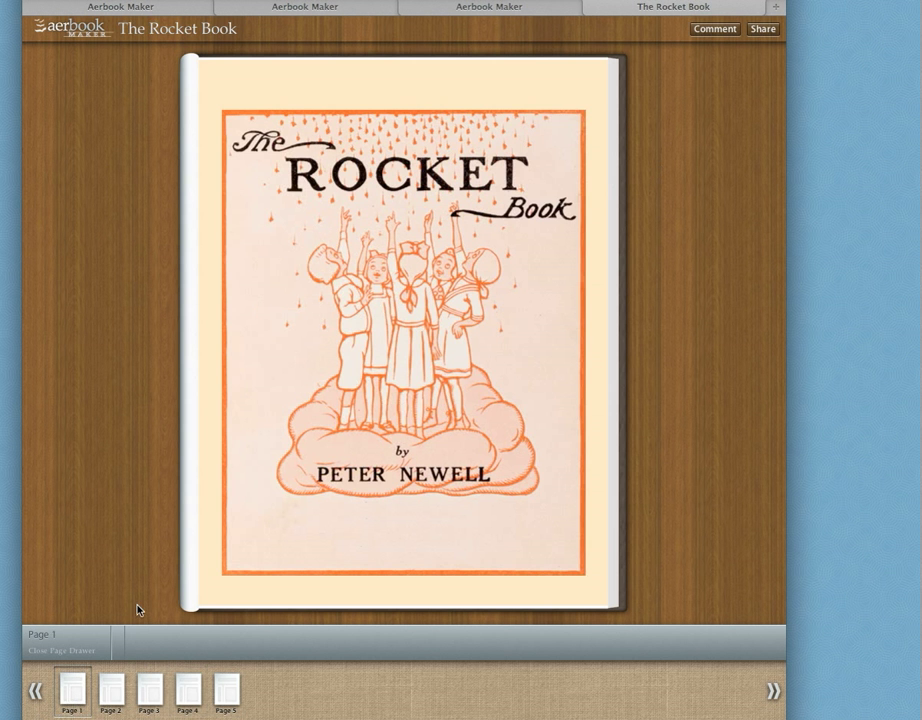